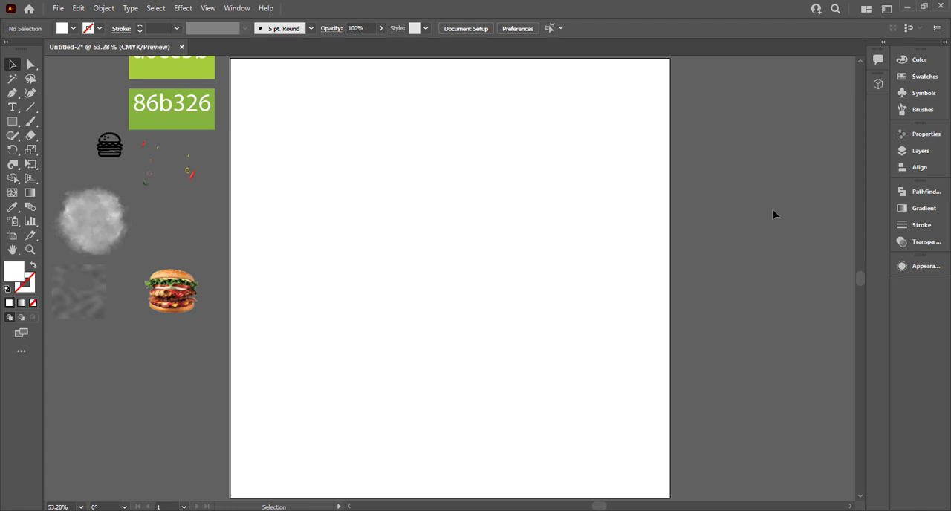
Fill the artboard-sized white rectangle with the darker green sampled from the 86b326 swatch.
click(603, 240)
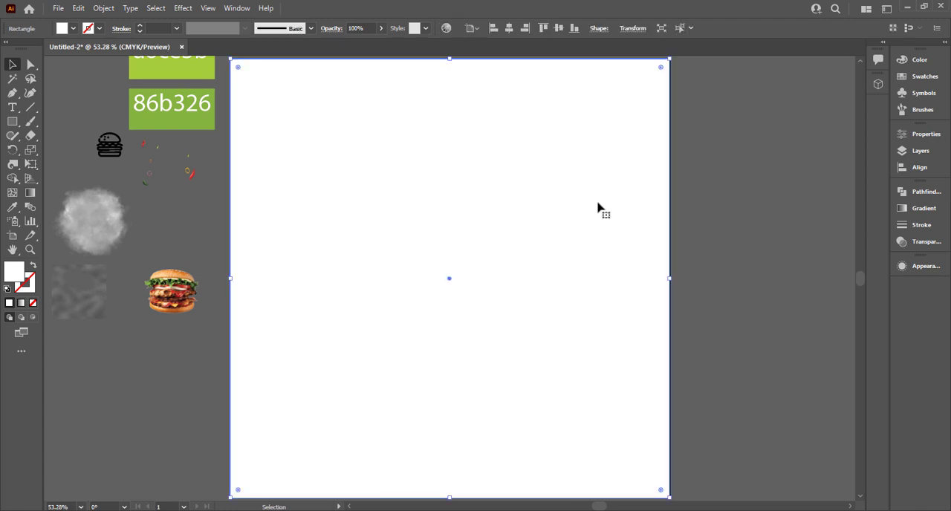
key(i)
click(209, 124)
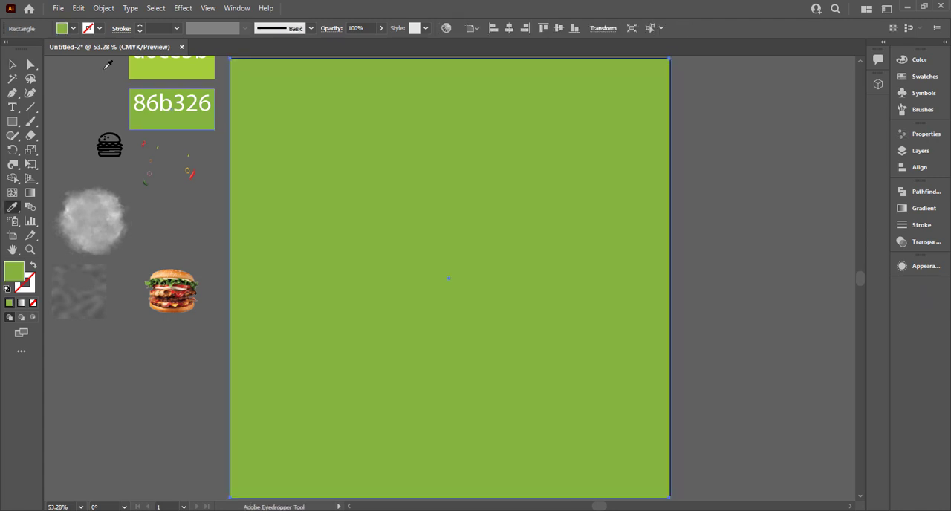
click(11, 66)
key(ctrl+shift+a)
scroll(471, 264, down, 2)
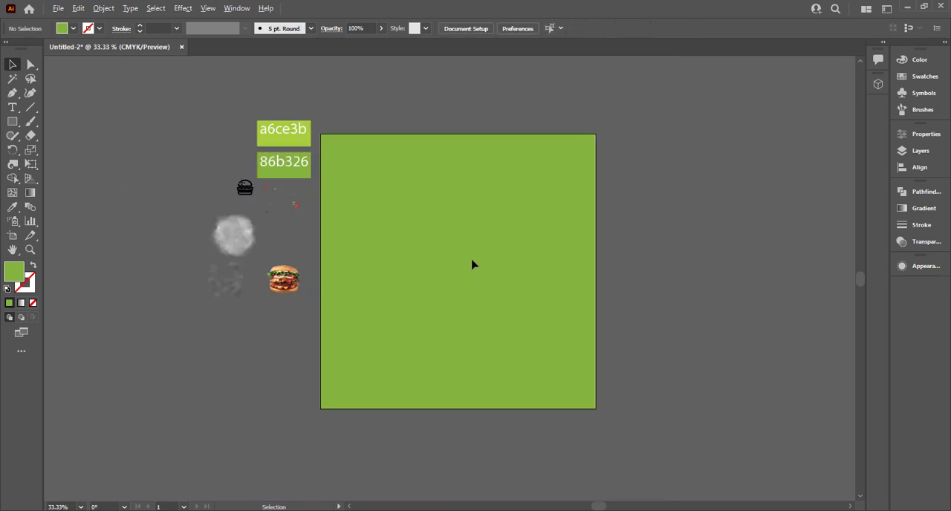
Bring the Noise.png texture to the front and move and scale it to cover the whole green background.
drag(220, 296, 339, 154)
right_click(341, 172)
mouse_move(386, 288)
click(493, 295)
drag(360, 170, 594, 406)
scroll(367, 315, up, 2)
drag(282, 236, 275, 235)
click(933, 240)
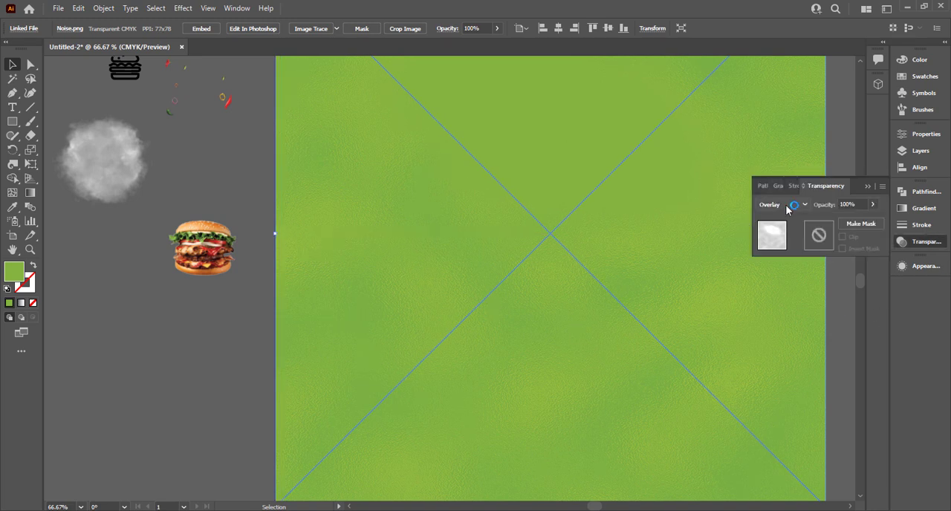
click(268, 273)
scroll(269, 273, down, 2)
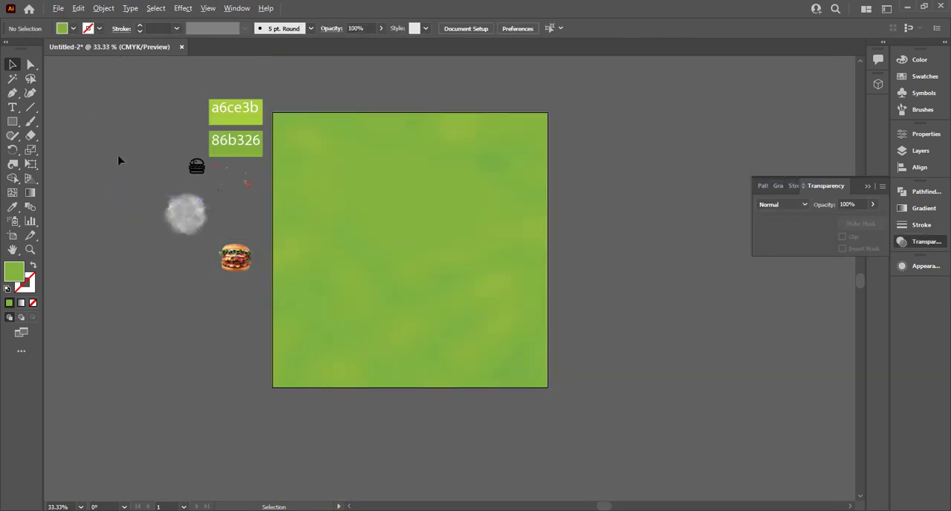
Bring the smoke cloud image to the front, place it on the artboard, and enlarge it around the centre.
click(174, 223)
right_click(178, 219)
click(334, 319)
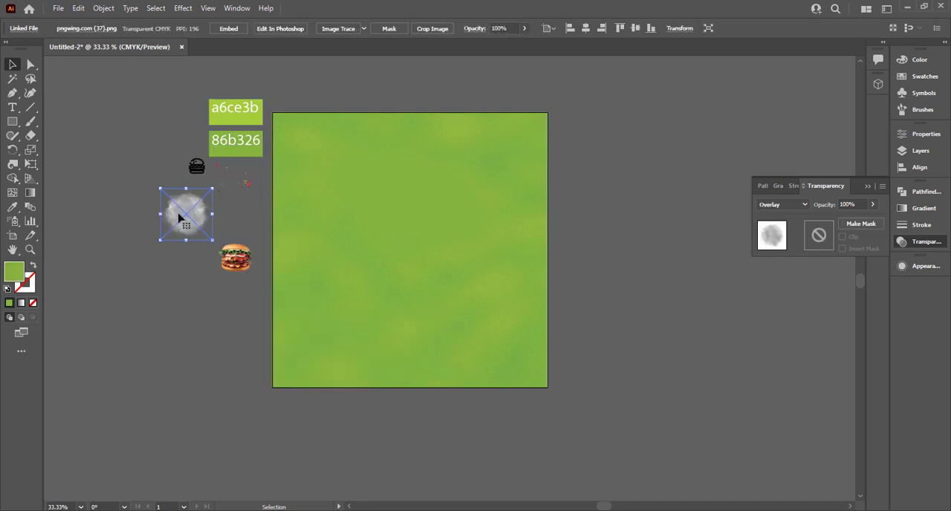
drag(182, 213, 543, 384)
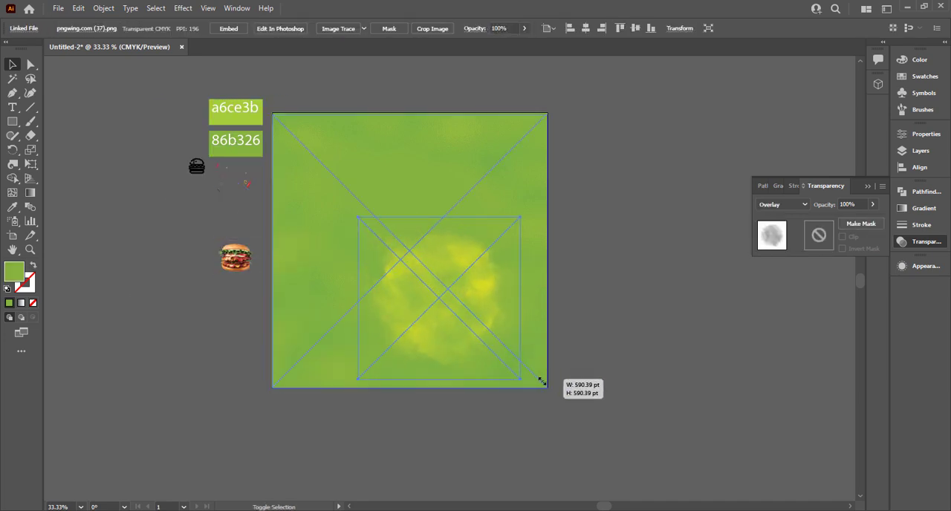
drag(478, 312, 446, 249)
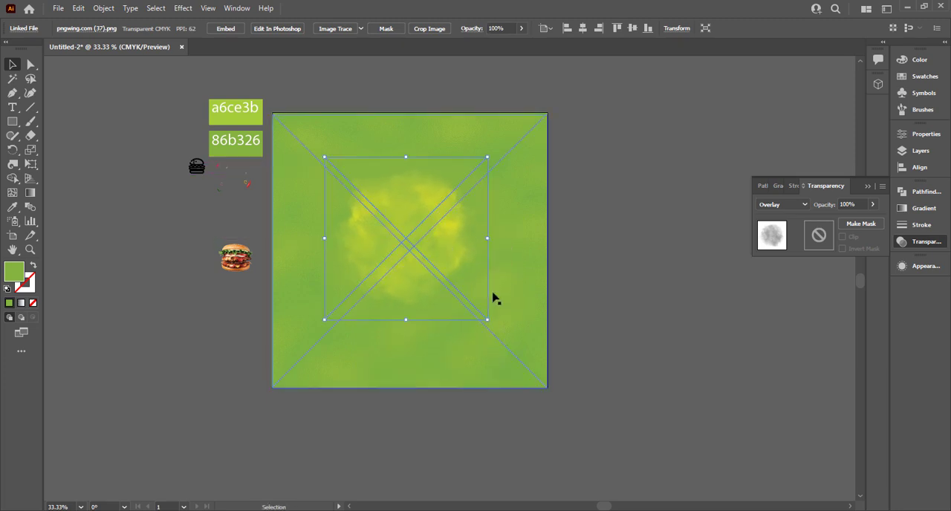
drag(488, 318, 536, 353)
drag(457, 272, 461, 276)
Set the smoke cloud's blend mode to Overlay and close the transparency settings.
click(782, 205)
click(780, 321)
click(665, 321)
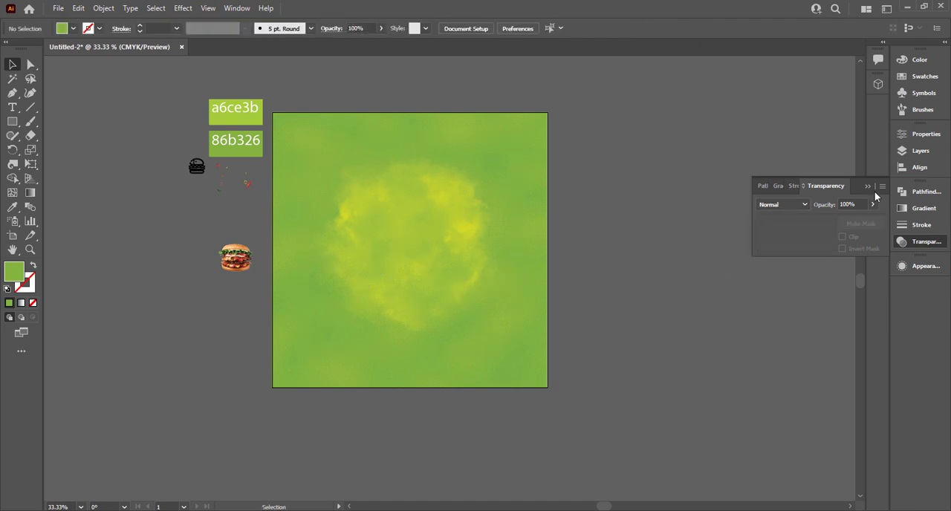
click(866, 186)
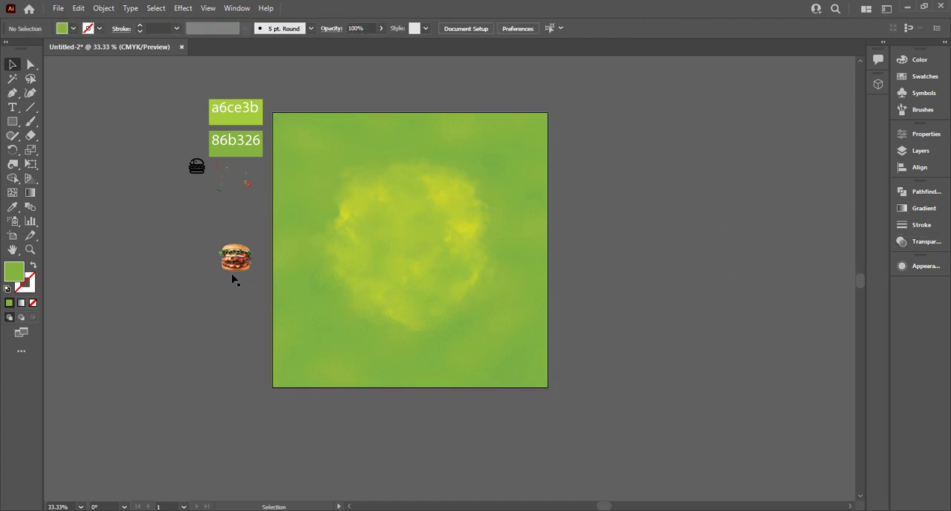
Draw a circle about 454 pt wide beside the artboard, with no fill and a stroke in the a6ce3b swatch green.
drag(9, 121, 44, 148)
drag(652, 249, 735, 331)
click(34, 266)
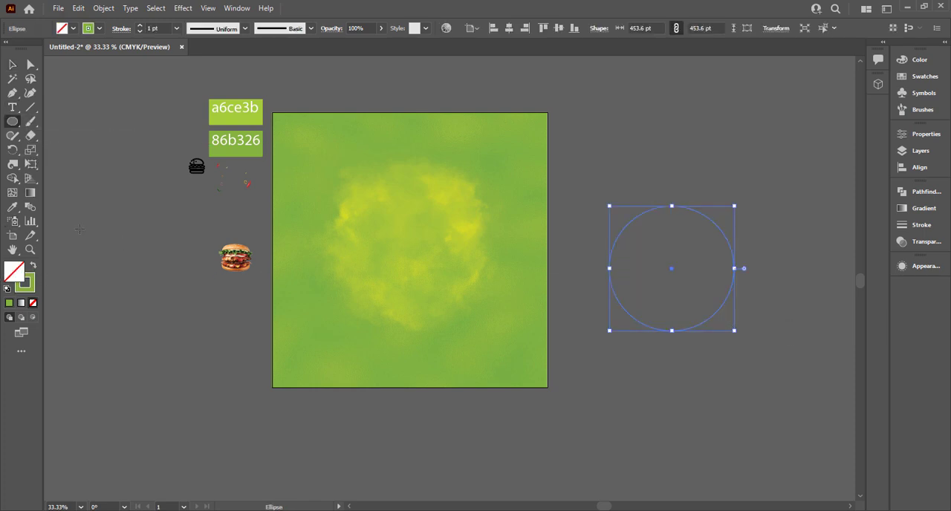
key(i)
click(214, 107)
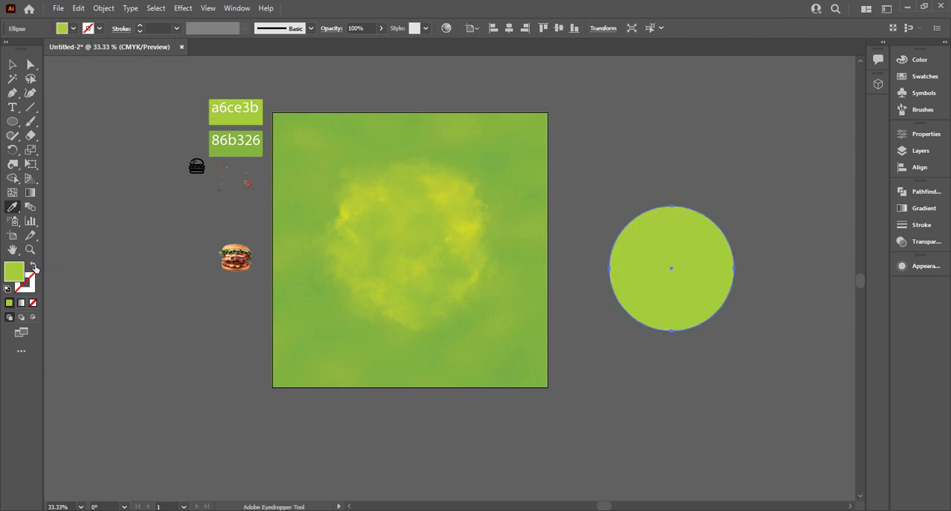
click(34, 266)
click(11, 66)
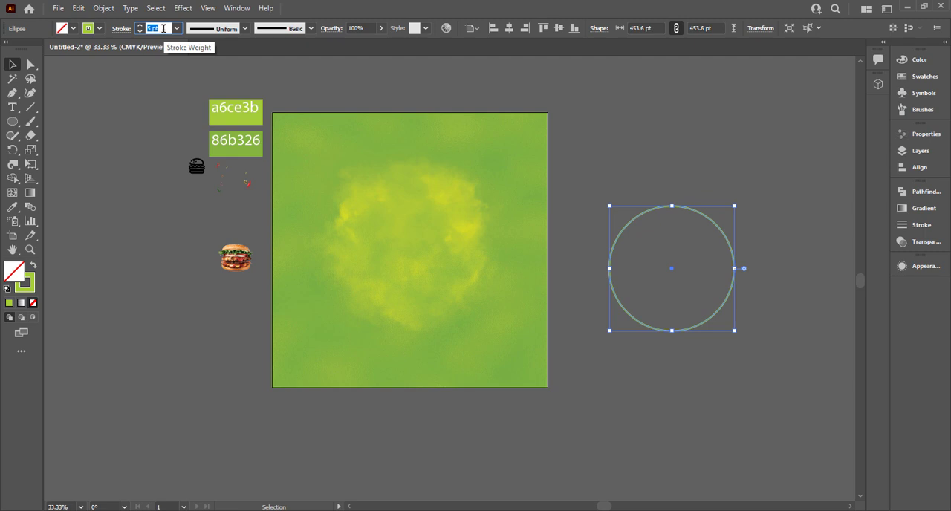
Set the circle's stroke weight to 12 pt.
text(10)
key(Return)
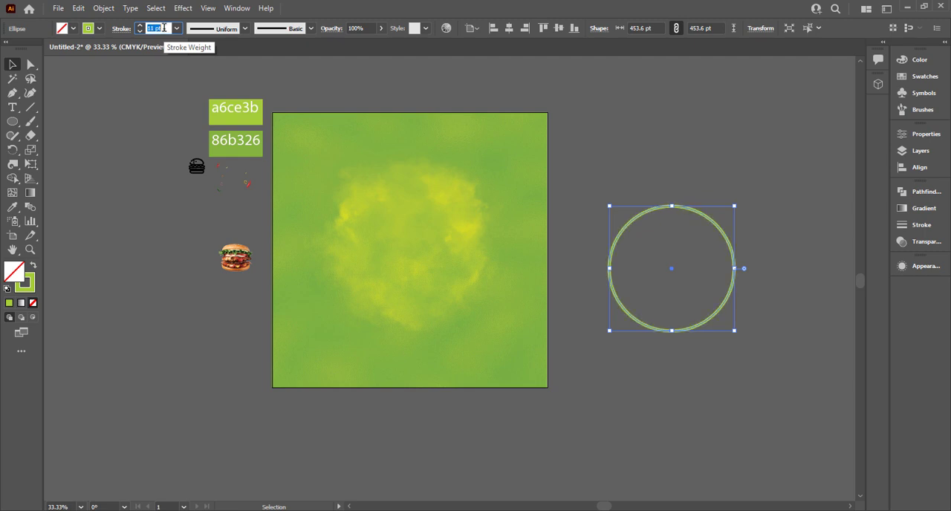
key(Up)
Create a concentric copy of the circle scaled down to about 99 pt wide.
click(752, 327)
drag(732, 339, 700, 308)
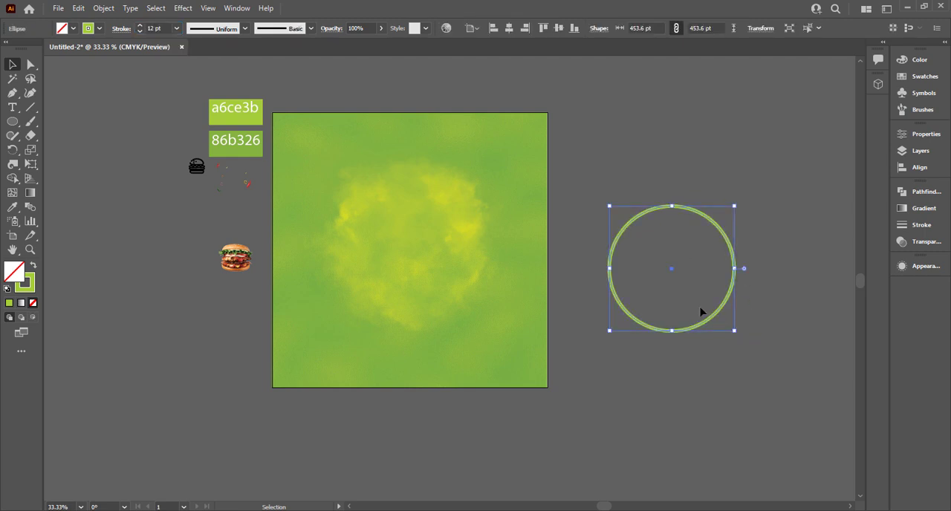
drag(736, 332, 686, 283)
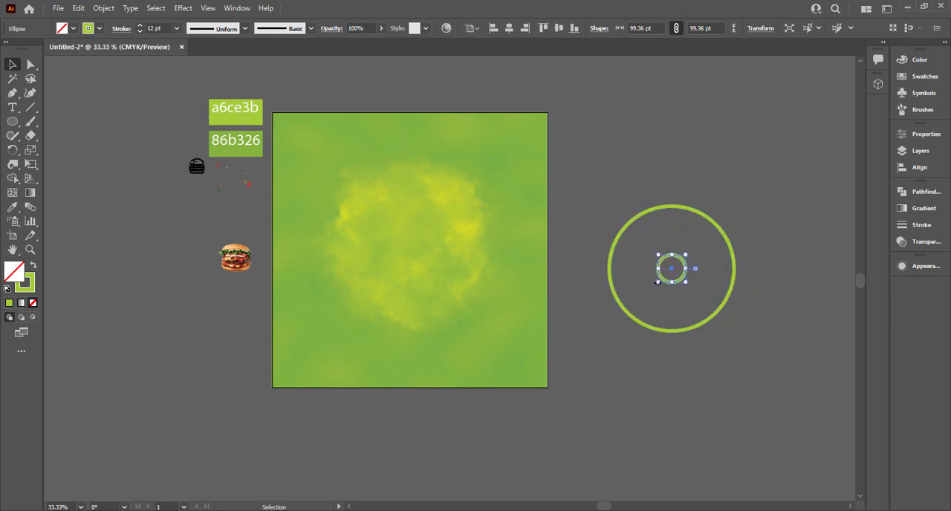
Blend the large and small circles into a set of concentric rings with the Blend tool.
drag(633, 203, 678, 285)
click(628, 167)
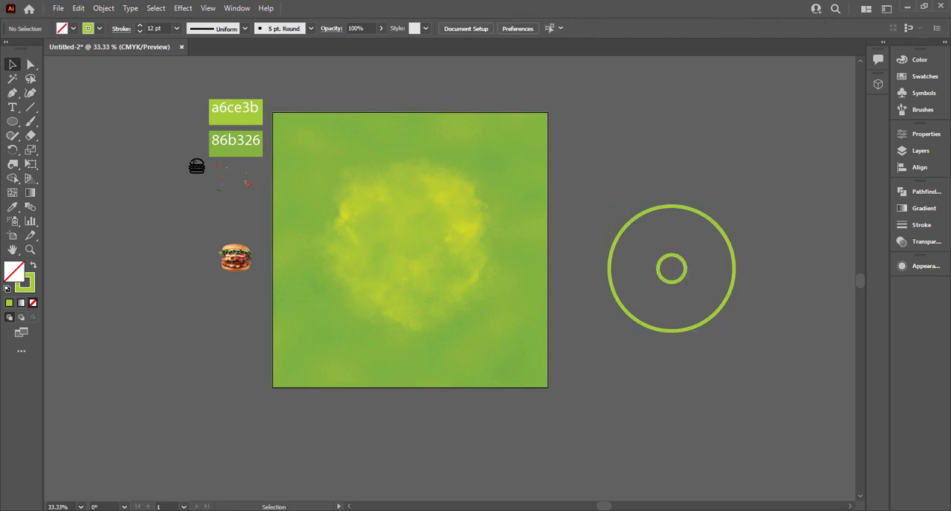
click(671, 269)
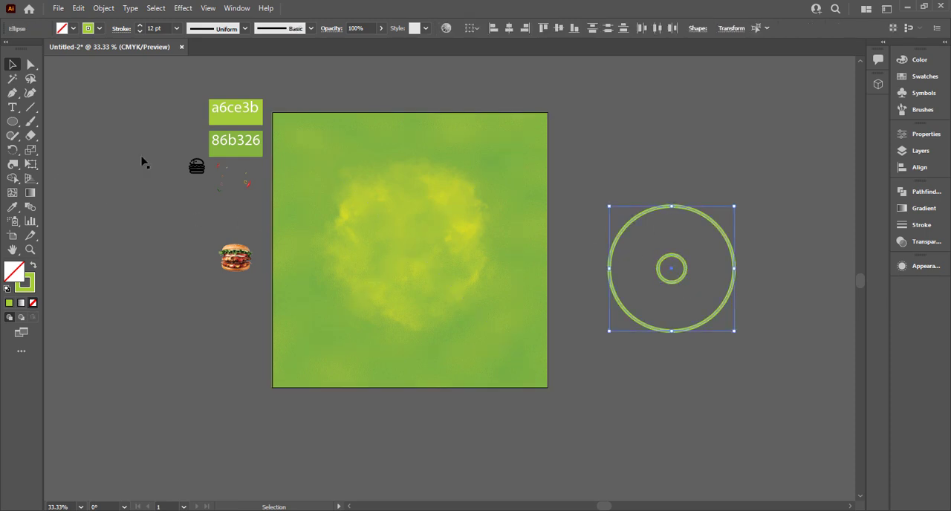
click(32, 209)
click(673, 207)
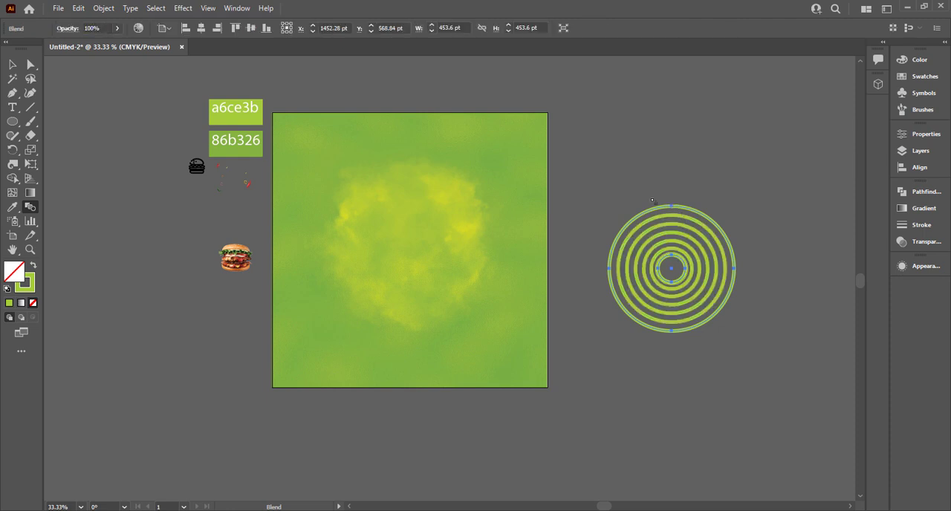
Distort the concentric rings into a slanted narrow ellipse using Free Distort of the Free Transform tool.
click(31, 166)
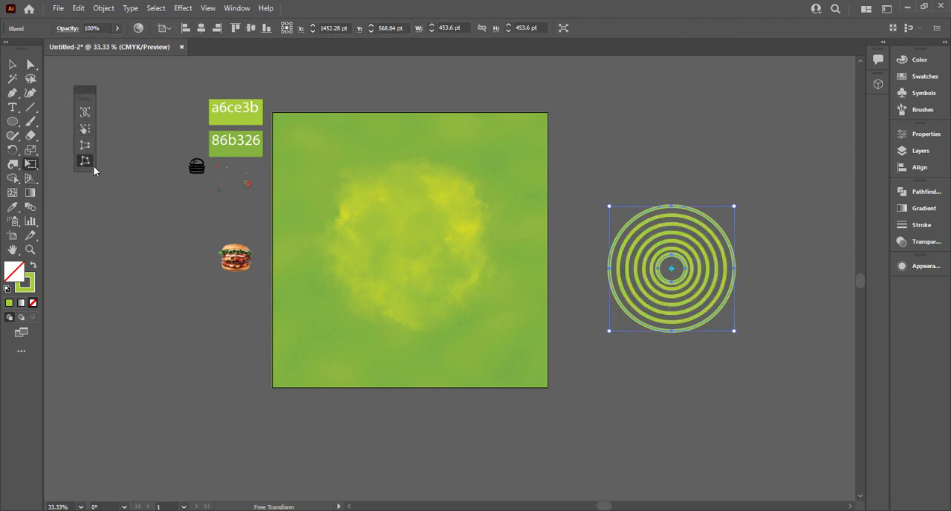
drag(734, 208, 696, 234)
drag(615, 339, 631, 300)
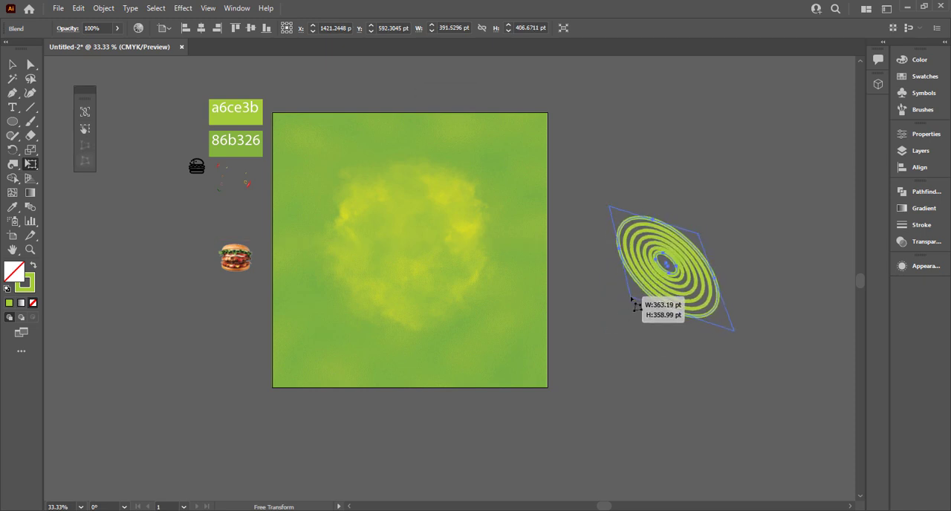
mouse_move(743, 331)
mouse_down()
mouse_move(751, 344)
mouse_move(743, 338)
mouse_up()
drag(609, 207, 592, 189)
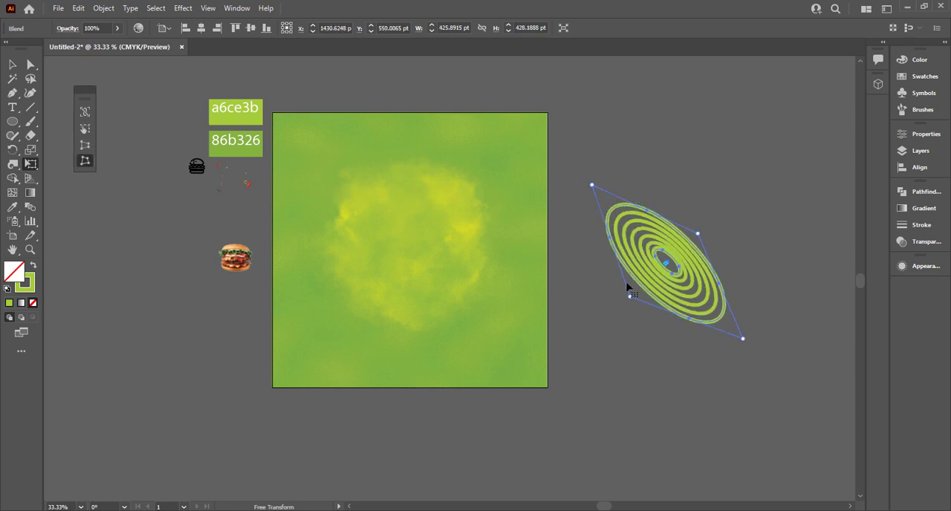
drag(630, 303, 628, 298)
click(11, 65)
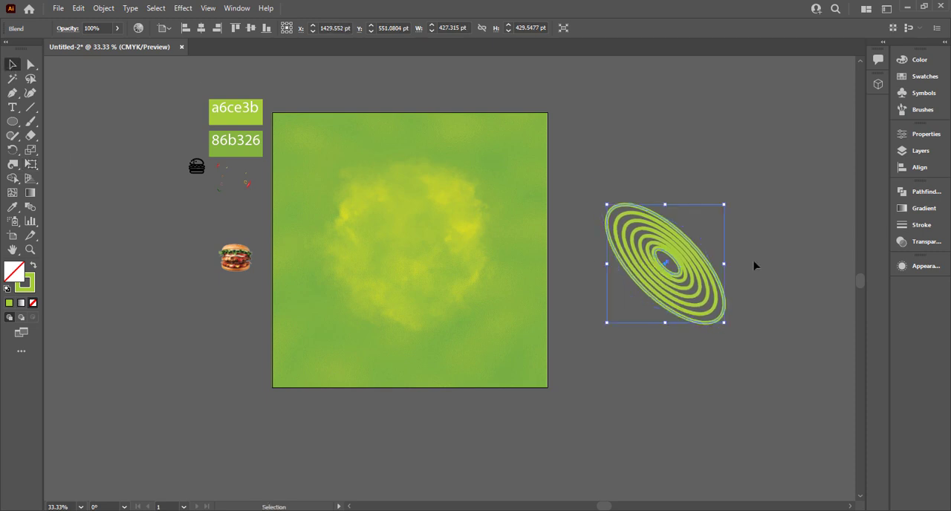
Rotate the slanted rings until the ellipse lies horizontal, and place it on the lower part of the artboard beneath the smoke.
click(749, 328)
click(716, 322)
drag(729, 330, 458, 327)
click(637, 329)
click(513, 358)
shift+click(706, 265)
click(753, 246)
scroll(457, 327, up, 1)
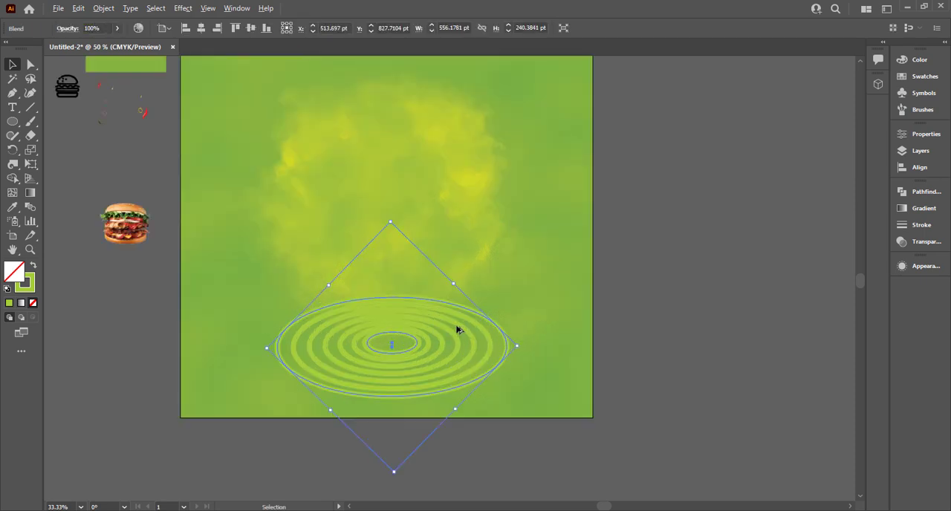
scroll(458, 329, up, 1)
Reset the bounding box of the rings and flatten them to about 181 pt high.
drag(369, 186, 370, 305)
key(ctrl+z)
click(103, 7)
click(120, 160)
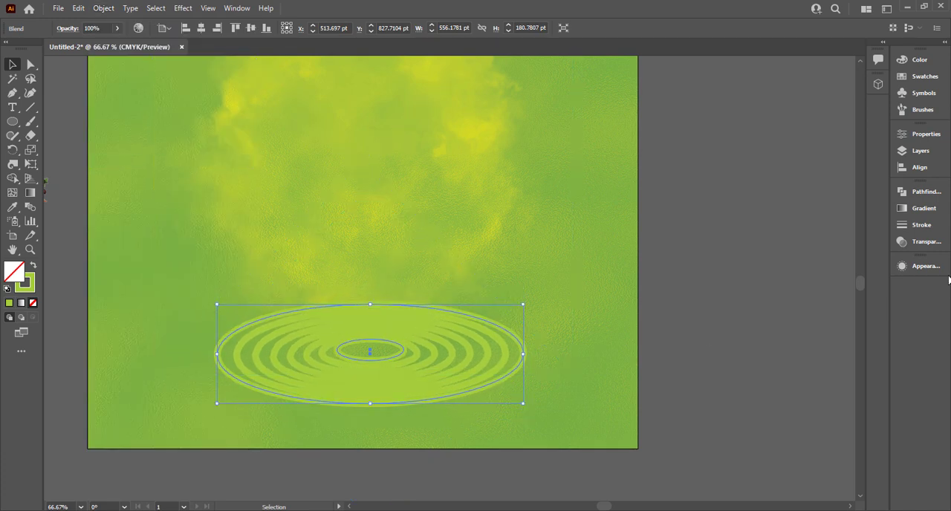
Set the blend mode of the flattened rings to Overlay.
click(919, 244)
click(803, 204)
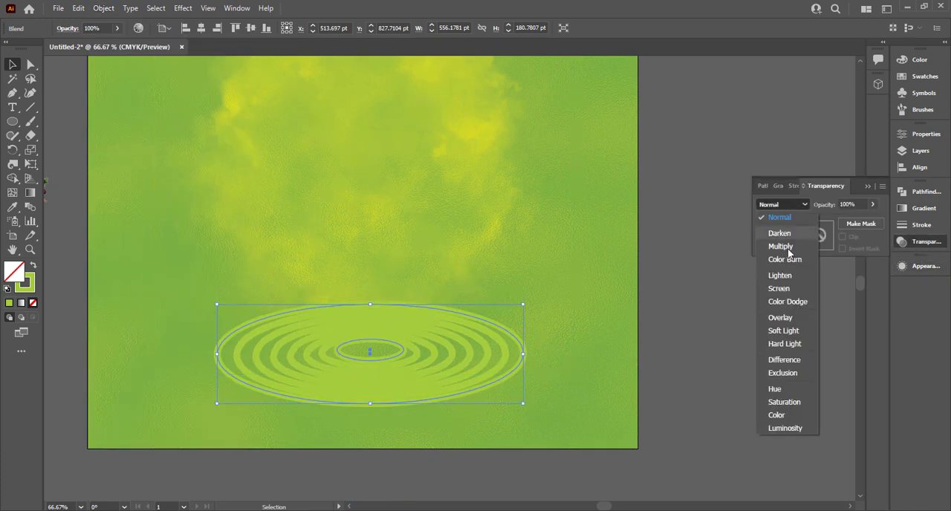
click(788, 320)
click(702, 327)
Widen the rings symmetrically about their centre to about 758 pt.
click(522, 366)
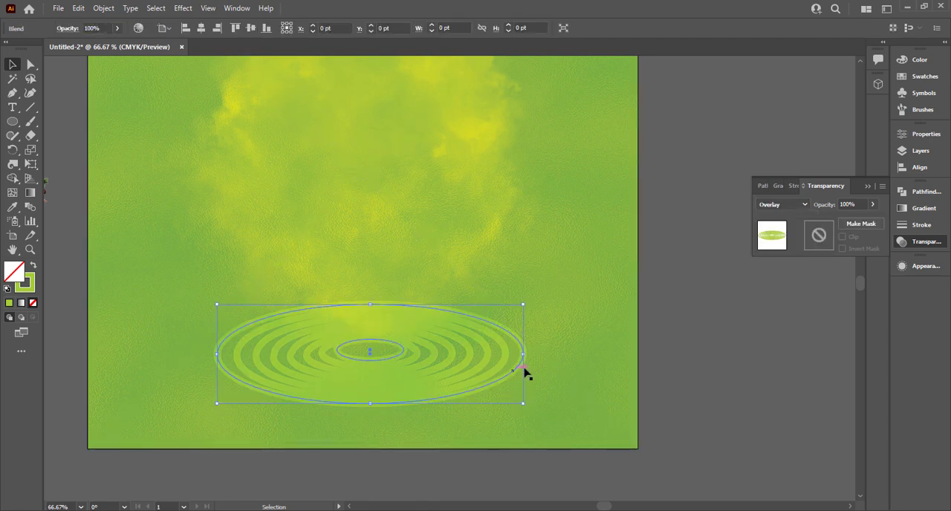
drag(527, 354, 580, 359)
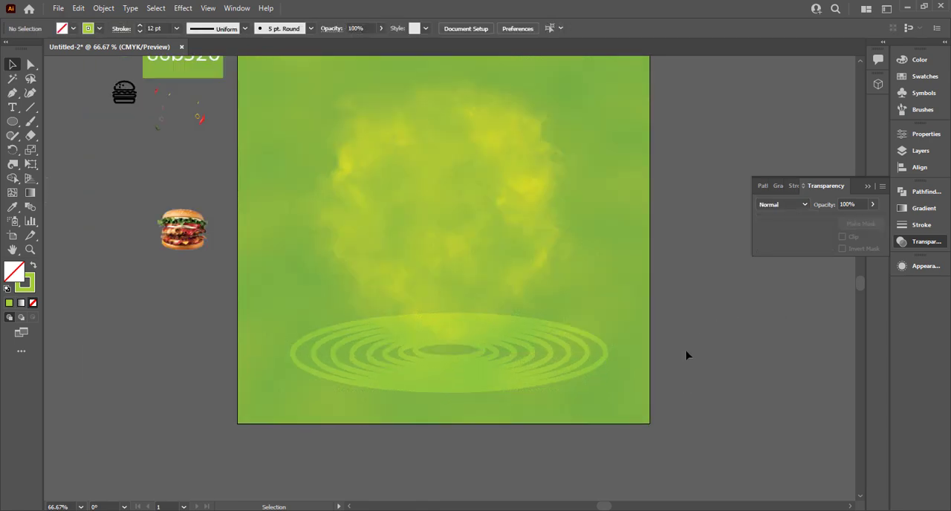
scroll(686, 355, down, 2)
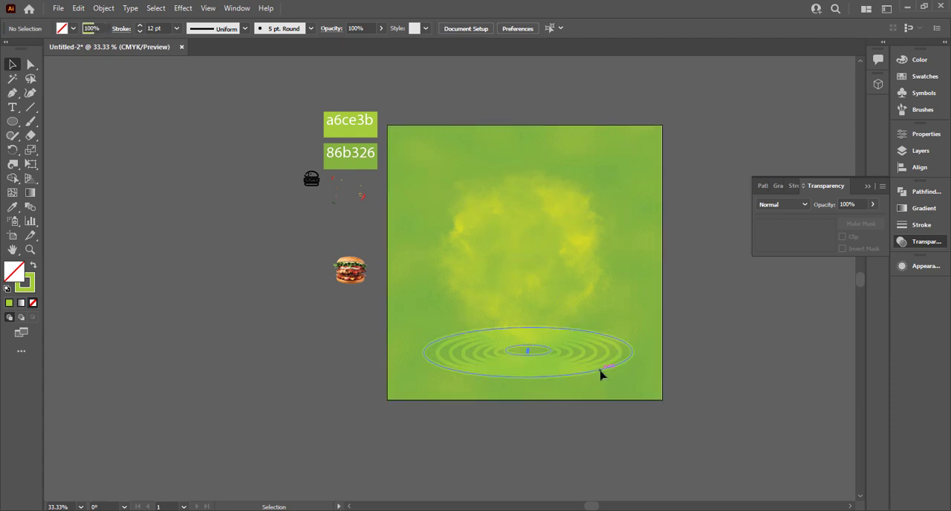
Try the Multiply and Soft Light blend modes on the rings, ending with Overlay.
click(602, 374)
click(782, 204)
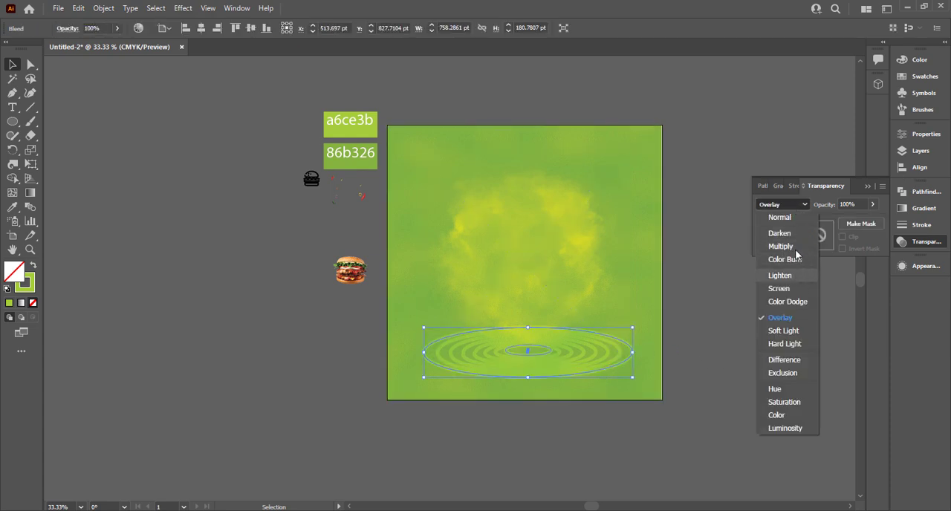
click(795, 246)
click(791, 208)
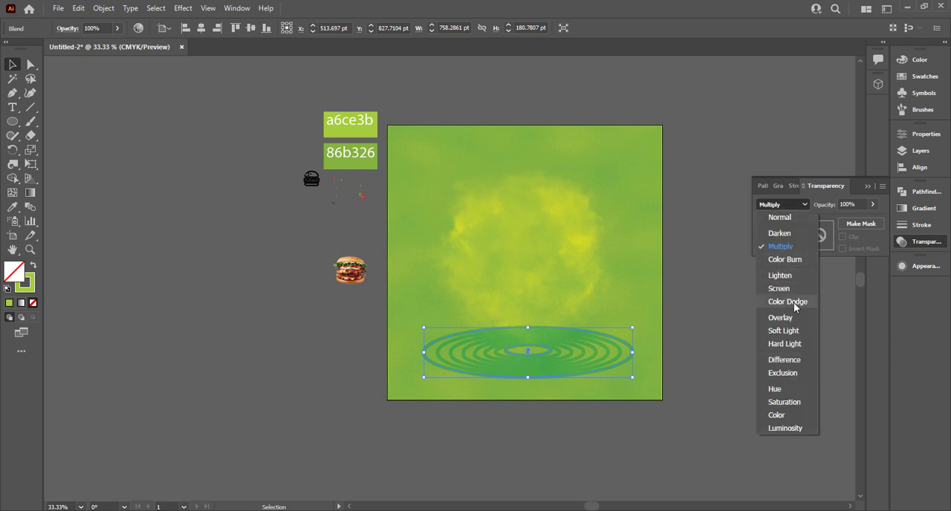
click(796, 331)
click(782, 204)
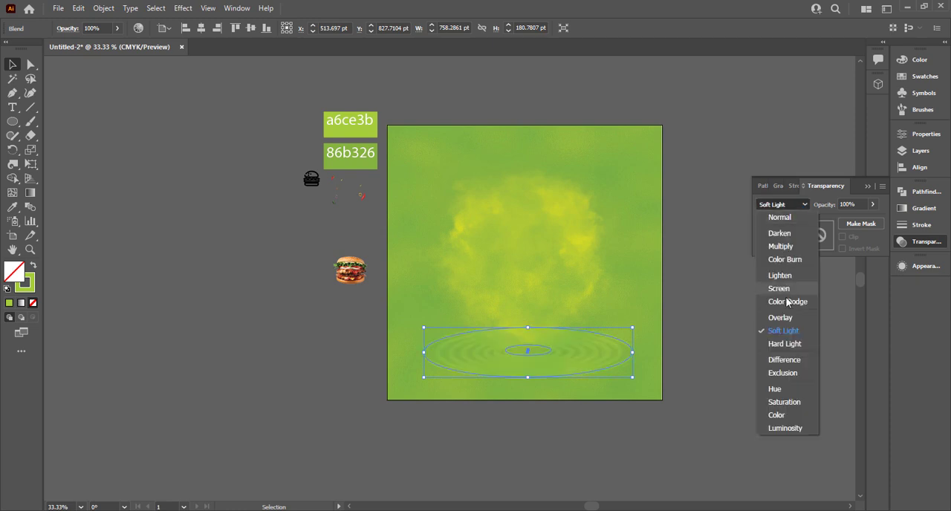
click(797, 330)
click(740, 335)
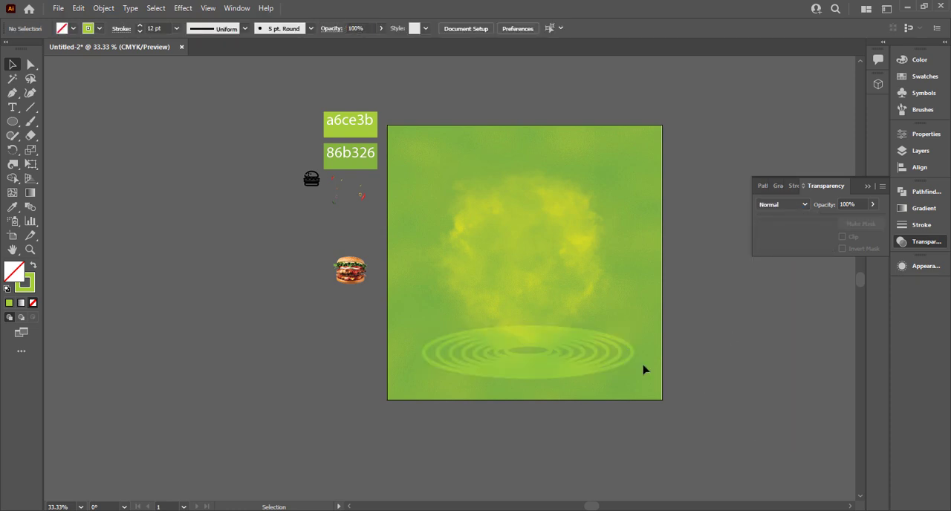
Bring the burger image in front of the artwork, then enlarge and place it over the rings on the artboard.
click(552, 340)
click(236, 241)
right_click(346, 274)
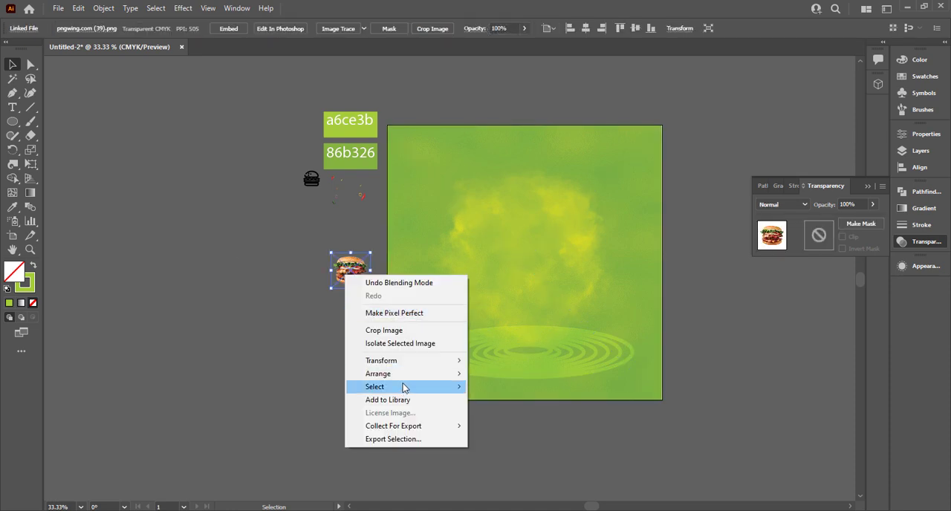
mouse_move(439, 374)
click(511, 388)
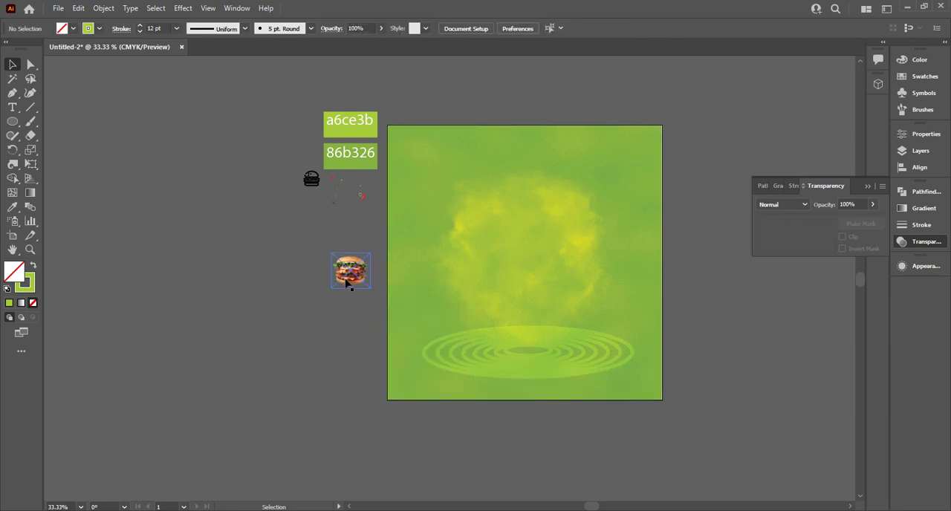
drag(350, 283, 739, 373)
drag(568, 272, 568, 282)
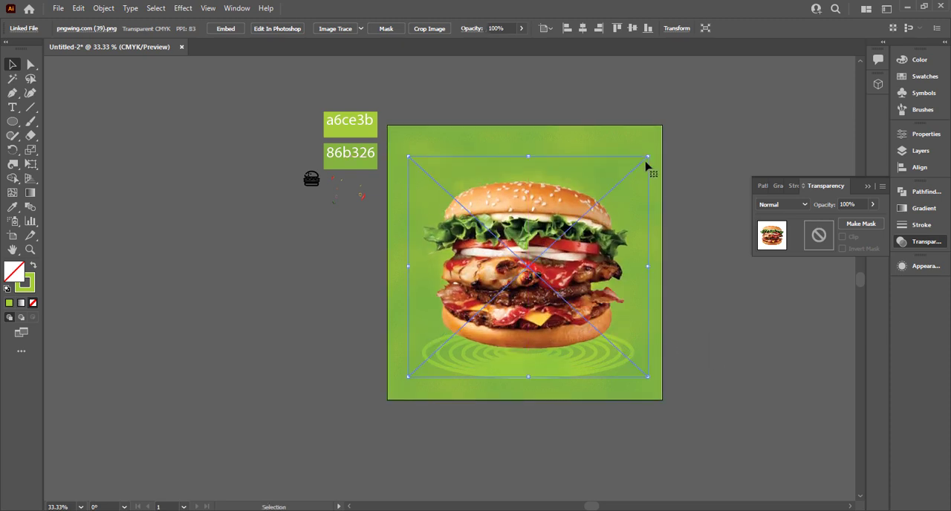
Scale the burger image down onto the ring platform and tilt it slightly counterclockwise.
drag(648, 156, 627, 180)
drag(538, 264, 539, 281)
click(208, 276)
click(624, 201)
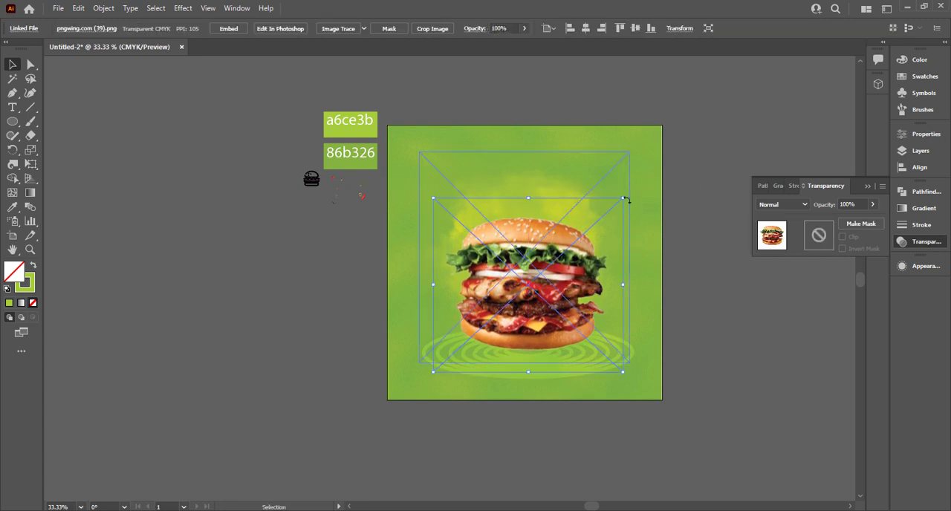
drag(627, 202, 617, 182)
click(297, 261)
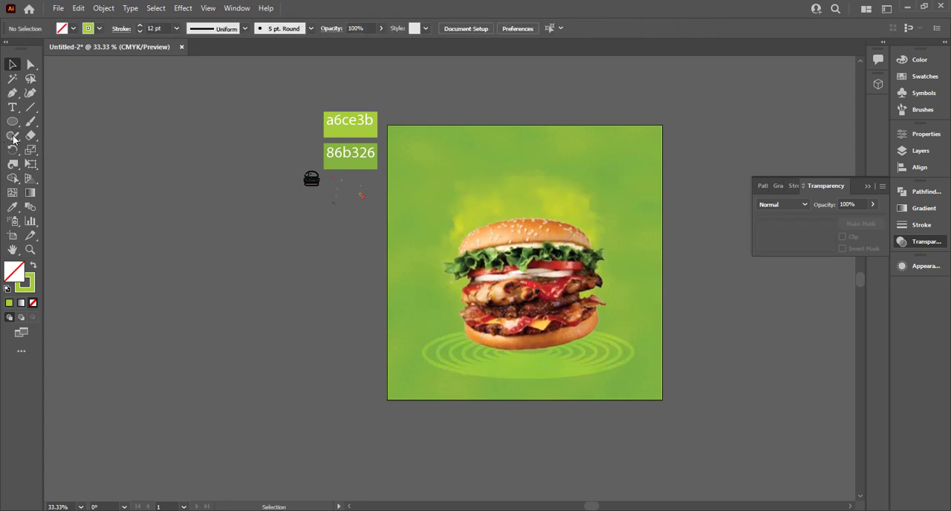
Draw a circle about 224 pt wide beside the artboard with a black-to-white radial gradient fill and no stroke.
drag(292, 324, 325, 355)
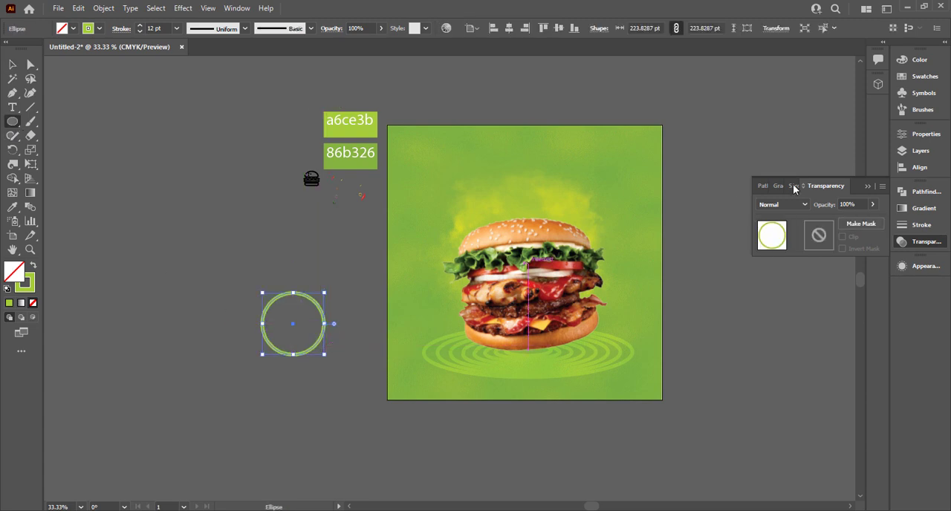
click(778, 186)
click(771, 213)
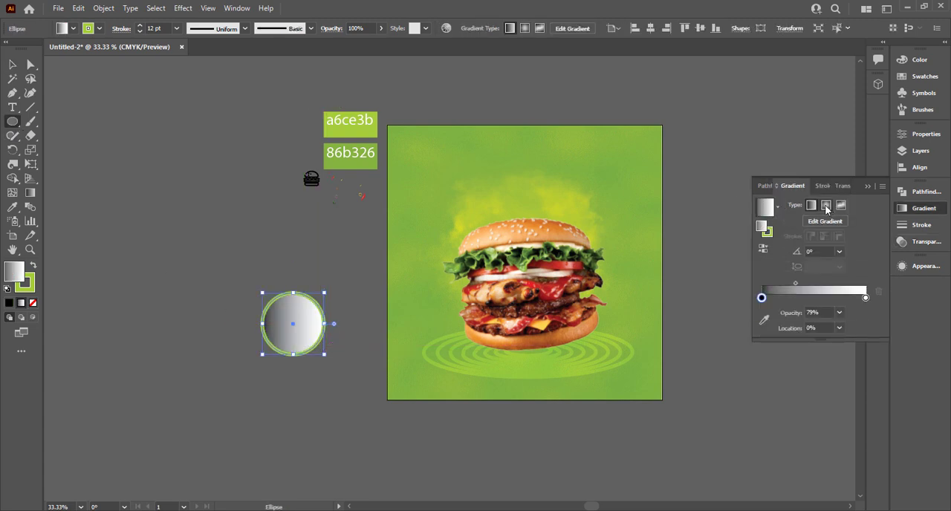
click(27, 285)
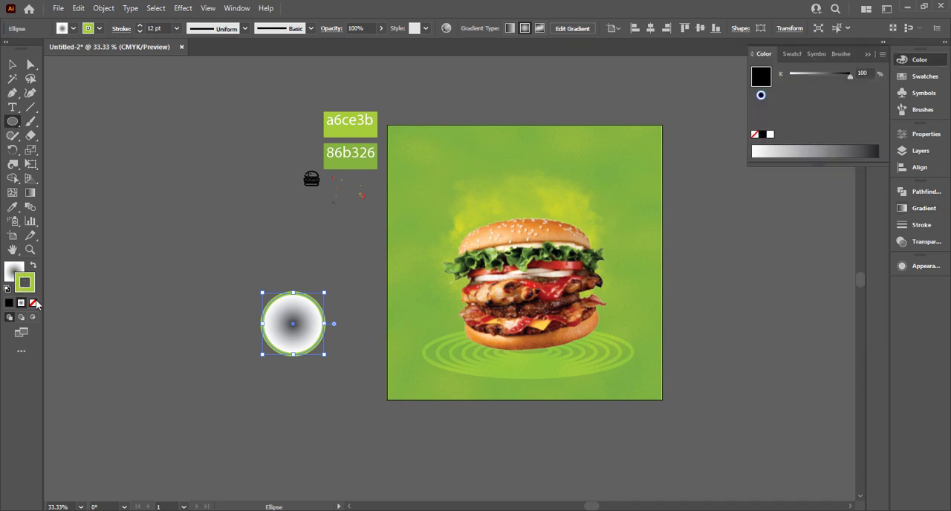
click(32, 303)
click(15, 269)
click(13, 65)
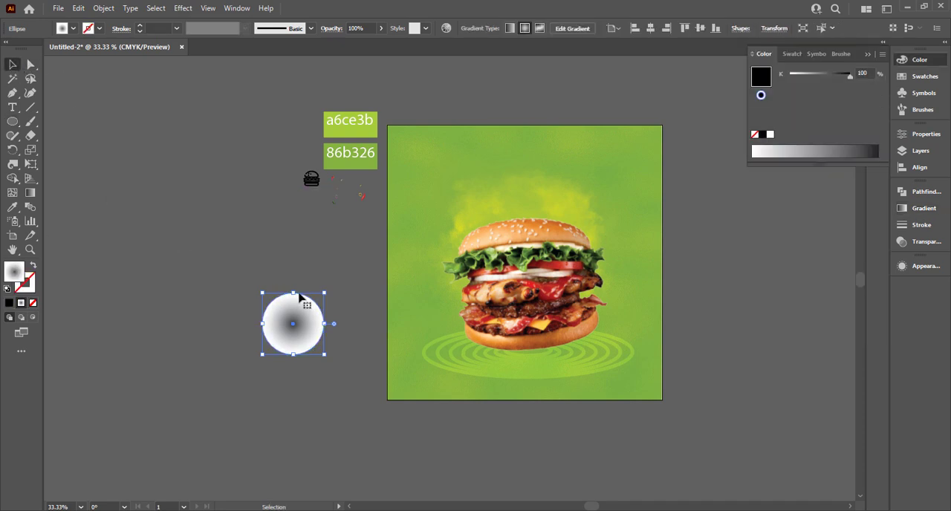
Flatten the gradient circle into a wide shadow ellipse beneath the burger and set its blend mode to Multiply.
drag(293, 293, 559, 372)
click(925, 245)
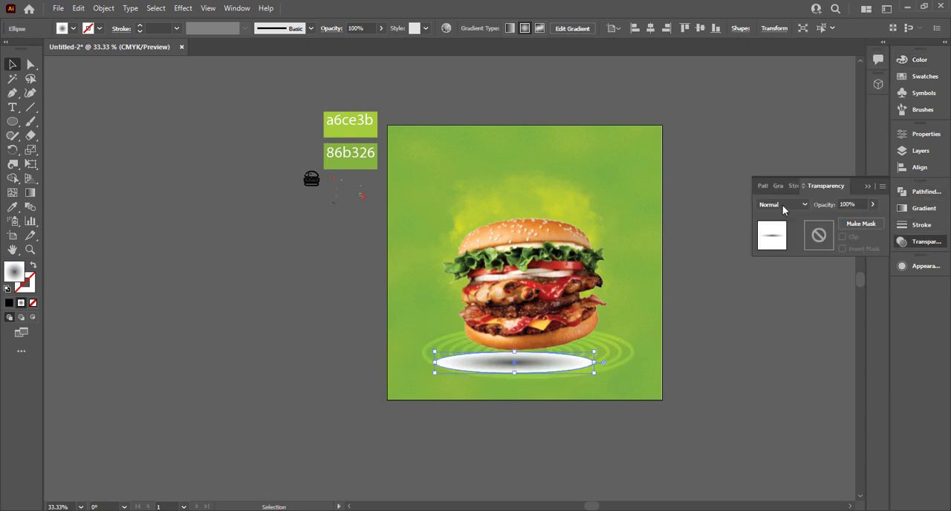
click(783, 205)
click(796, 247)
click(868, 185)
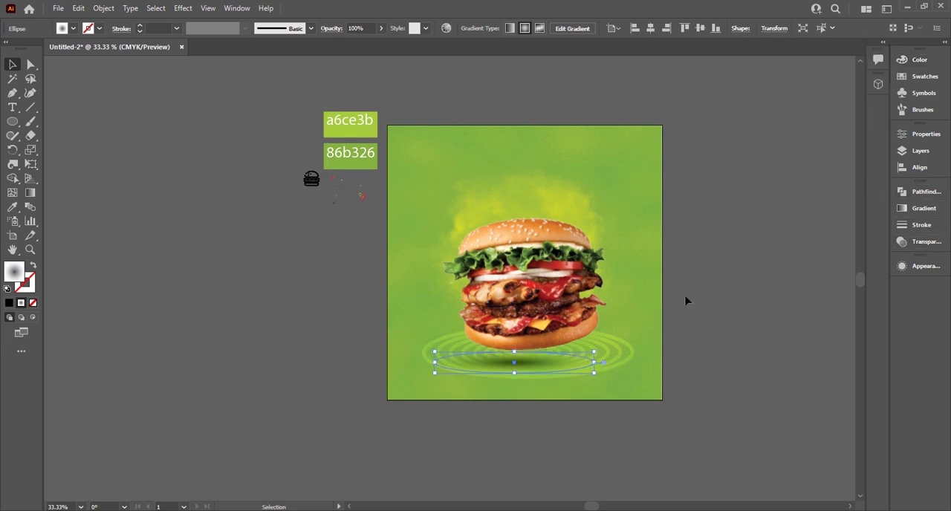
click(686, 300)
Lower the burger slightly onto the shadow ellipse and duplicate the shadow in place to darken it.
scroll(554, 371, up, 1)
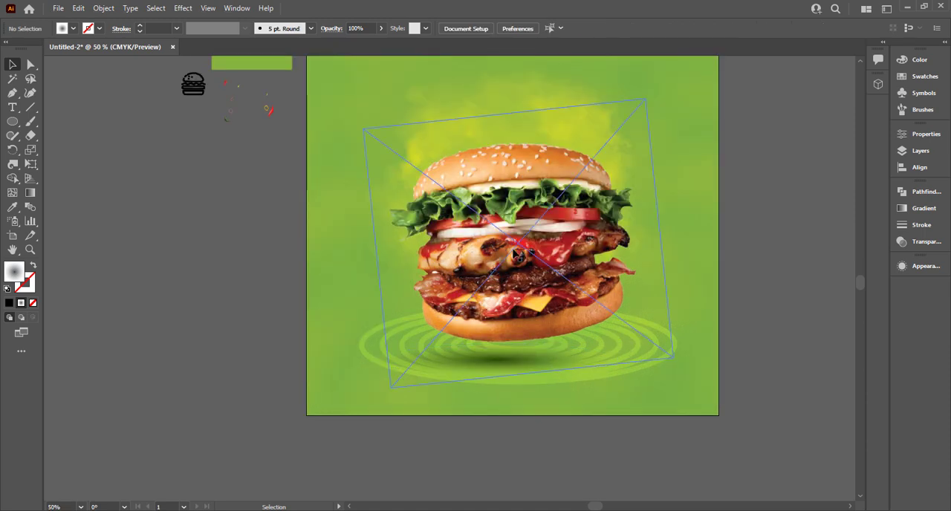
drag(523, 230, 523, 242)
click(502, 370)
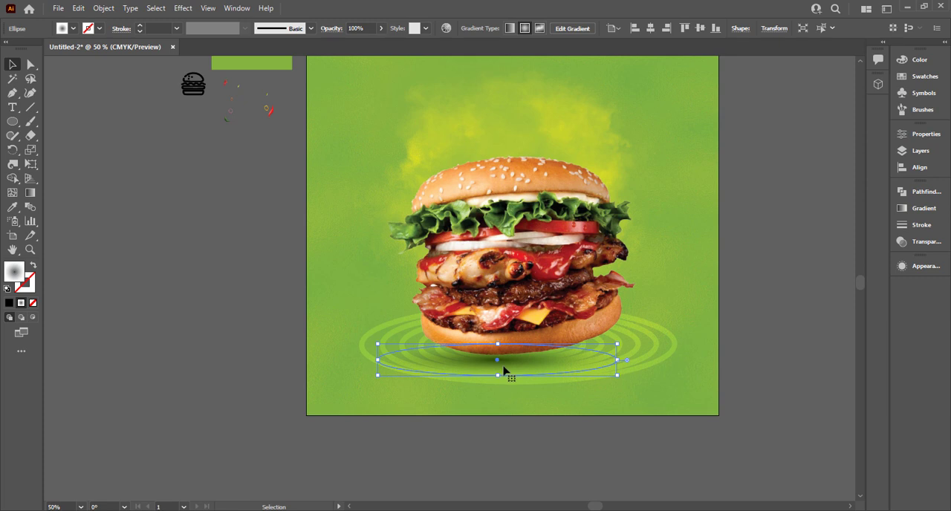
key(ctrl+c)
key(ctrl+f)
click(801, 375)
scroll(812, 333, down, 1)
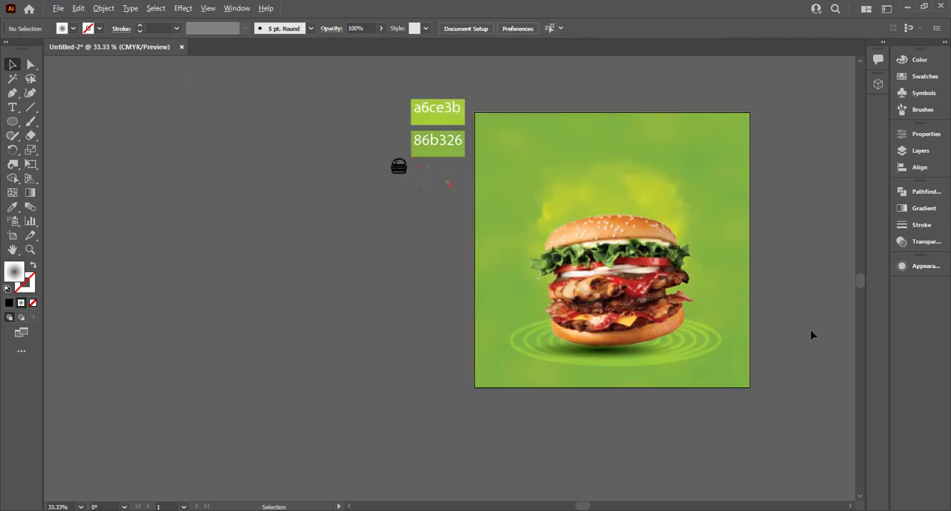
Enlarge the vegetables image to span the artboard's width and bring it to the front.
drag(781, 267, 667, 291)
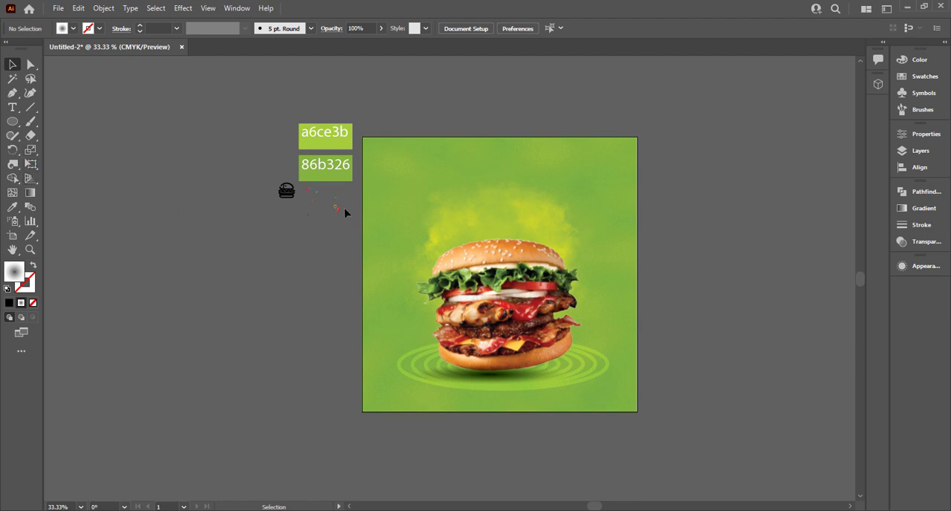
drag(345, 213, 636, 408)
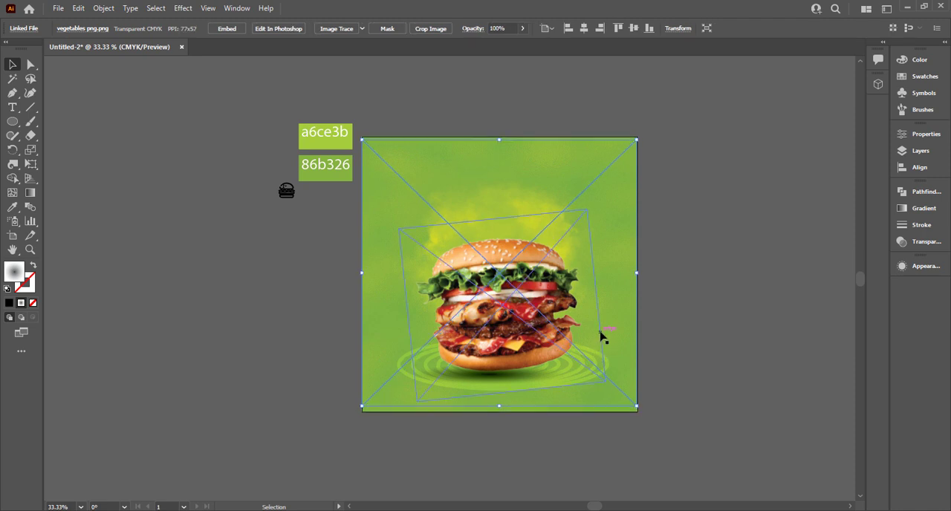
right_click(616, 278)
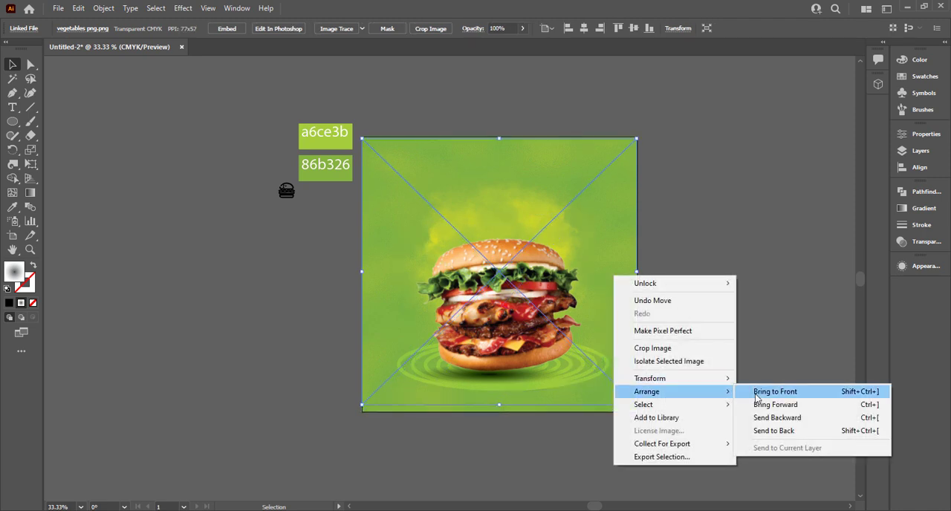
click(765, 391)
click(793, 350)
key(ctrl+0)
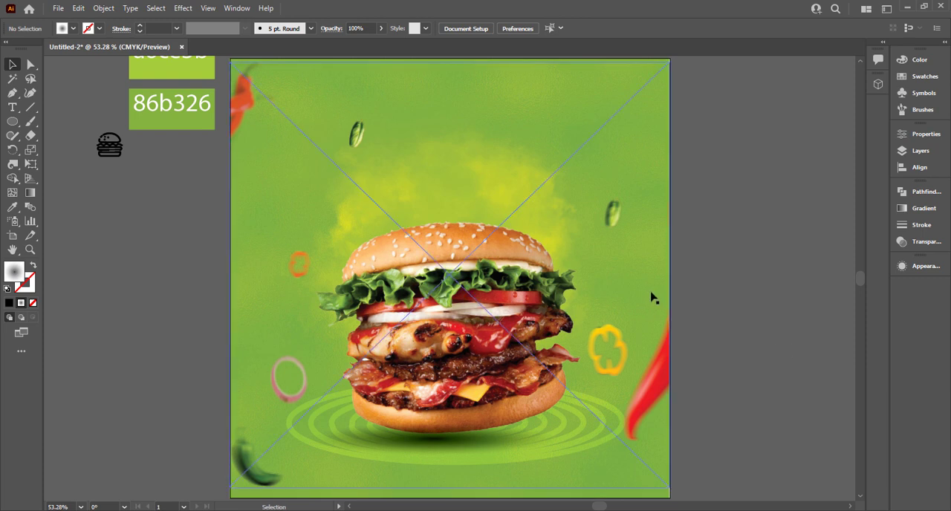
Draw a full-width rectangle along the artboard's bottom edge and fill it with the white-to-black linear gradient preset.
click(641, 155)
drag(13, 121, 67, 121)
scroll(207, 426, down, 2)
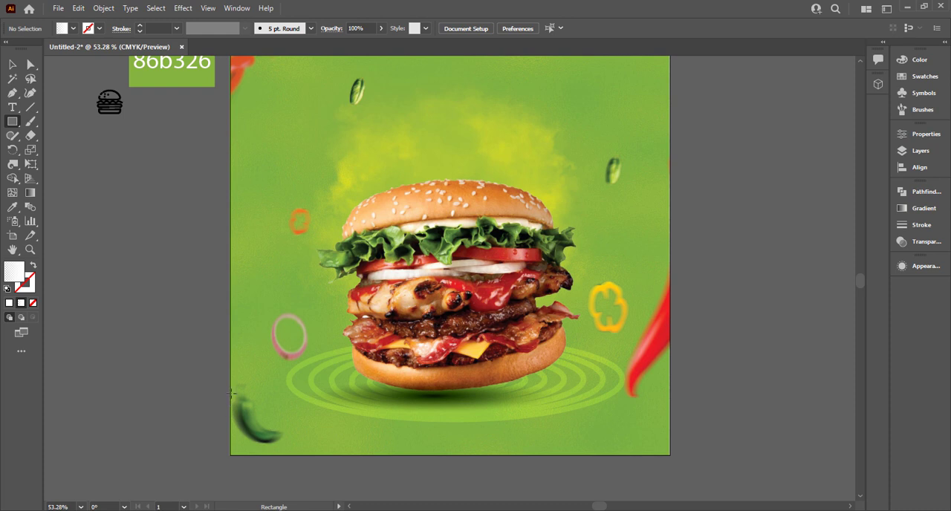
drag(230, 394, 670, 454)
click(923, 208)
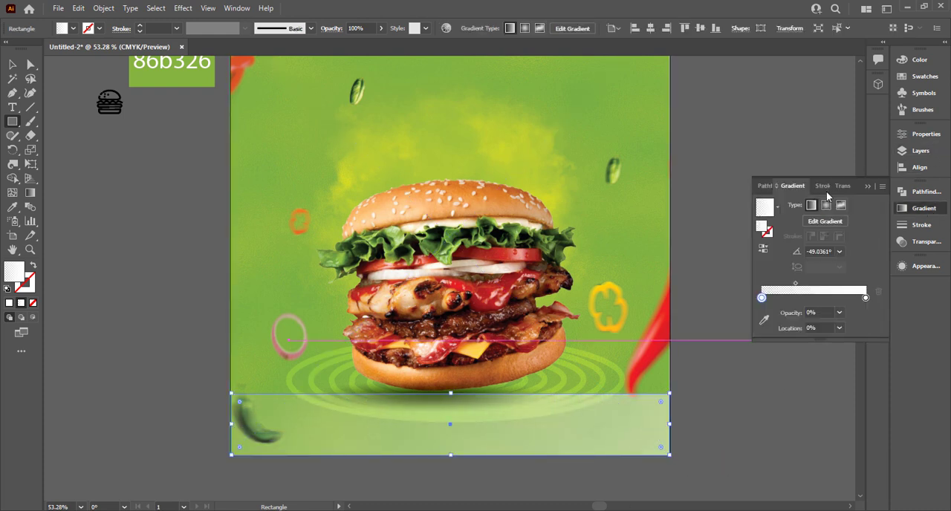
click(777, 211)
click(721, 232)
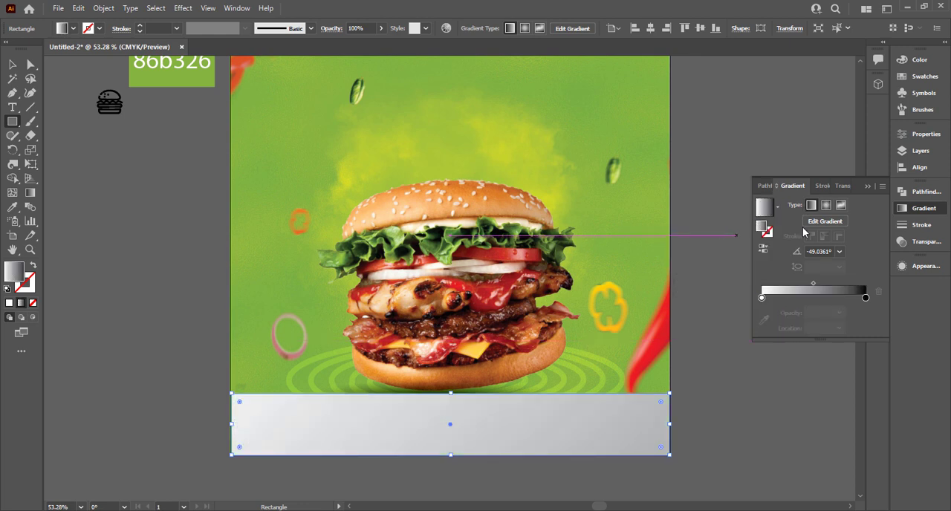
Set the bottom rectangle's blend mode to Multiply and activate the Gradient tool on it.
click(842, 185)
click(782, 204)
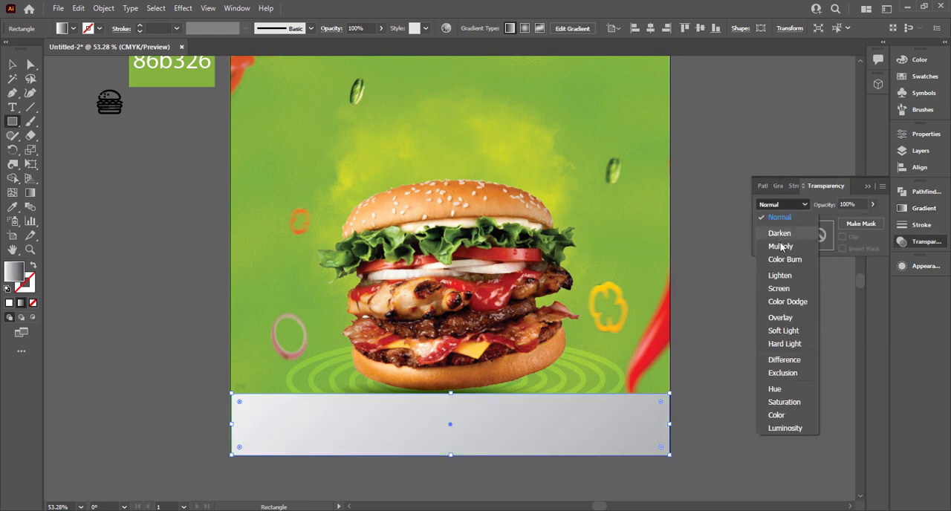
click(772, 224)
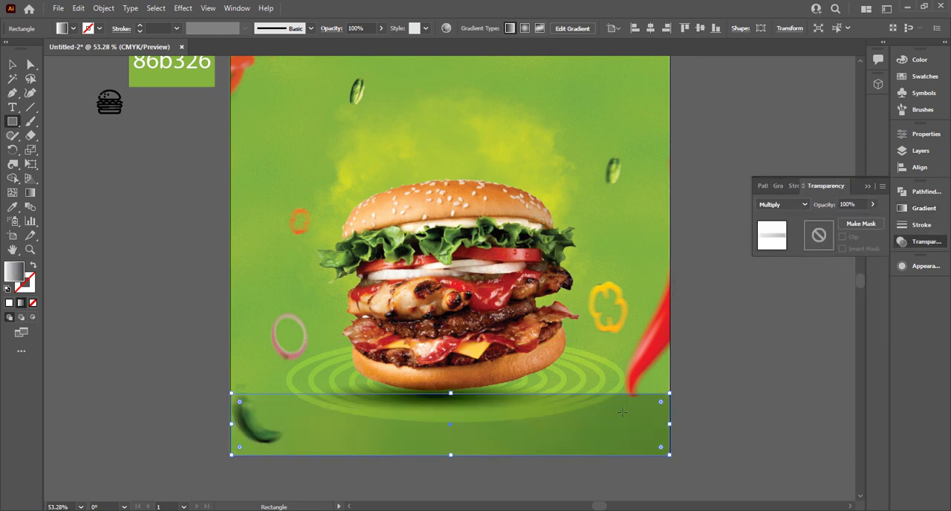
click(780, 187)
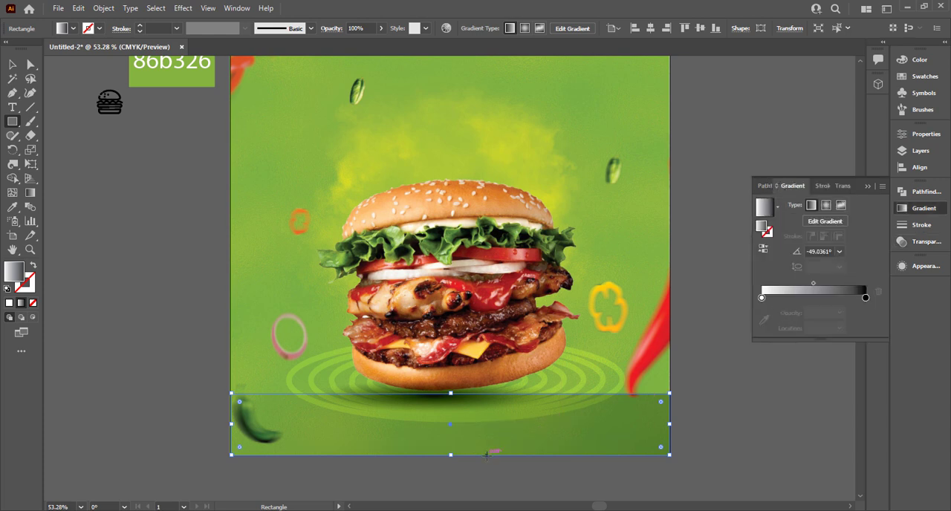
key(g)
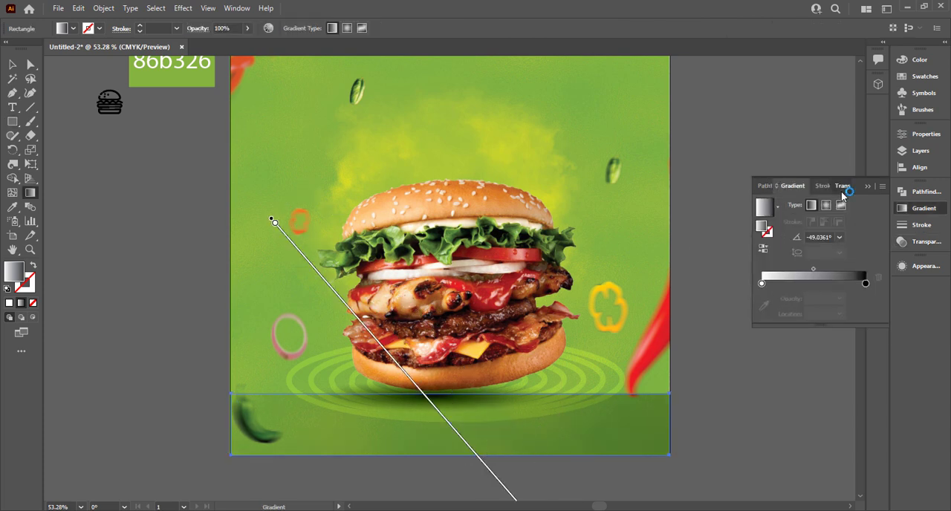
Compare the bottom rectangle in Normal blend mode and return it to Multiply.
click(842, 187)
click(788, 205)
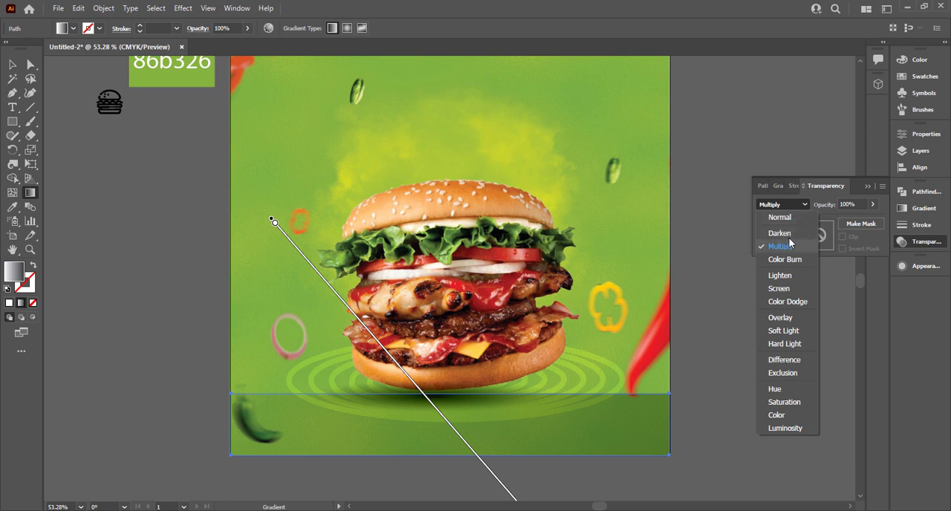
click(780, 217)
click(771, 208)
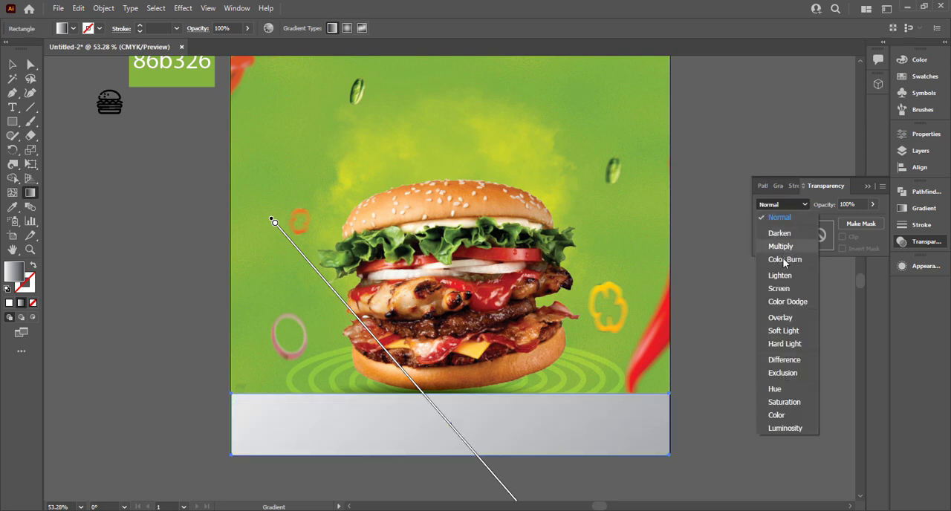
click(787, 228)
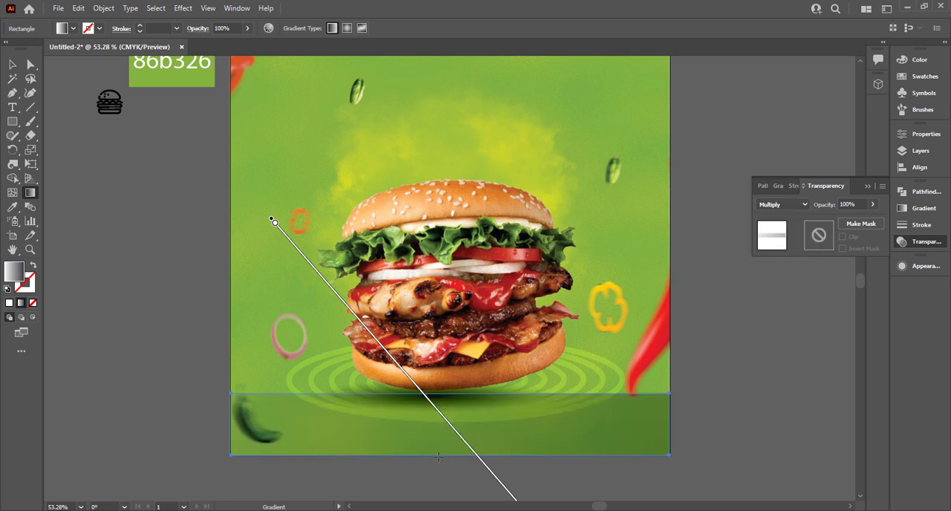
Redraw the bottom rectangle's gradient vertically, from white at its upper part to black below the artboard's bottom edge.
mouse_move(438, 455)
mouse_down()
mouse_move(451, 444)
mouse_move(450, 336)
mouse_move(454, 480)
mouse_up()
drag(424, 411, 423, 479)
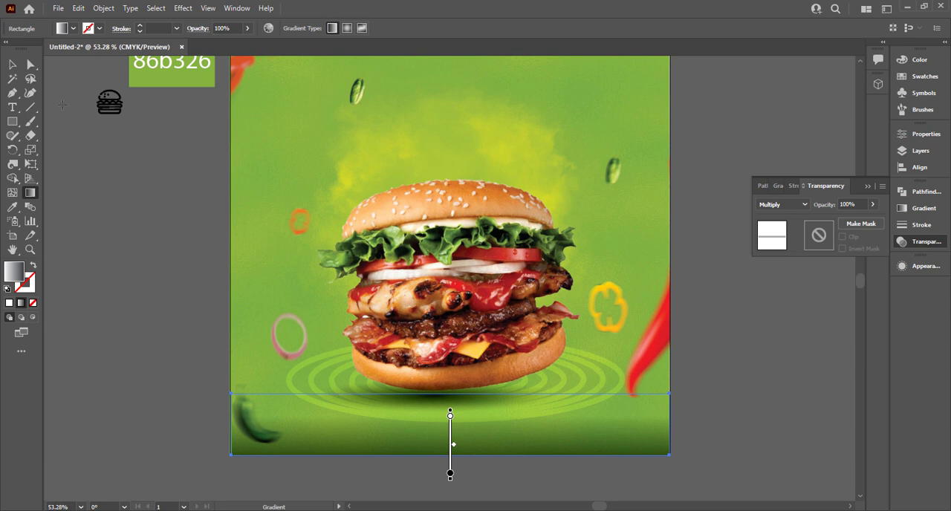
click(16, 65)
click(212, 331)
scroll(212, 333, up, 2)
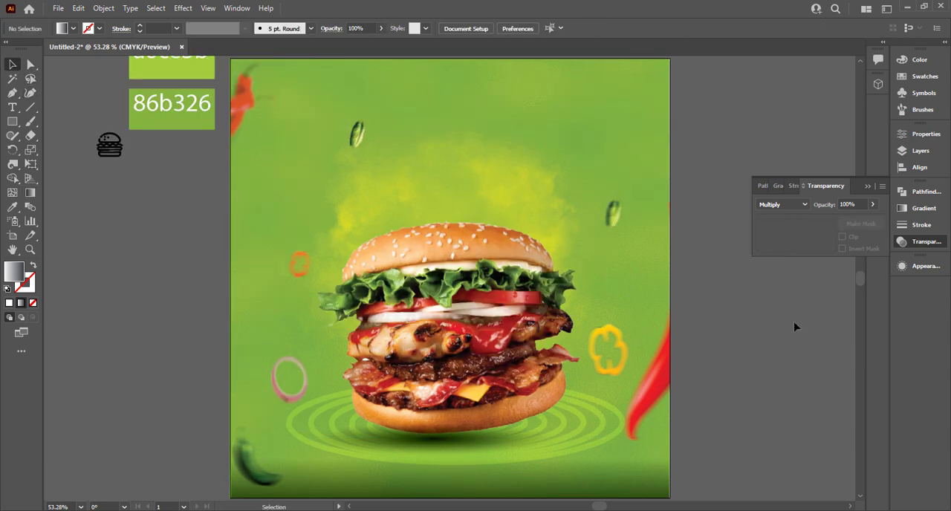
click(867, 186)
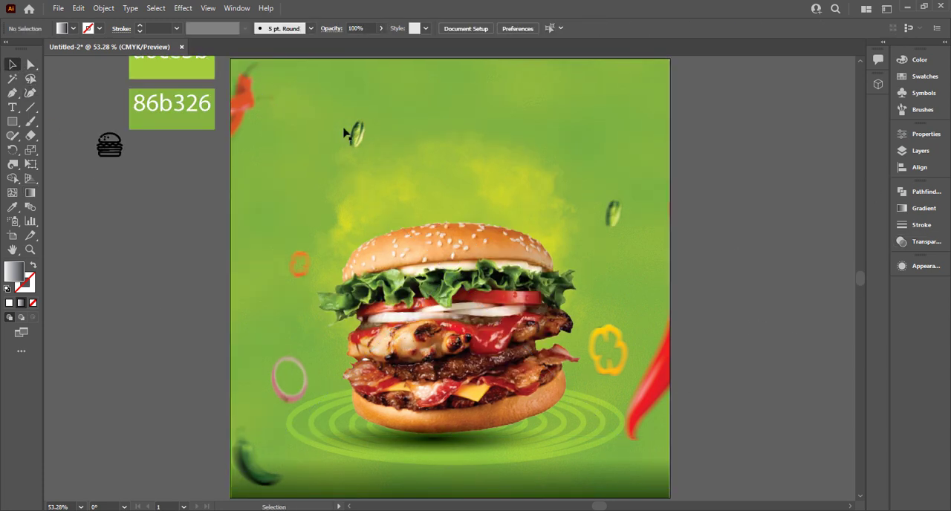
Fill the burger icon with white and place it enlarged in the artboard's upper-right corner.
click(109, 146)
click(72, 28)
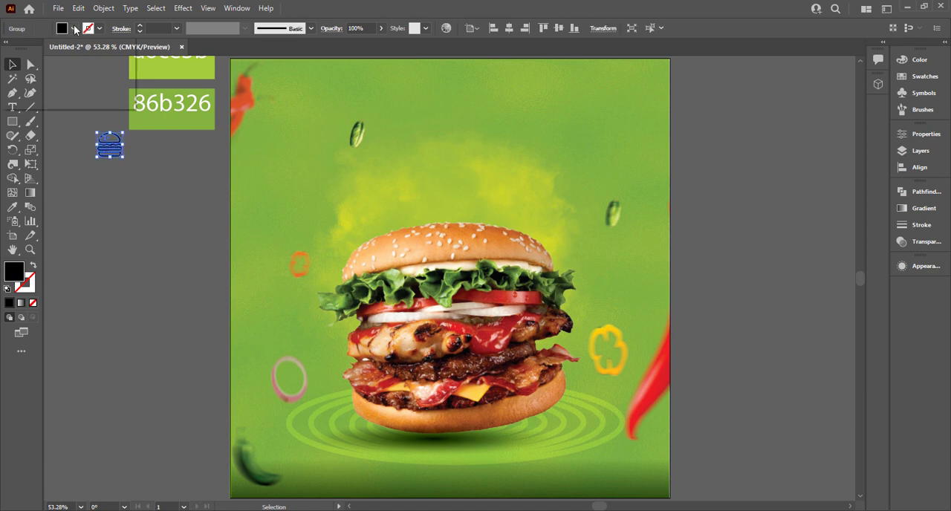
click(28, 49)
drag(119, 155, 644, 107)
Bring the burger icon to the front and set its blend mode to Overlay.
right_click(644, 106)
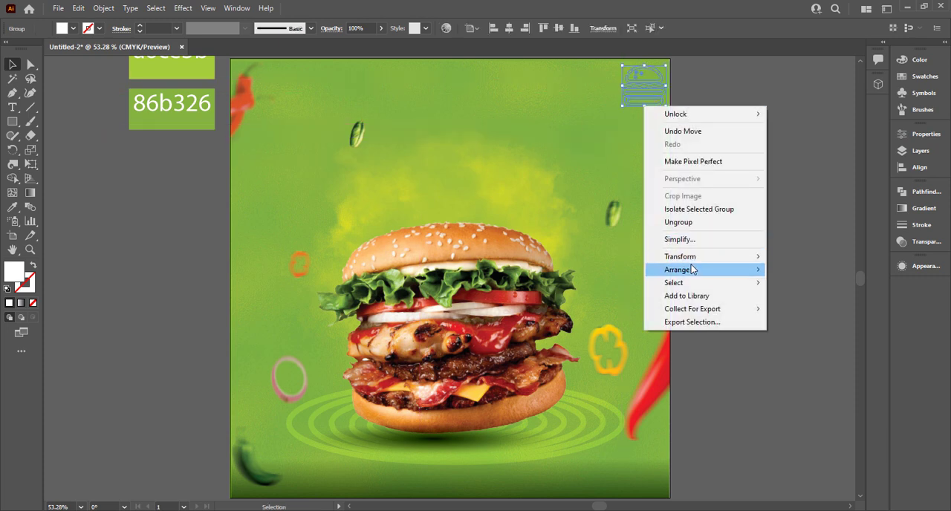
mouse_move(694, 270)
click(791, 268)
click(925, 242)
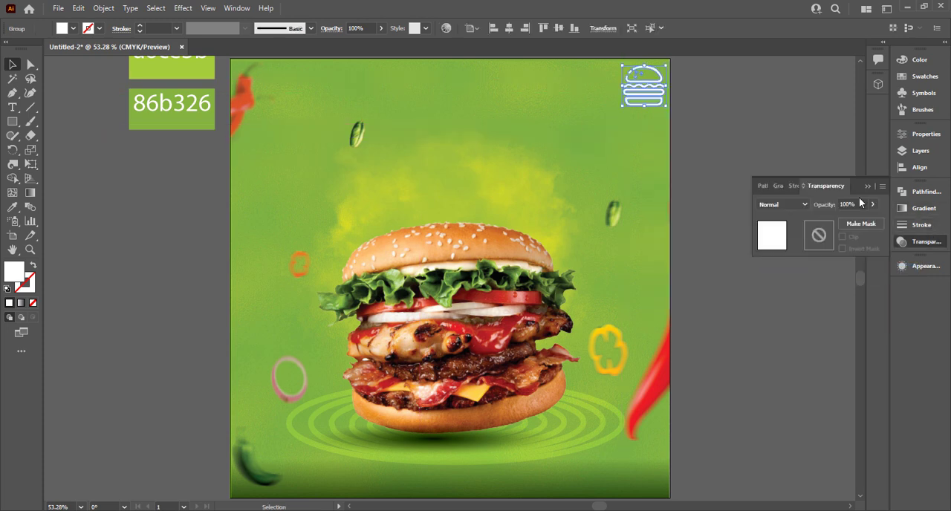
click(800, 203)
click(789, 319)
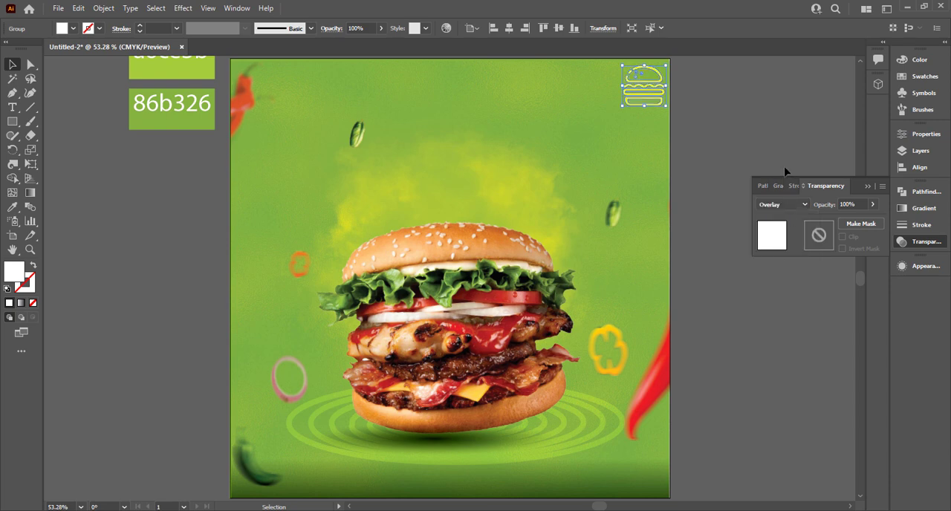
Add the text "LOGO" on the empty canvas beside the artboard's burger icon.
click(856, 186)
click(653, 117)
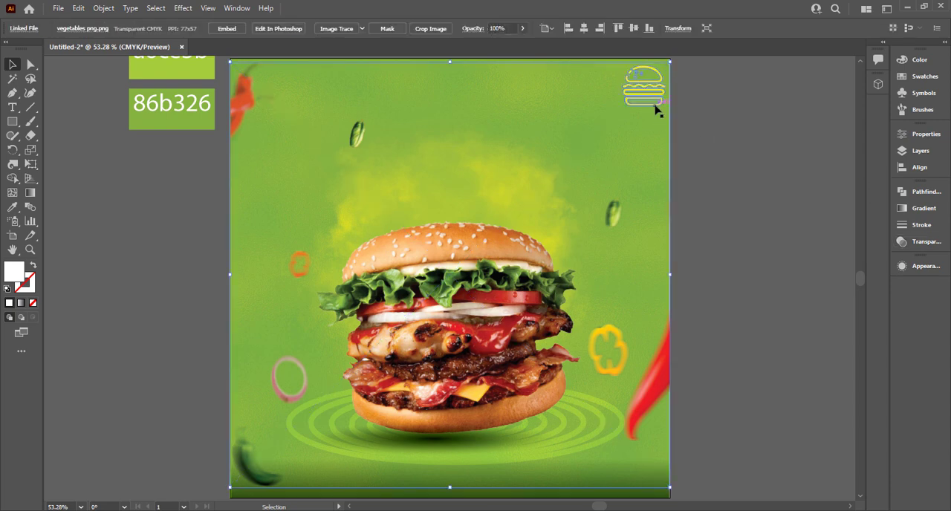
click(655, 105)
scroll(655, 105, up, 3)
drag(689, 87, 577, 178)
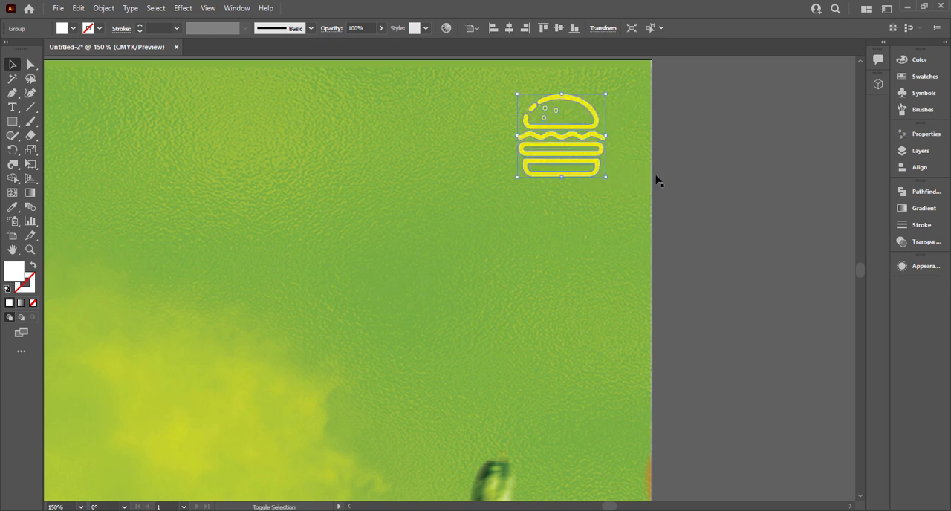
click(656, 178)
click(12, 107)
click(708, 170)
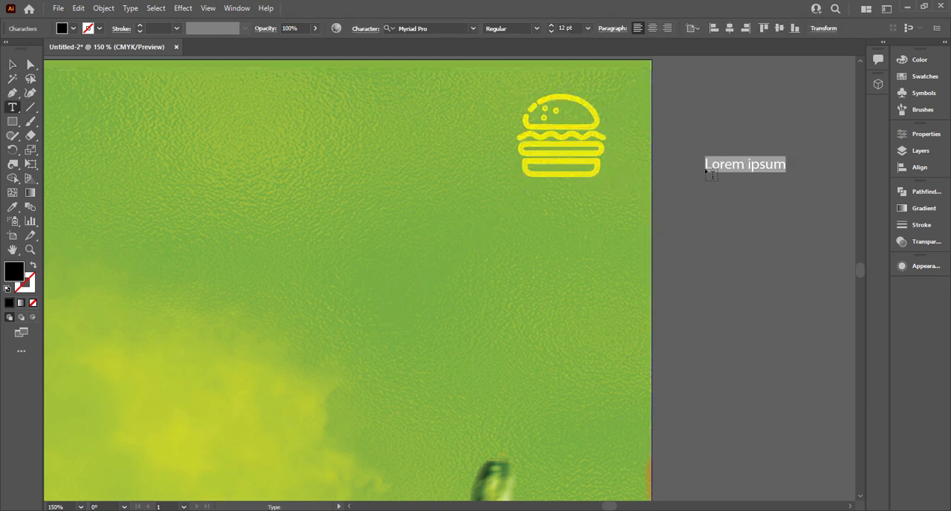
text(LOGO)
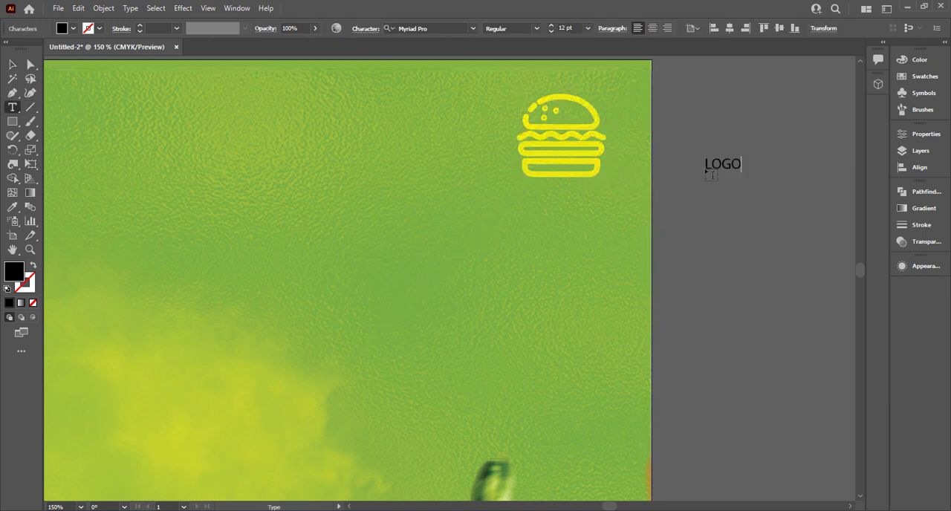
Fill the LOGO text with white and set its font to Roboto Black.
click(12, 65)
click(73, 29)
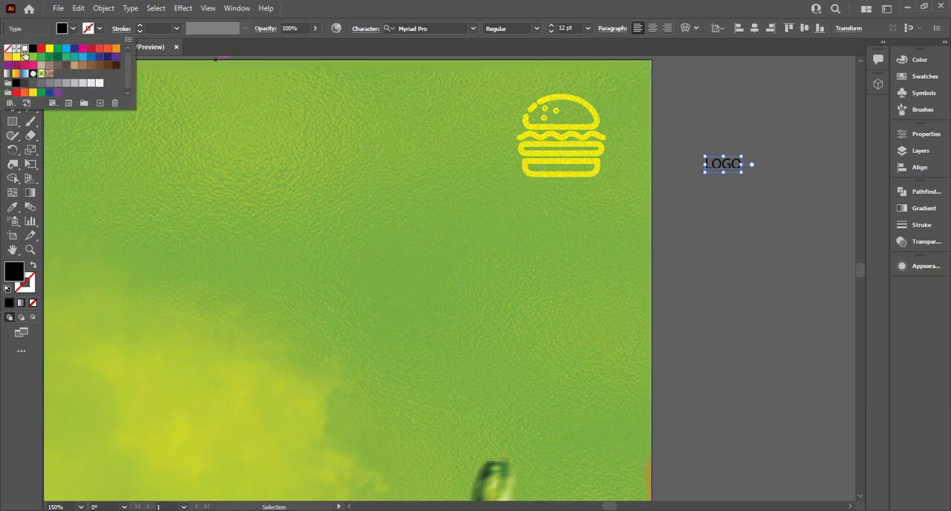
click(24, 49)
click(426, 27)
click(443, 28)
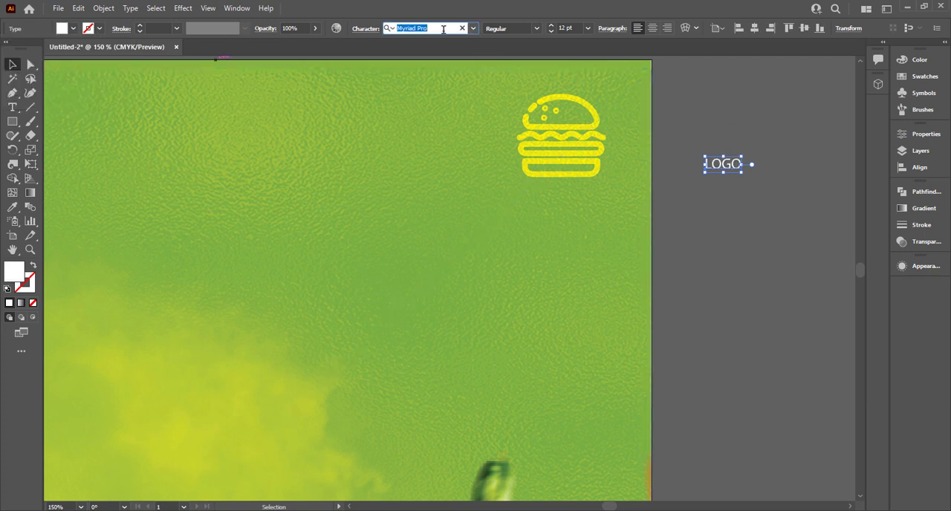
text(rob)
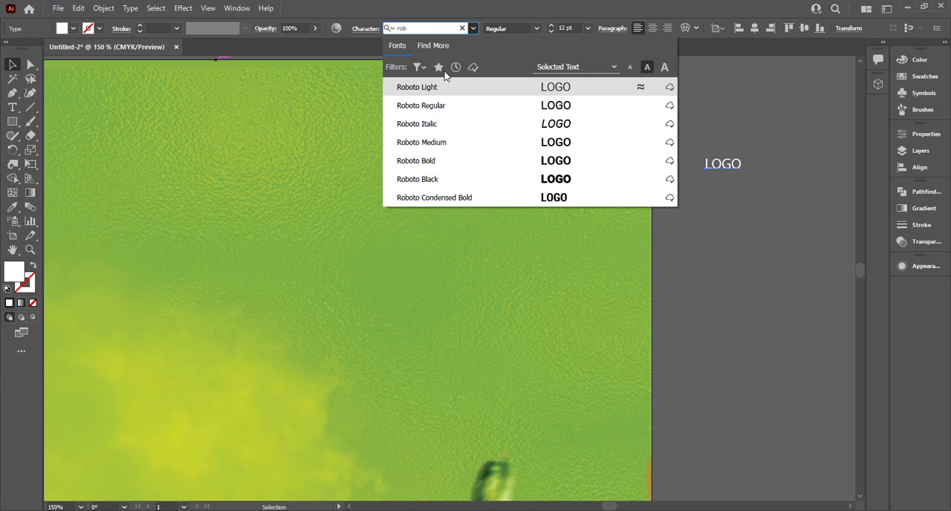
click(536, 165)
Place the LOGO text under the burger icon, enlarged to about 21.6 pt, and set its blend mode to Overlay.
click(746, 211)
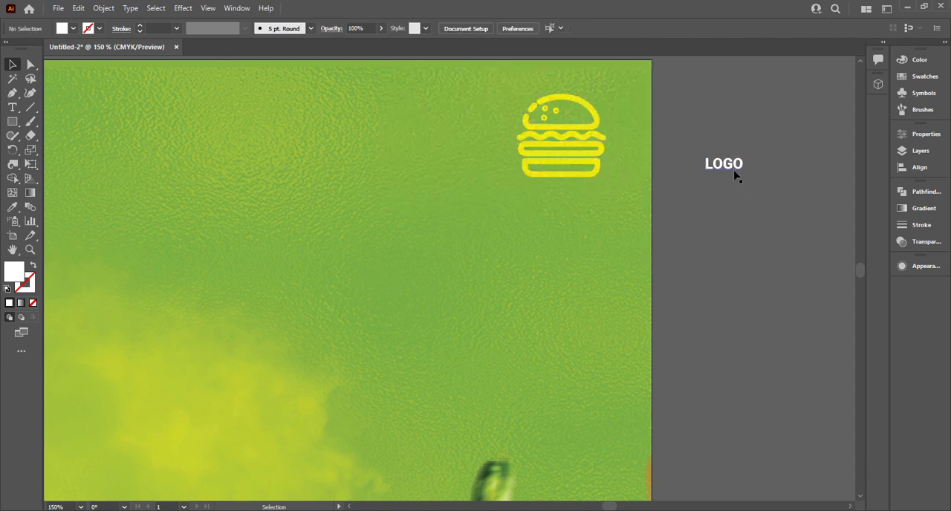
drag(736, 175, 599, 211)
click(915, 242)
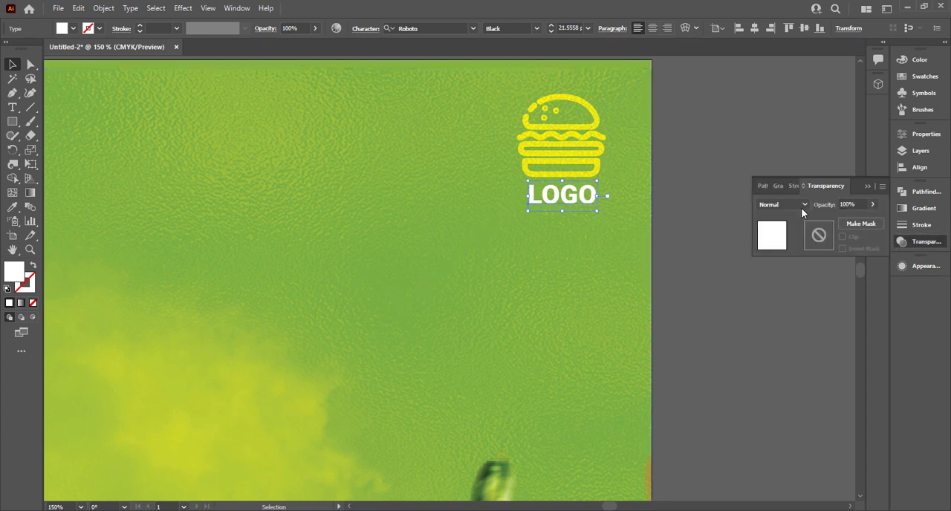
click(792, 203)
click(788, 316)
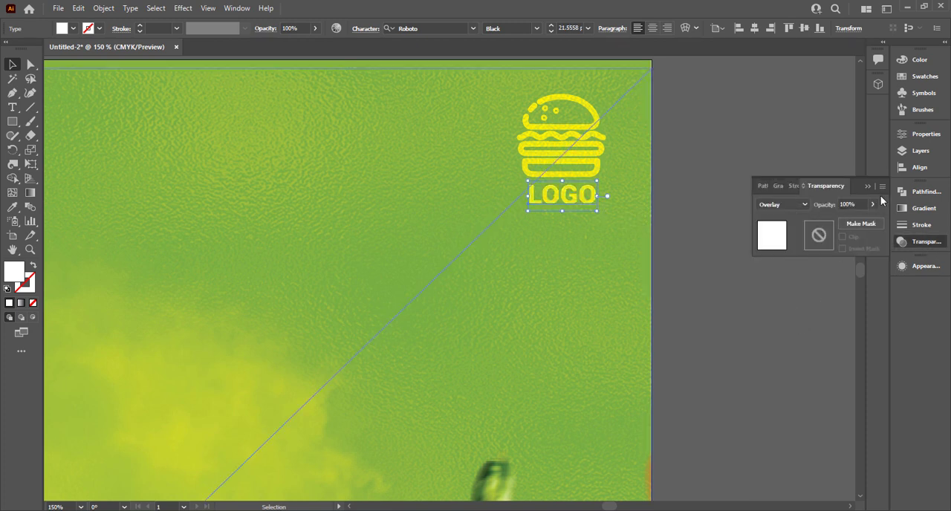
click(868, 186)
click(765, 153)
Add the text "Today's" on the empty canvas beside the artboard and enlarge it to about 60 pt.
key(ctrl+0)
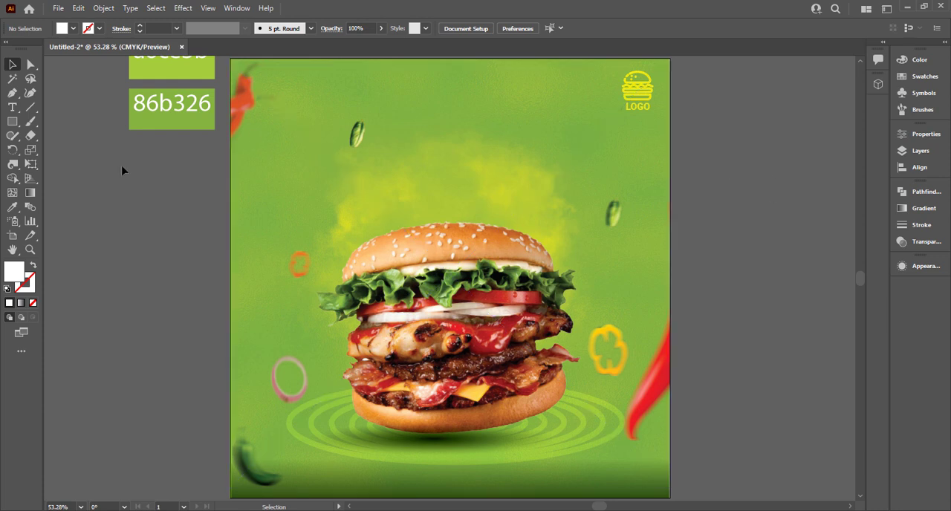
drag(121, 170, 339, 155)
click(12, 109)
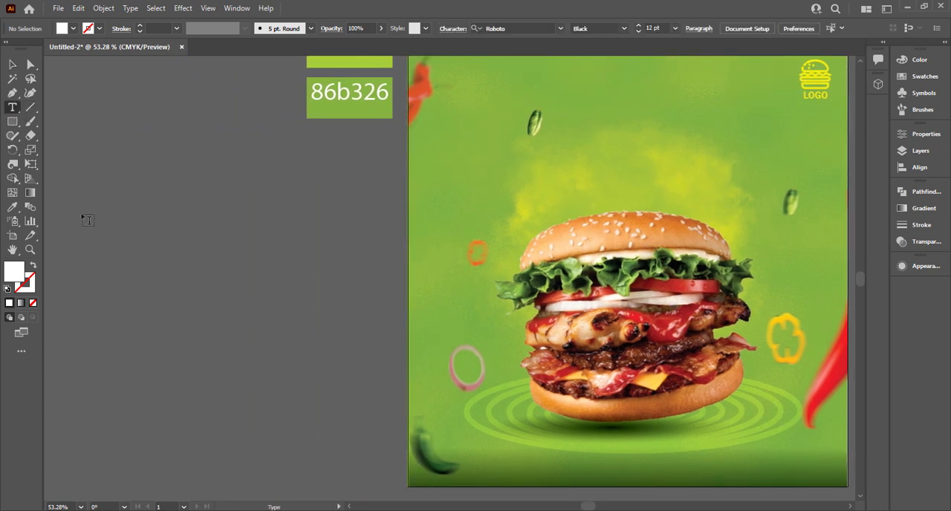
click(127, 215)
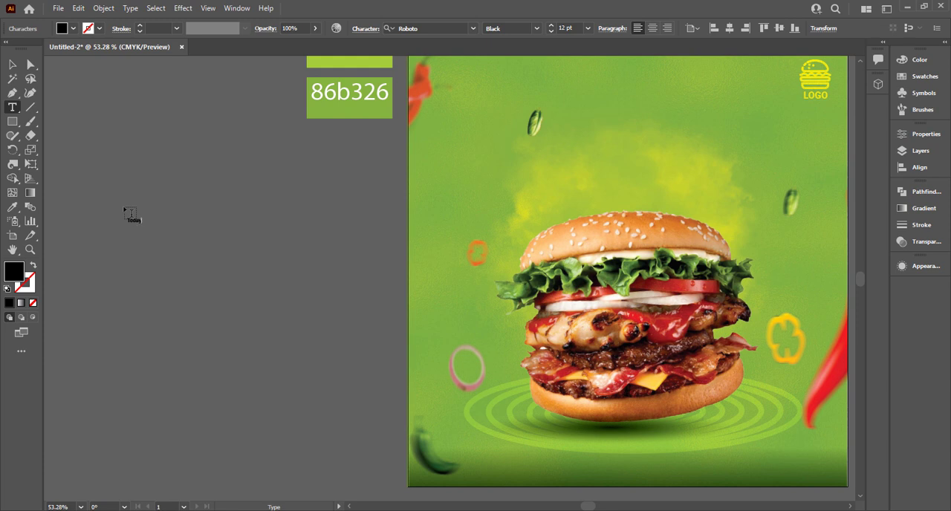
click(12, 64)
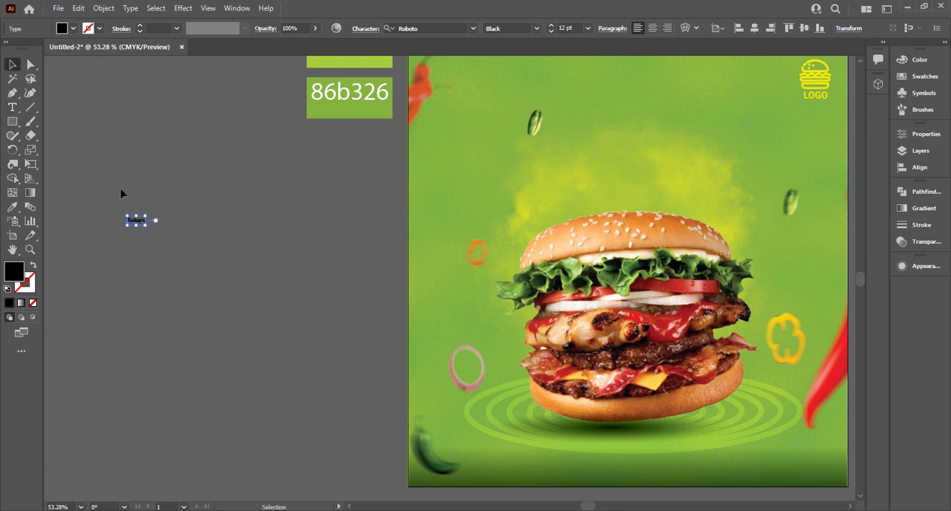
drag(148, 227, 246, 283)
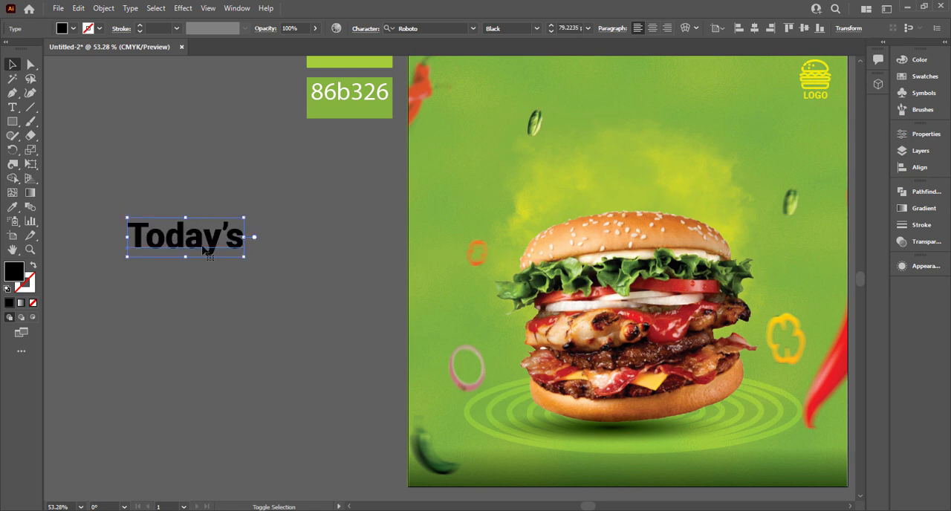
drag(200, 242, 177, 193)
click(257, 200)
Duplicate the Today's text directly below itself and change the copy to "Delicious".
drag(176, 195, 175, 233)
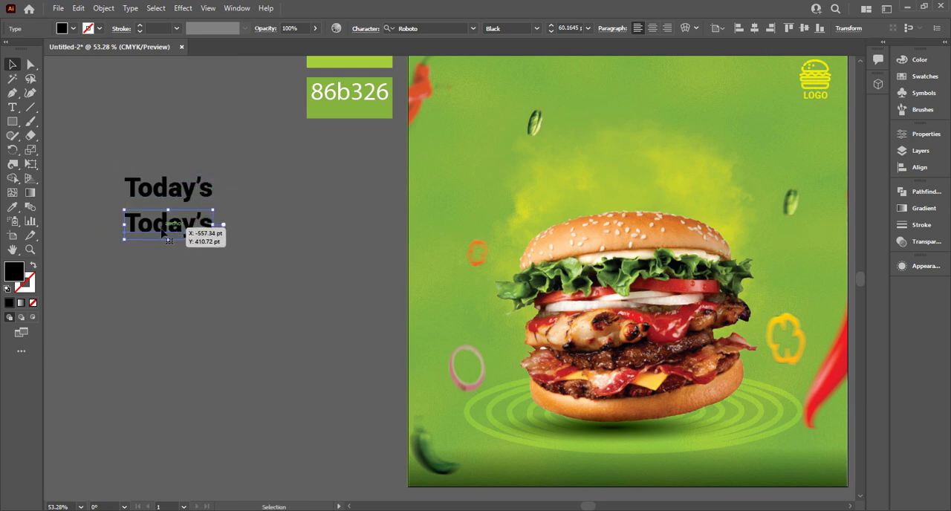
double_click(166, 224)
double_click(156, 222)
text(De)
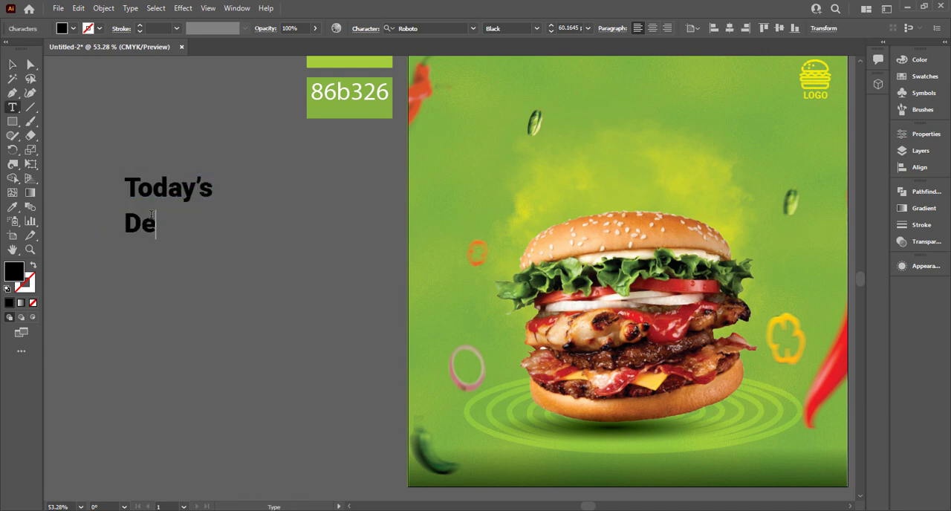
text(licious)
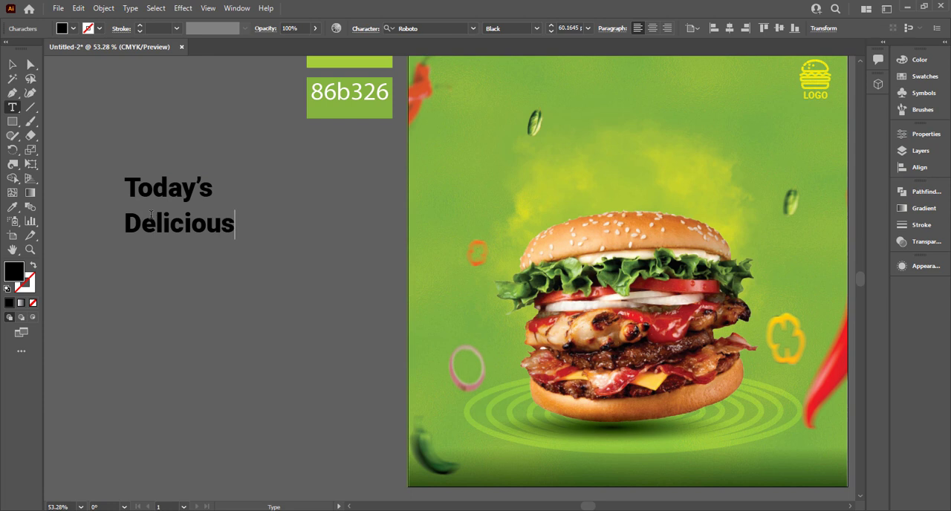
click(12, 65)
key(ctrl+shift+a)
Duplicate the Delicious text below itself and change the copy to "Burger".
drag(160, 227, 149, 279)
double_click(165, 274)
double_click(166, 275)
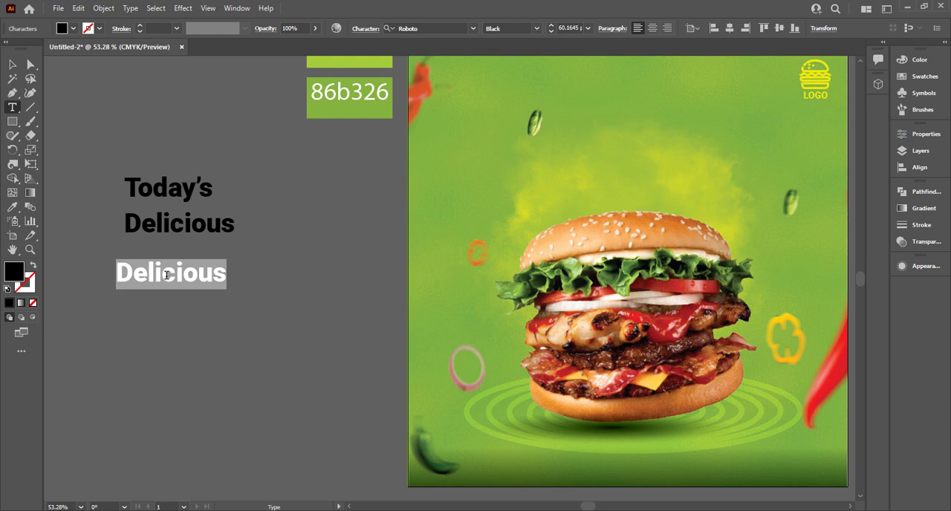
text(Burg)
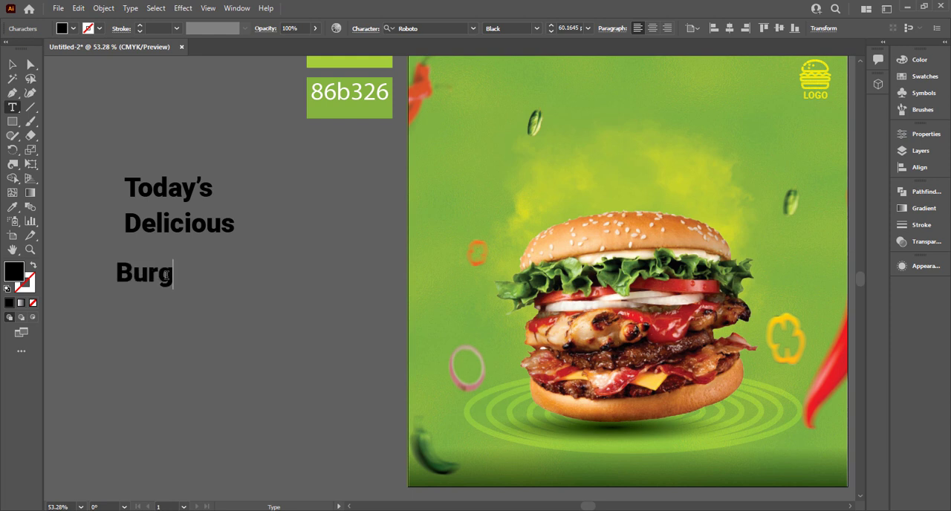
text(er)
click(12, 64)
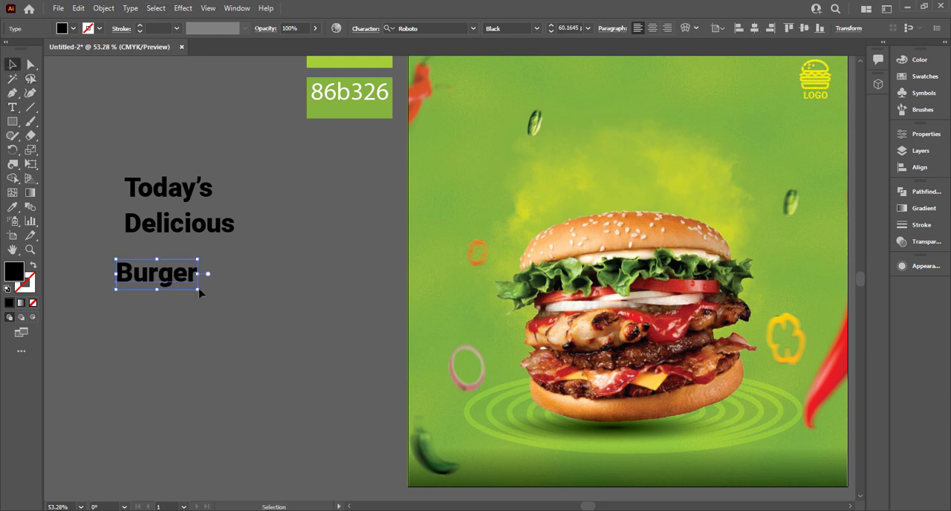
Set the font of the Today's and Burger texts to Badcats Regular.
shift+click(176, 195)
click(434, 28)
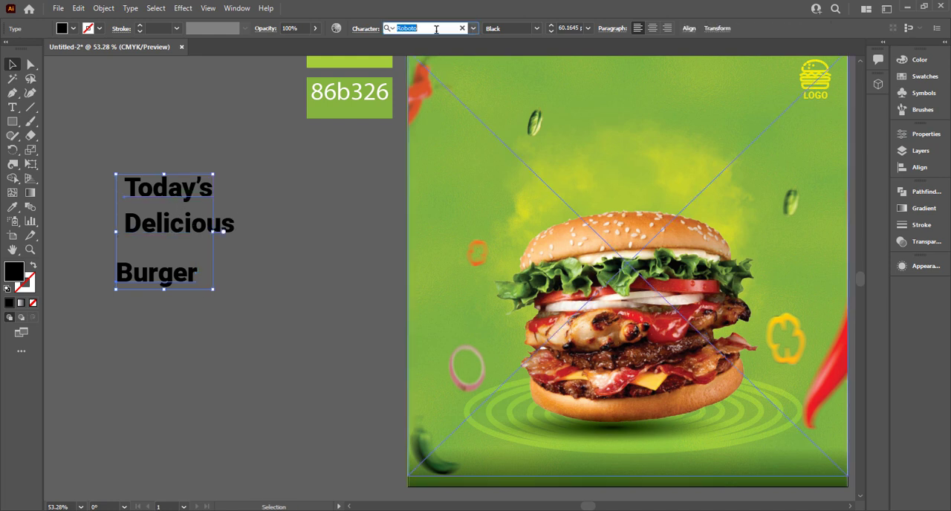
text(bad)
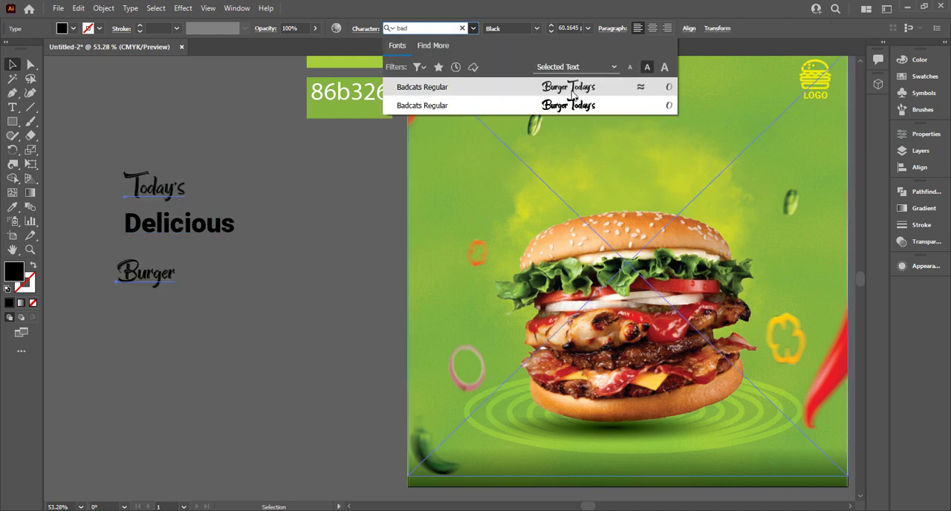
click(622, 83)
Set the font of the Delicious text to Cheddar Gothic Rough.
click(223, 226)
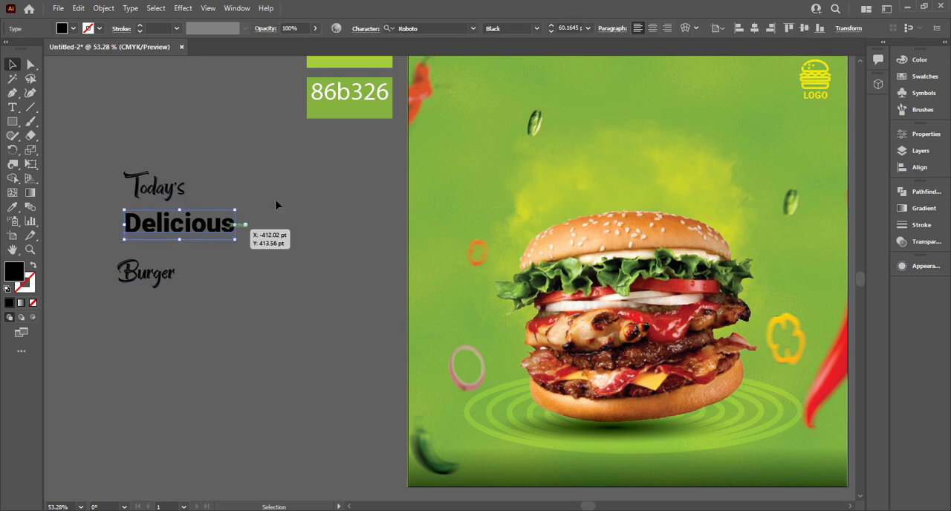
click(457, 28)
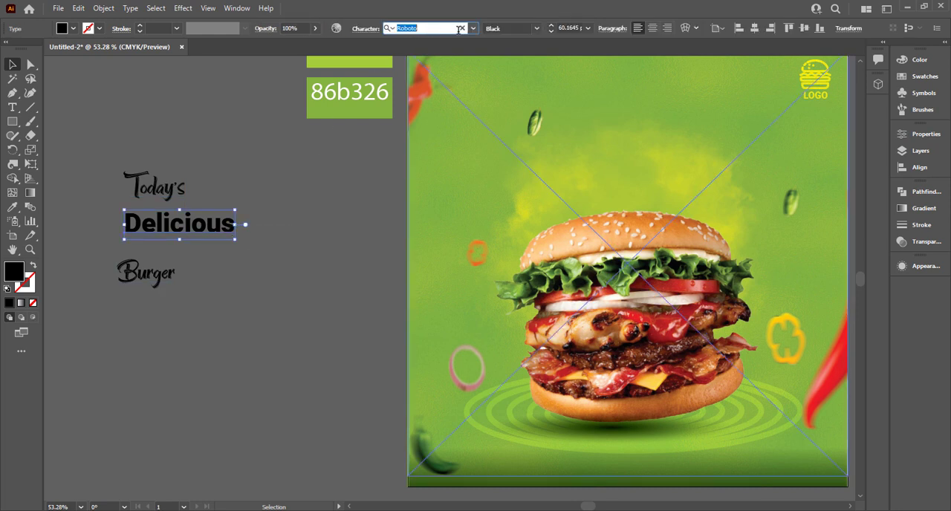
text(ca)
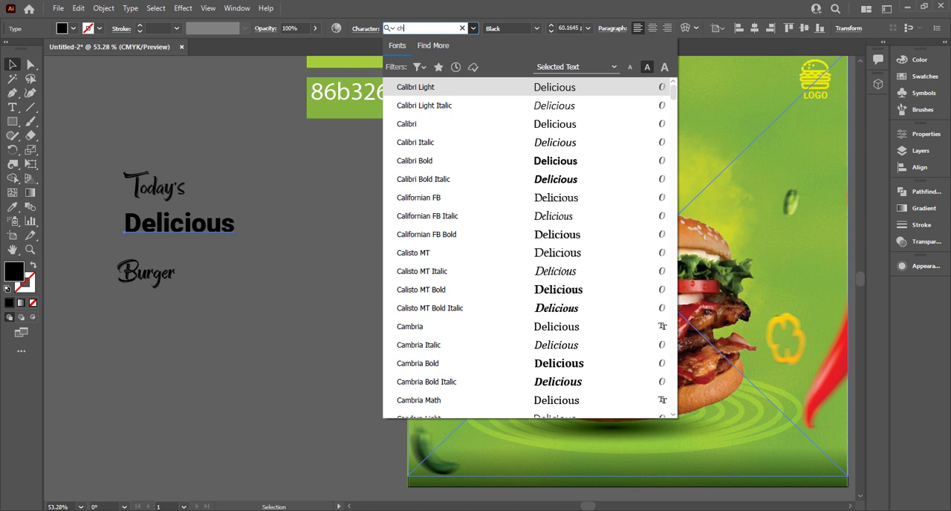
click(584, 208)
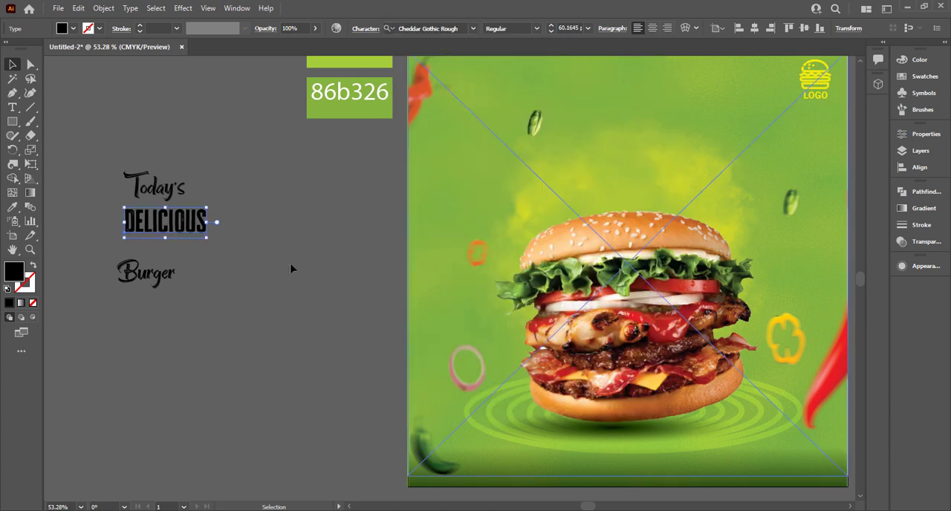
click(293, 268)
Enlarge the Burger text to about 162 pt and stack Delicious and Today's closely above it as a compact headline.
mouse_move(146, 189)
mouse_down()
mouse_move(128, 201)
mouse_move(161, 194)
mouse_up()
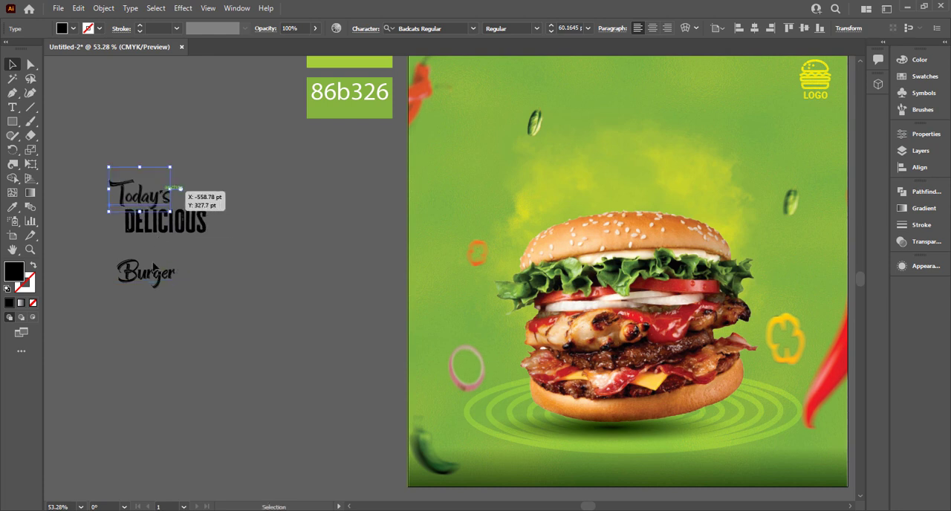
drag(153, 272, 110, 265)
drag(226, 297, 331, 355)
click(255, 159)
drag(202, 223, 255, 277)
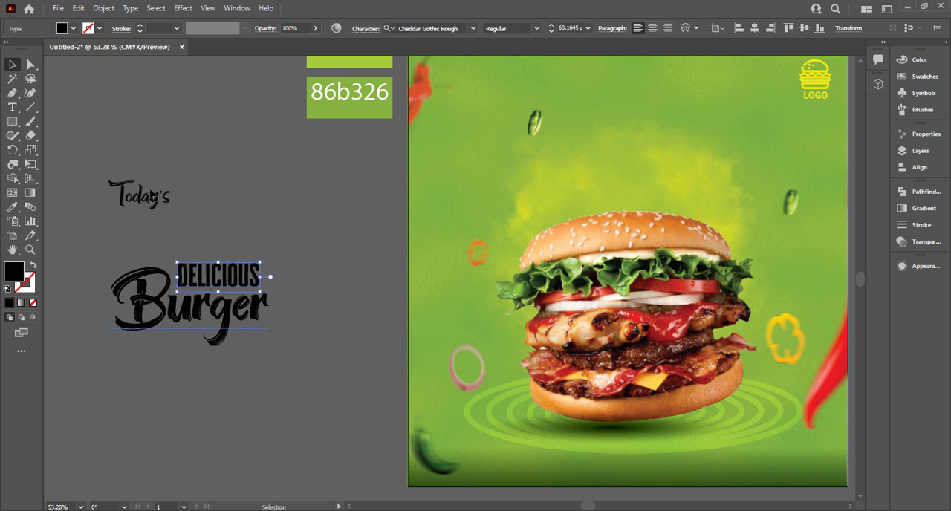
drag(141, 194, 182, 249)
click(139, 187)
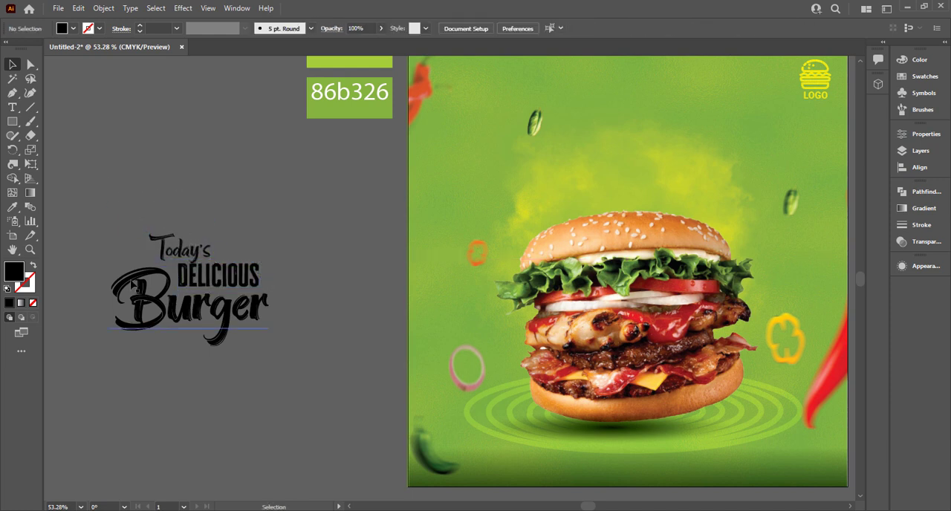
click(159, 260)
click(153, 188)
click(179, 239)
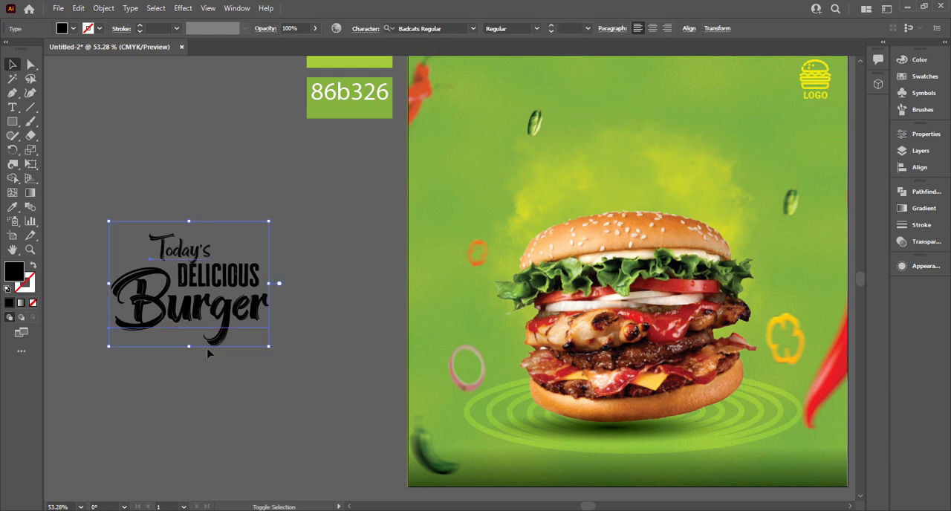
click(334, 304)
click(223, 338)
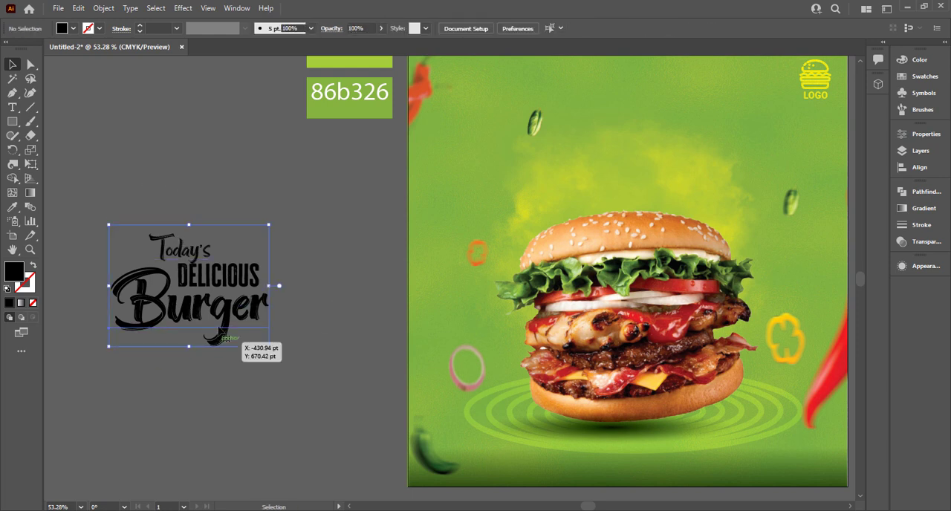
shift+click(169, 255)
shift+click(172, 241)
click(198, 195)
drag(197, 259, 161, 324)
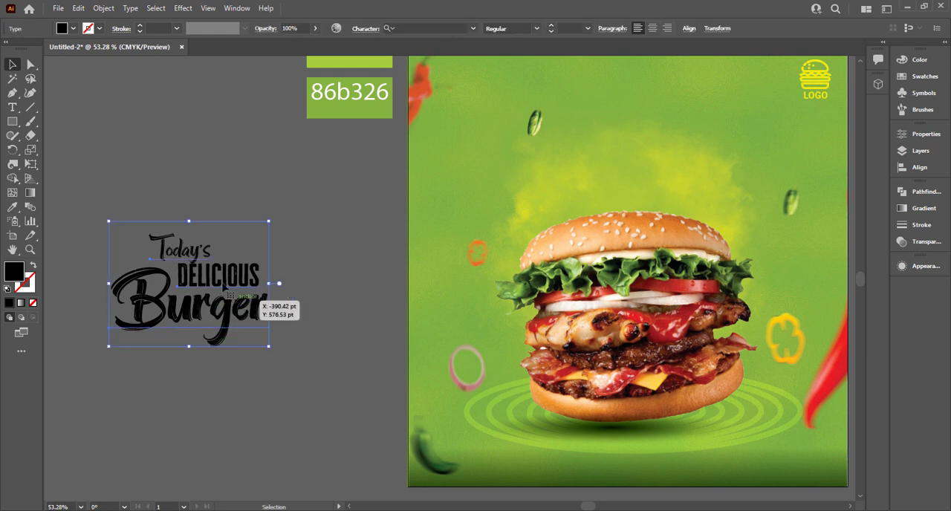
shift+click(239, 277)
click(284, 266)
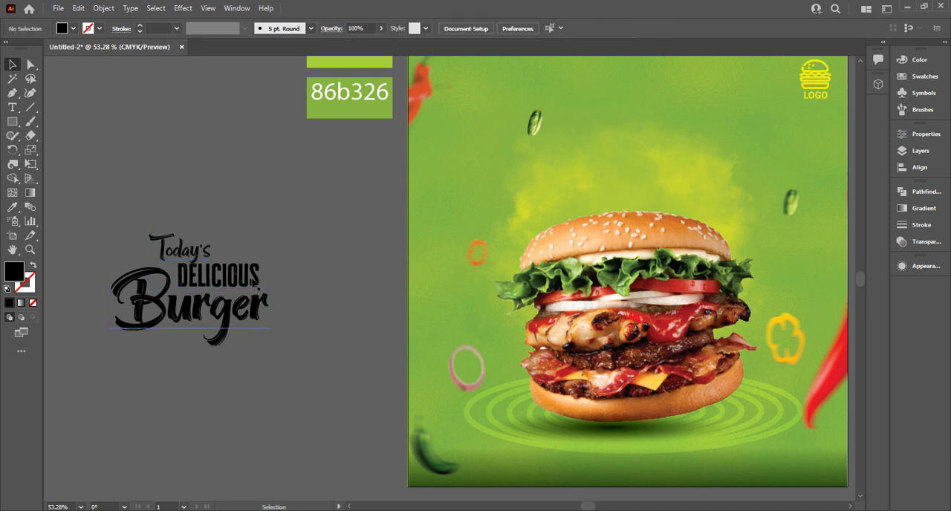
drag(252, 273, 354, 275)
key(ctrl+z)
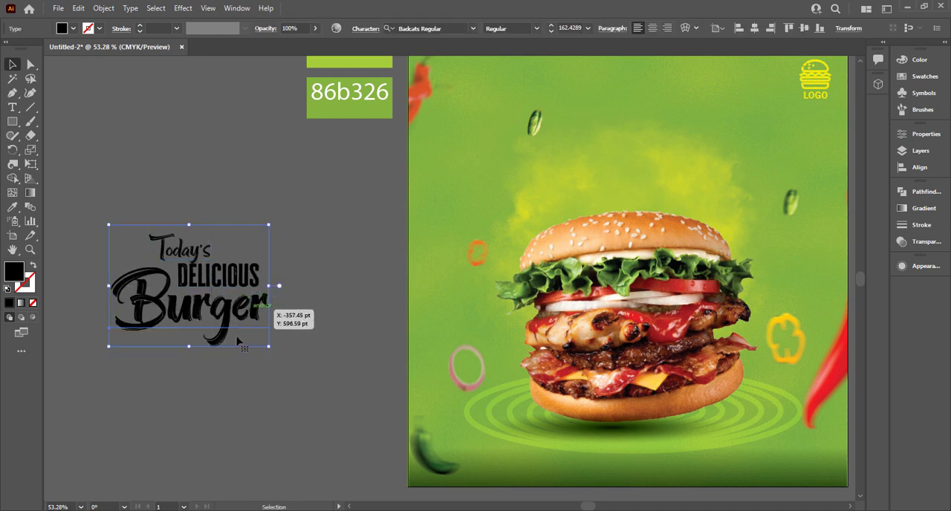
Change the fill of the Burger and Today's texts to white.
click(283, 284)
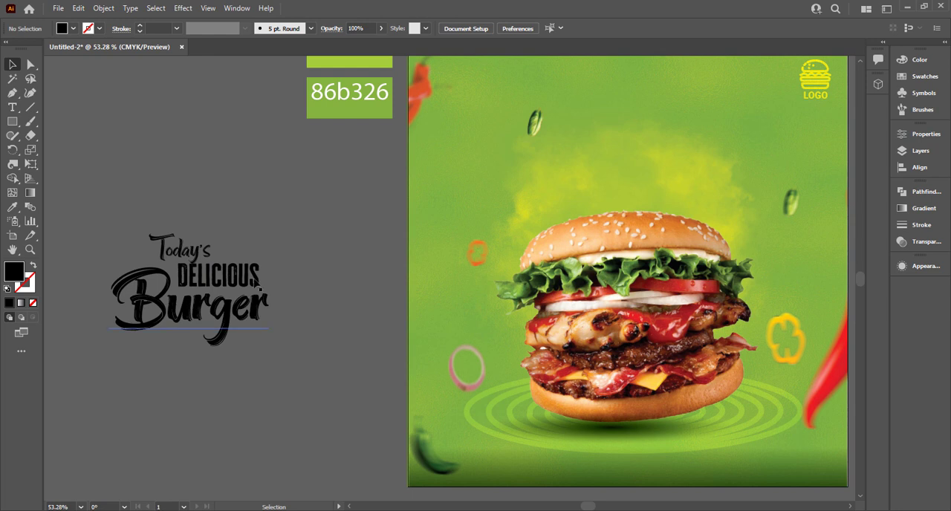
click(268, 312)
click(63, 30)
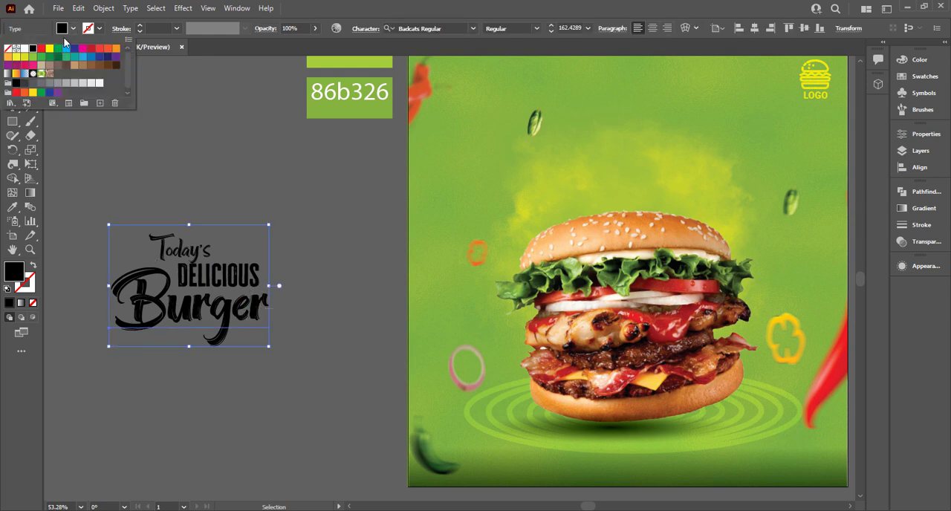
click(23, 51)
click(168, 131)
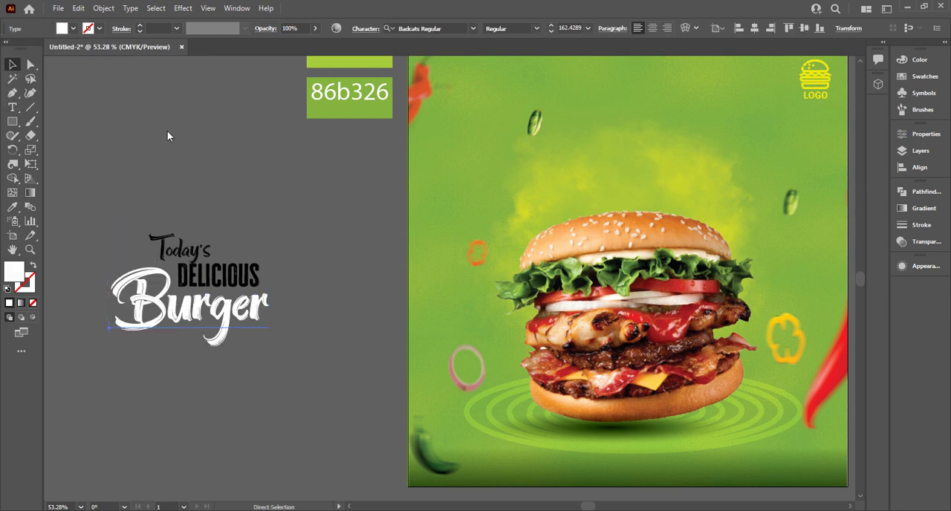
click(172, 246)
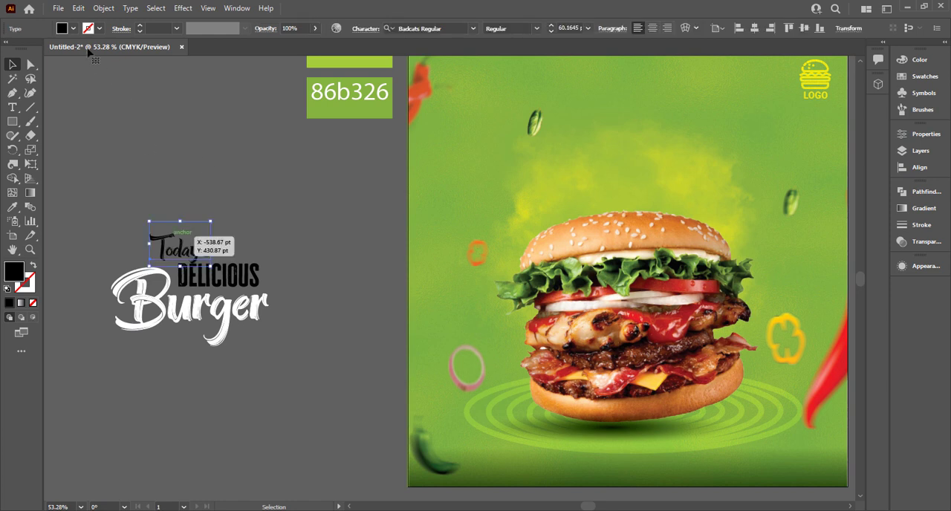
click(73, 29)
click(25, 50)
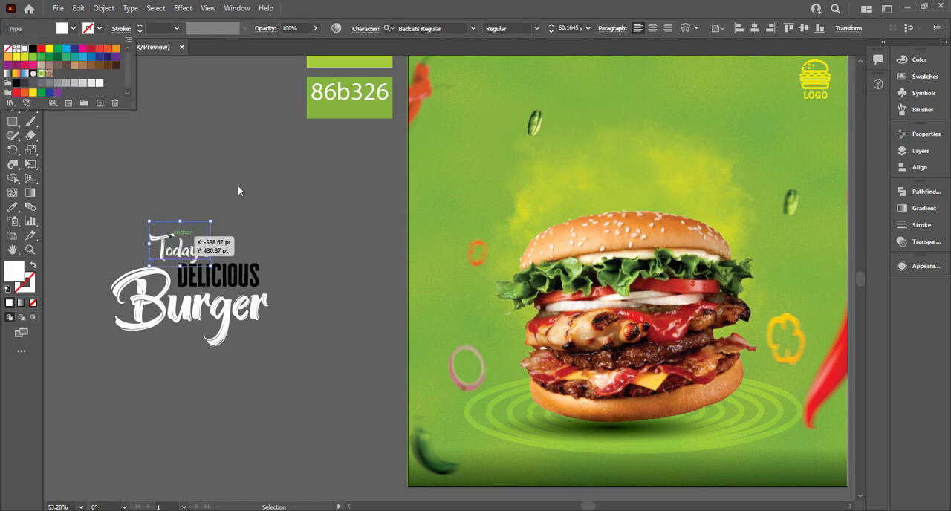
click(238, 187)
Fill the Delicious text with a dark, muted red.
click(250, 275)
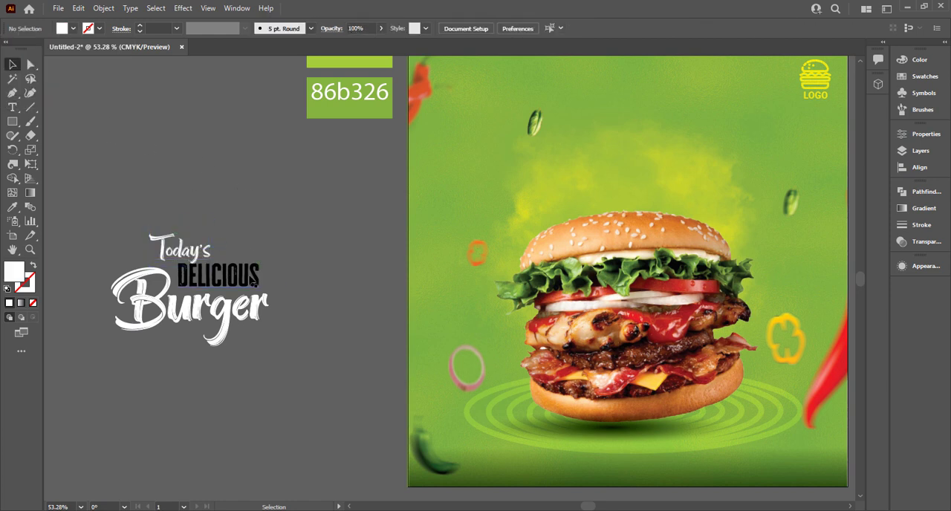
click(73, 28)
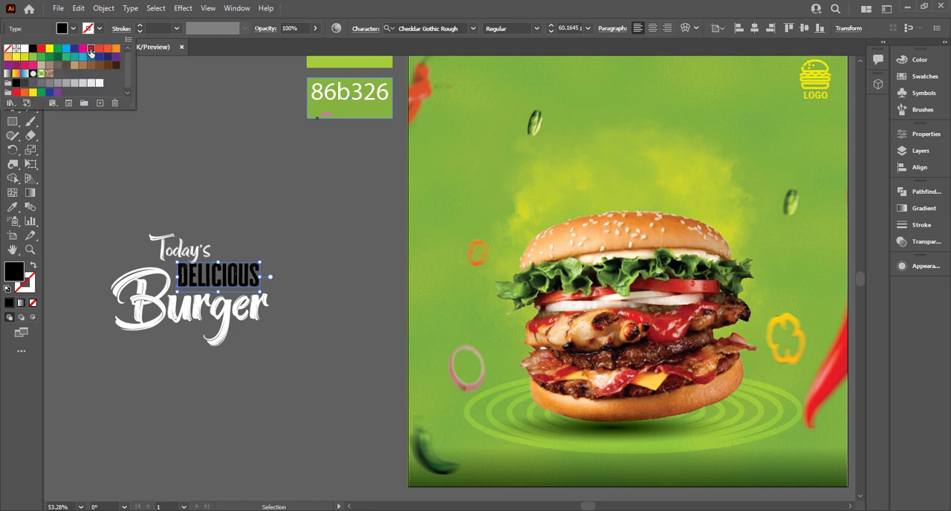
click(91, 49)
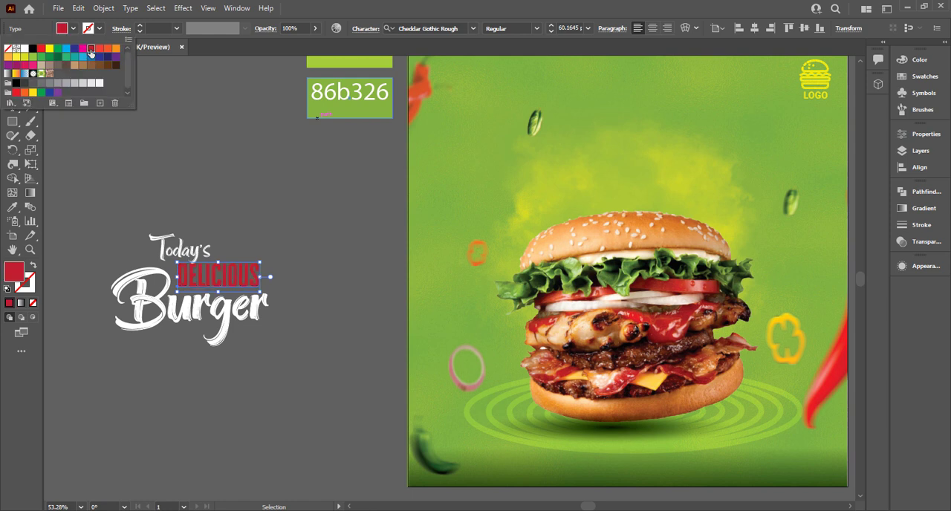
click(17, 67)
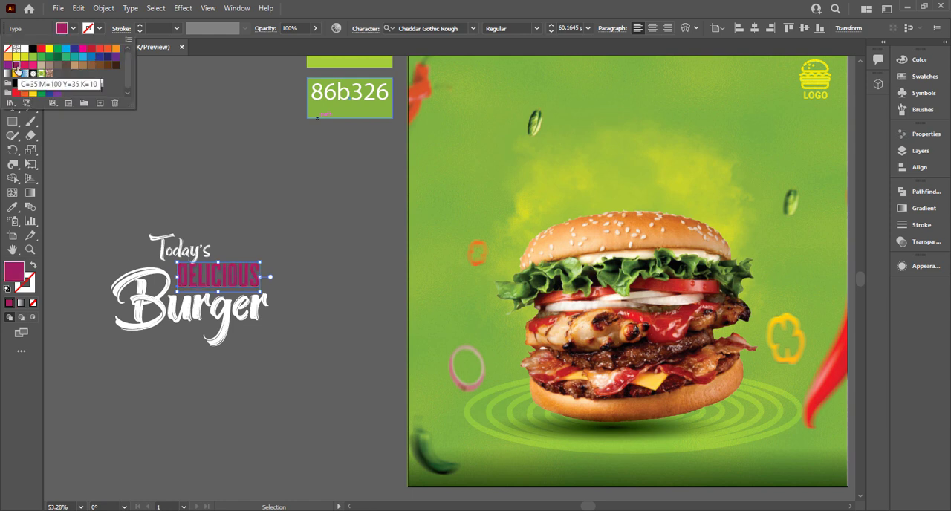
click(91, 49)
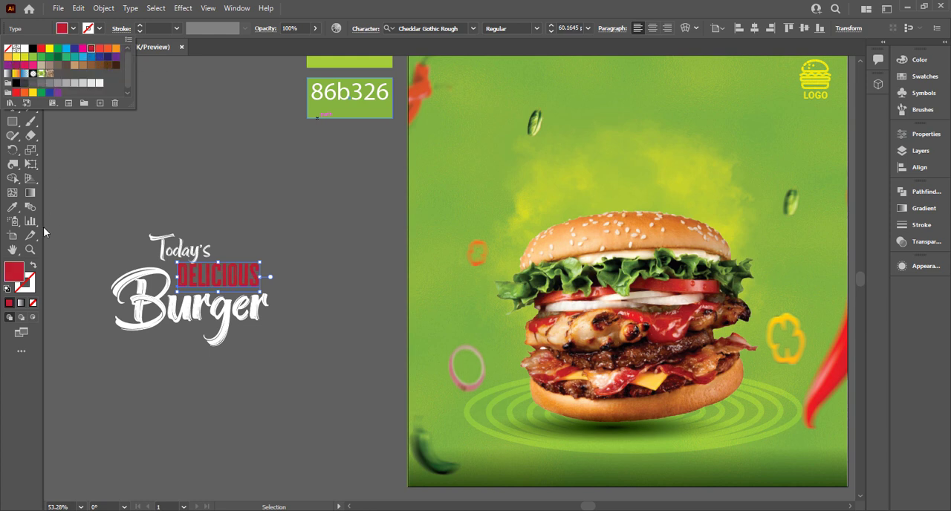
double_click(22, 275)
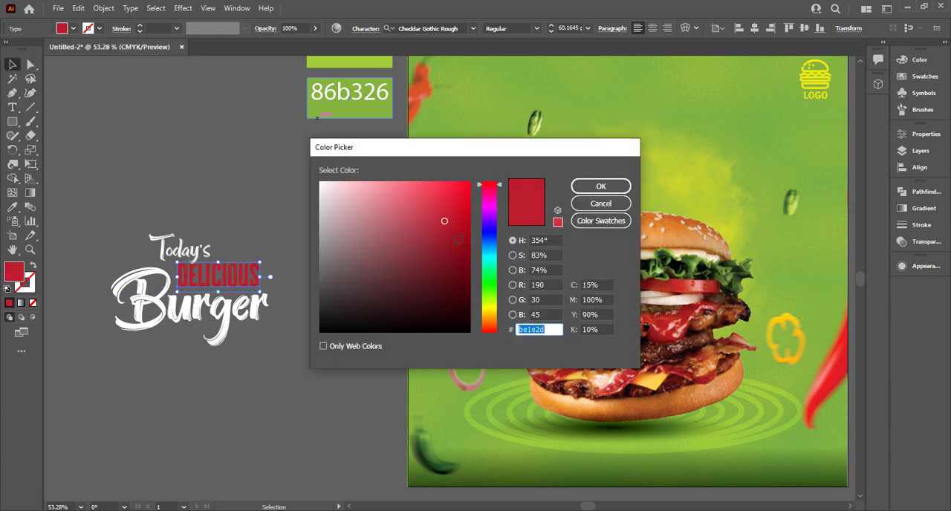
click(457, 249)
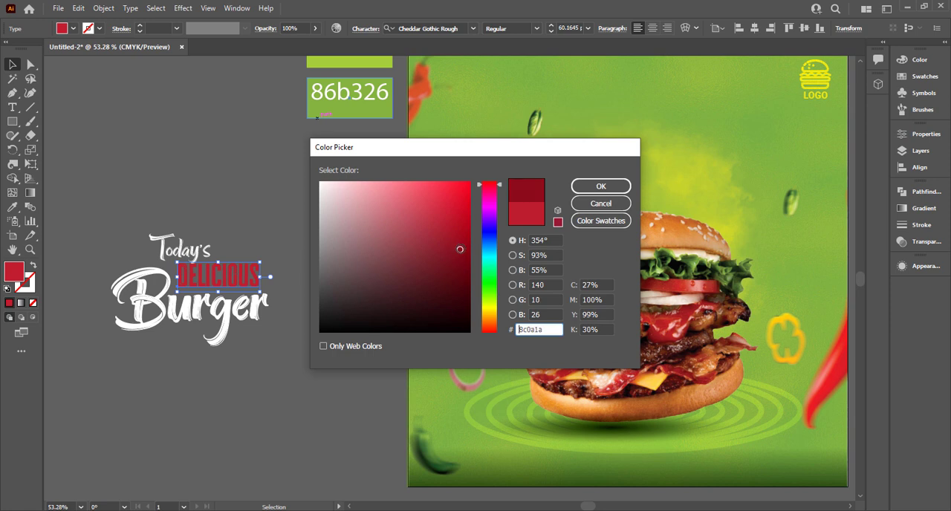
drag(457, 252, 448, 255)
click(601, 186)
click(131, 202)
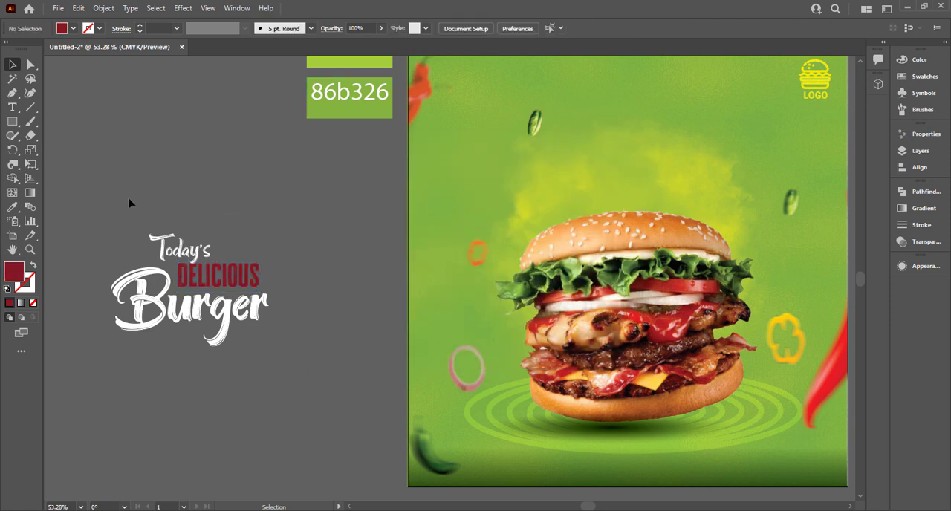
Place the three-part headline on the artboard above the burger and enlarge it until Delicious is about 67 pt.
drag(126, 210, 282, 407)
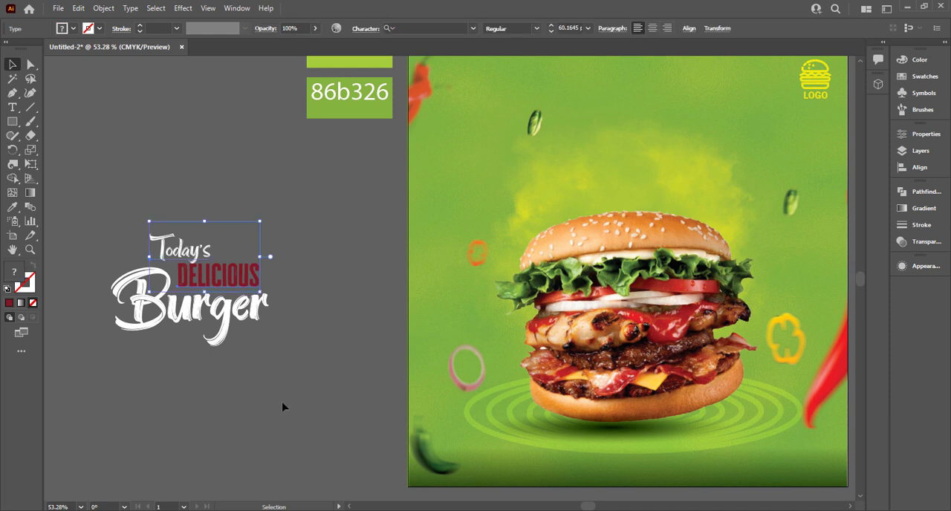
click(160, 189)
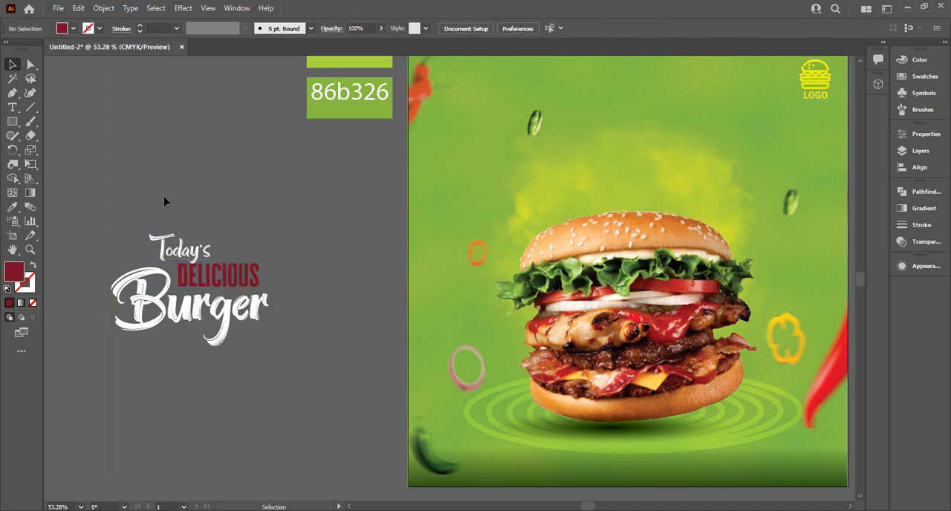
click(211, 326)
drag(234, 348, 659, 178)
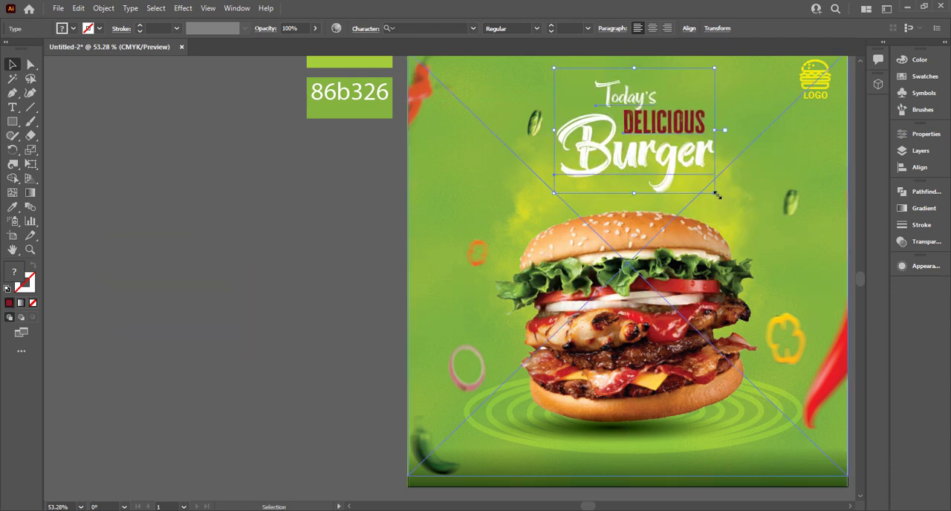
drag(717, 195, 743, 210)
drag(698, 148, 561, 183)
click(781, 191)
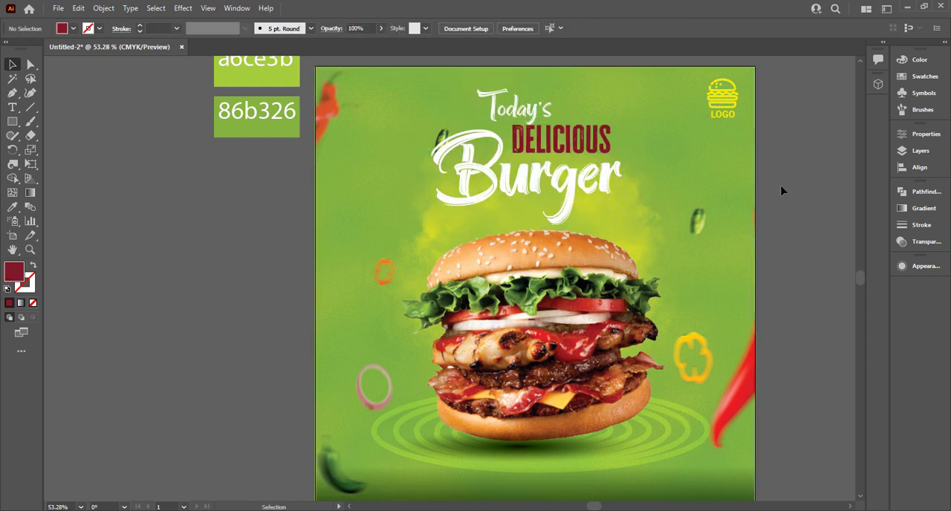
Lock the green background and the burger artwork in place.
click(723, 312)
key(ctrl+2)
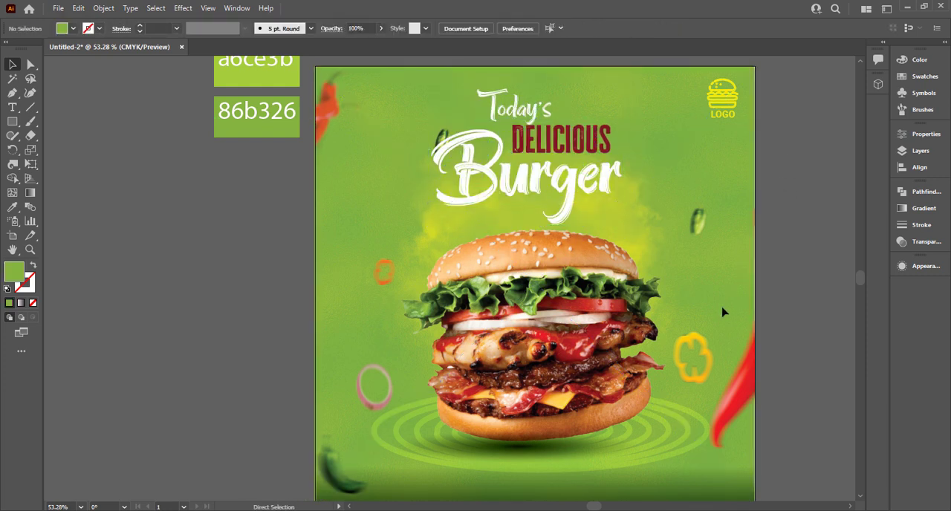
click(624, 297)
key(ctrl+2)
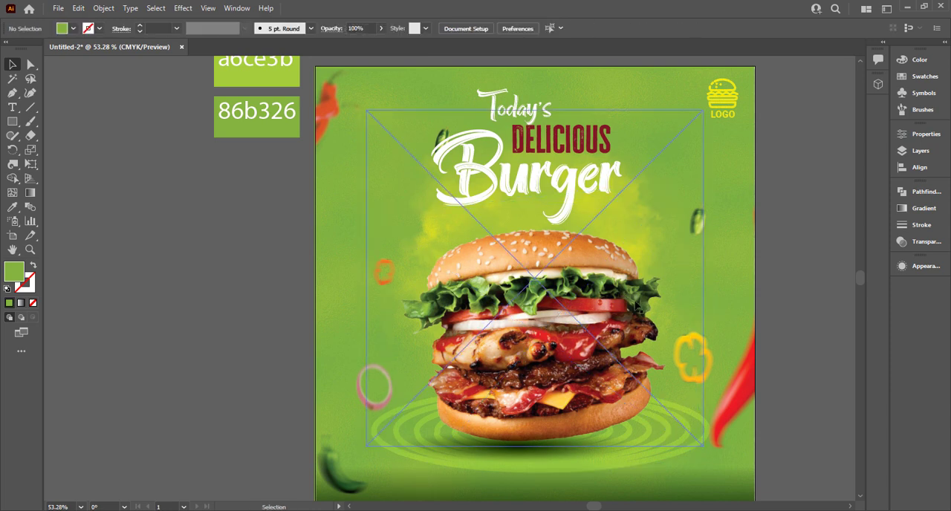
click(511, 269)
key(ctrl+2)
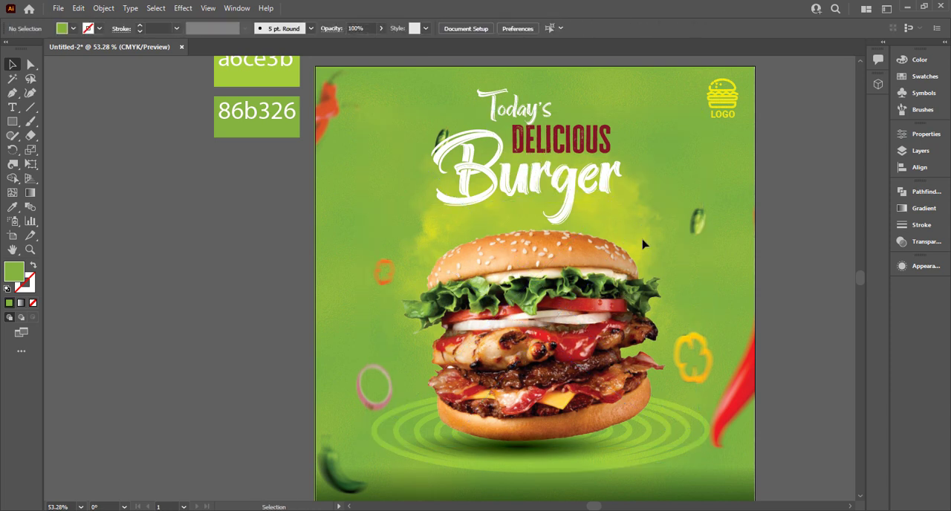
Tilt the whole headline slightly counterclockwise and center it above the burger.
drag(513, 142, 616, 214)
key(ctrl+z)
key(ctrl+a)
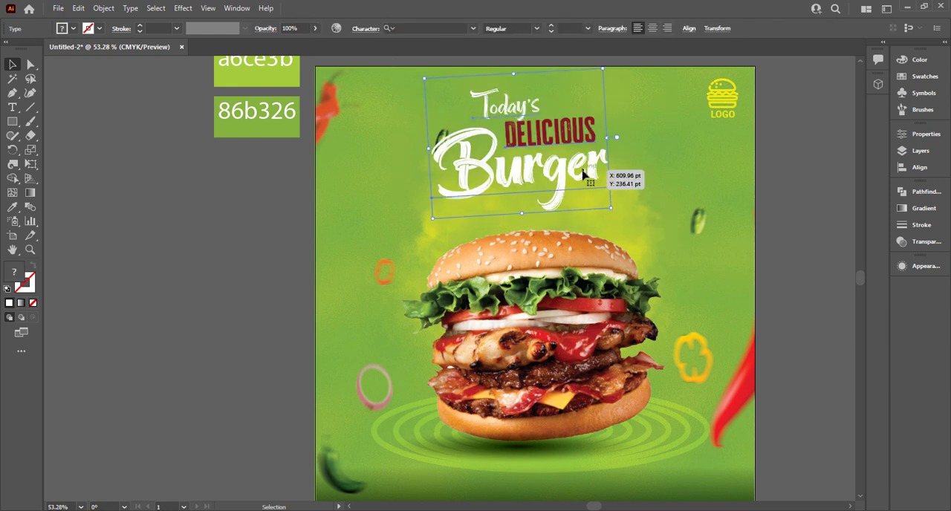
click(185, 8)
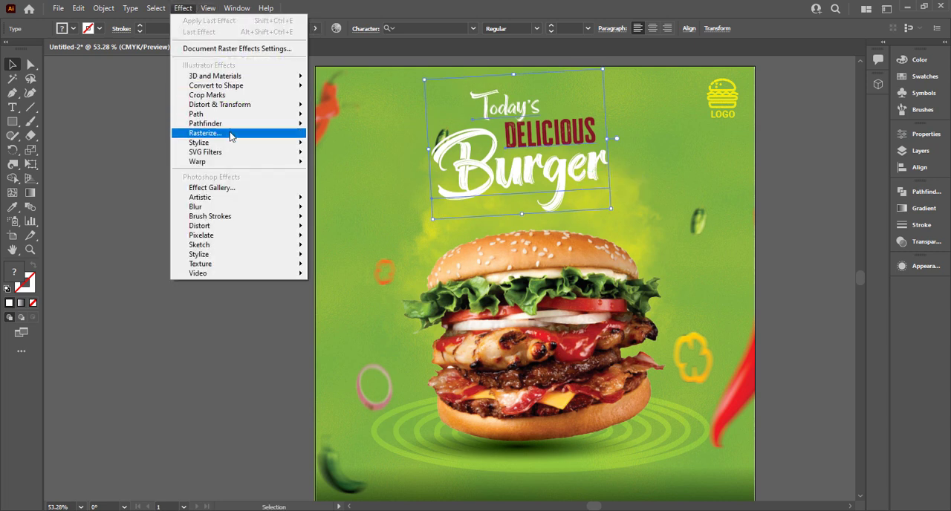
mouse_move(232, 141)
click(342, 142)
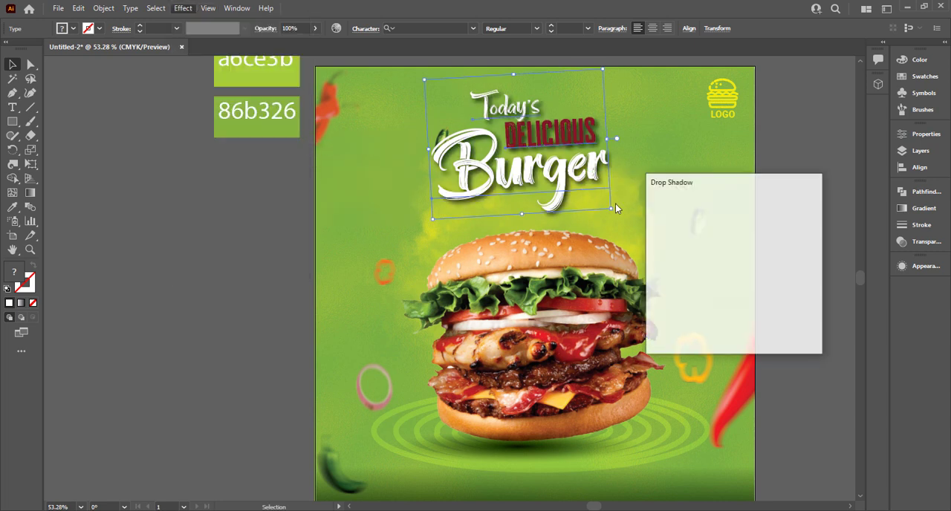
click(723, 248)
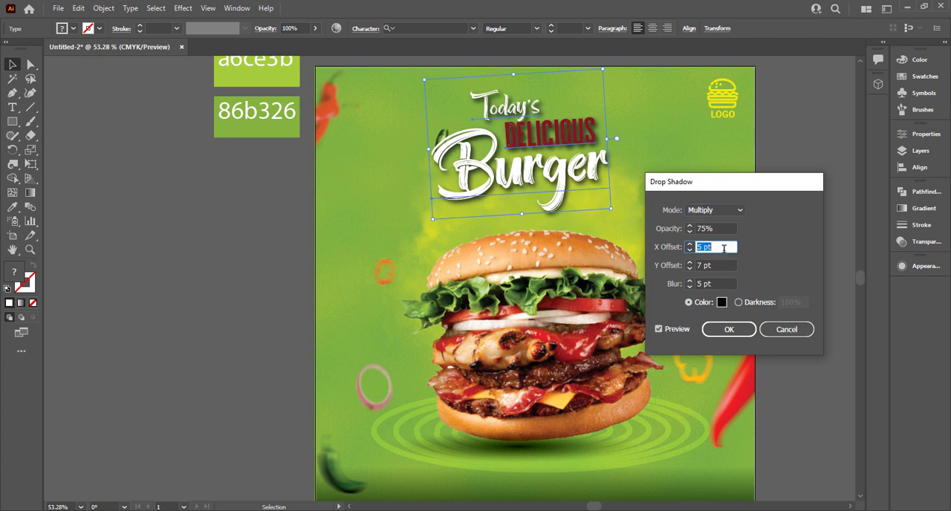
click(723, 265)
key(Down)
key(Down)
key(Down)
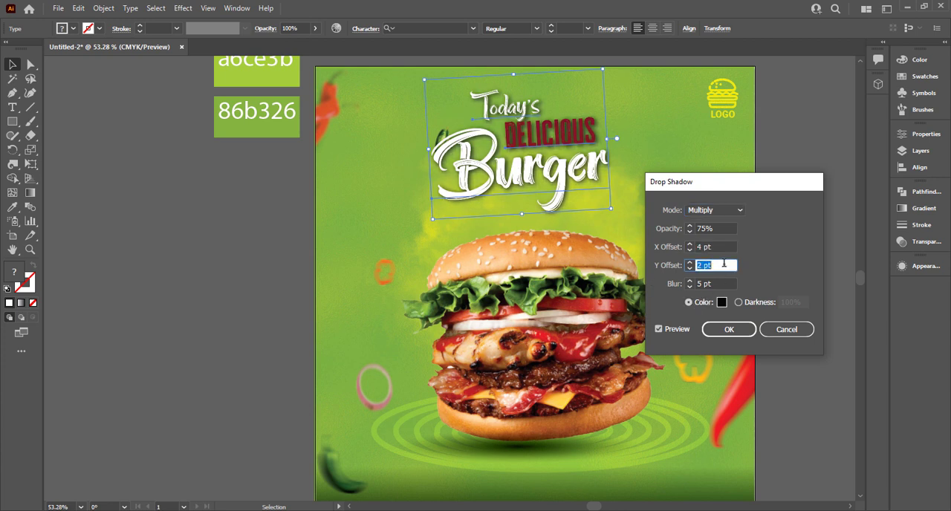
click(722, 247)
key(Down)
key(Down)
key(Down)
key(Down)
key(Down)
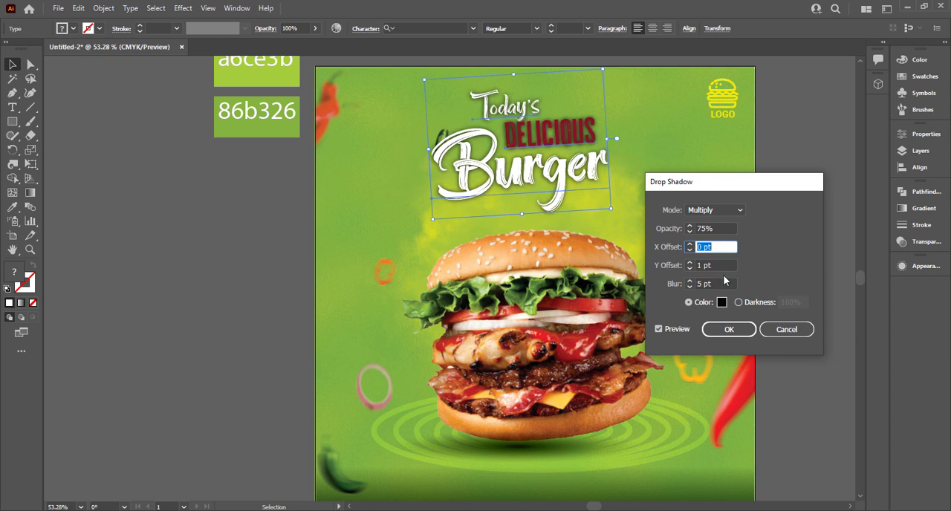
click(776, 329)
click(711, 272)
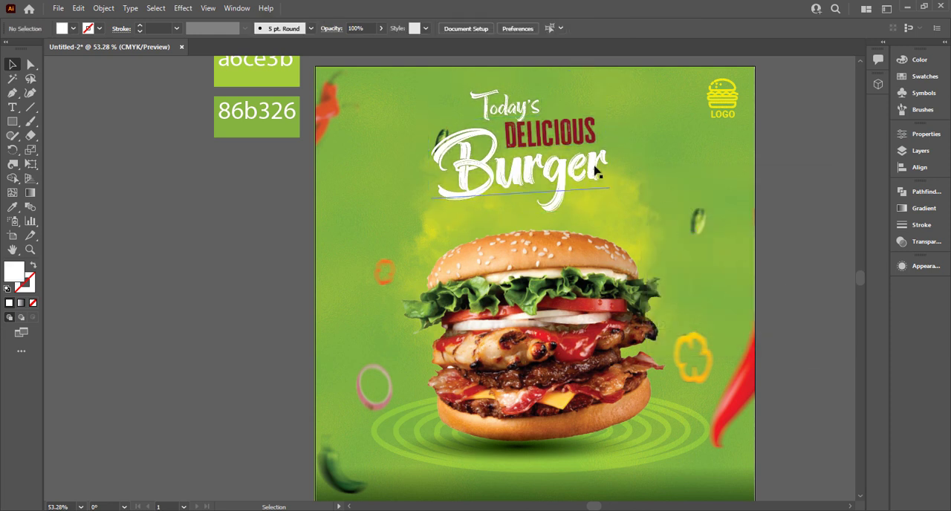
Change the fill of the Delicious text to the brighter red #991128.
click(579, 137)
click(576, 139)
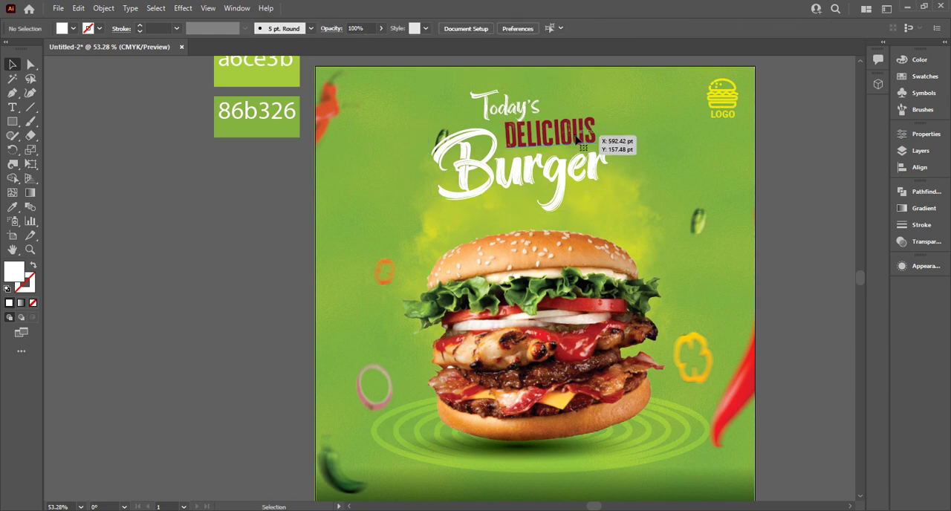
double_click(15, 270)
click(450, 245)
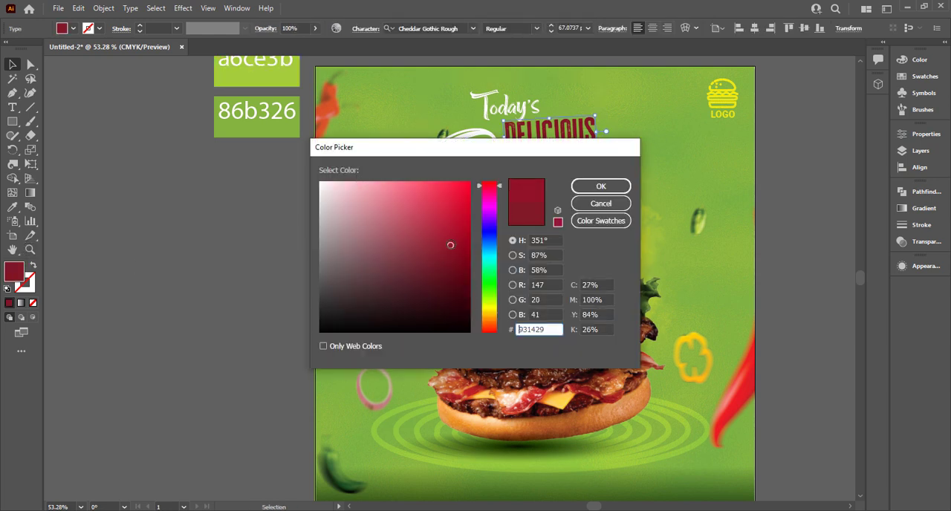
click(601, 186)
click(790, 180)
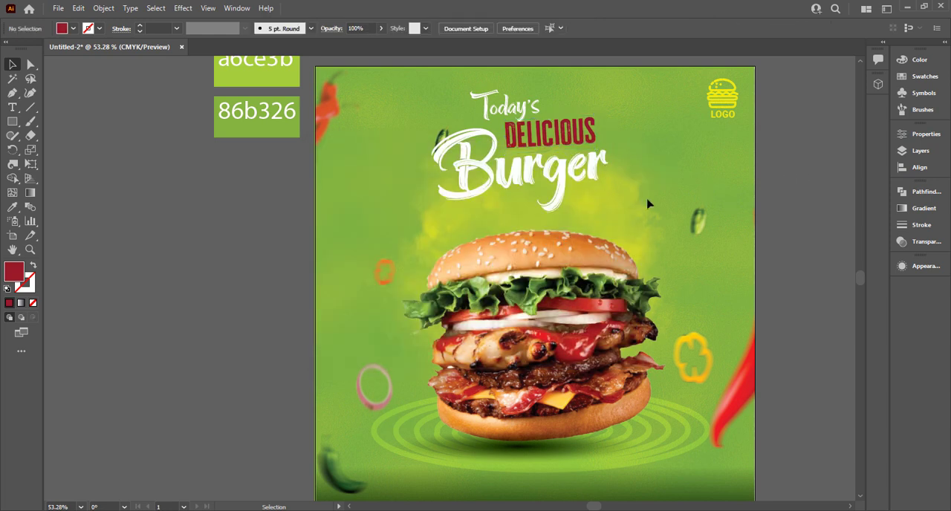
Draw an arc with the Arc tool and rotate it clockwise to curve just above the right side of the top bun.
click(13, 122)
click(30, 107)
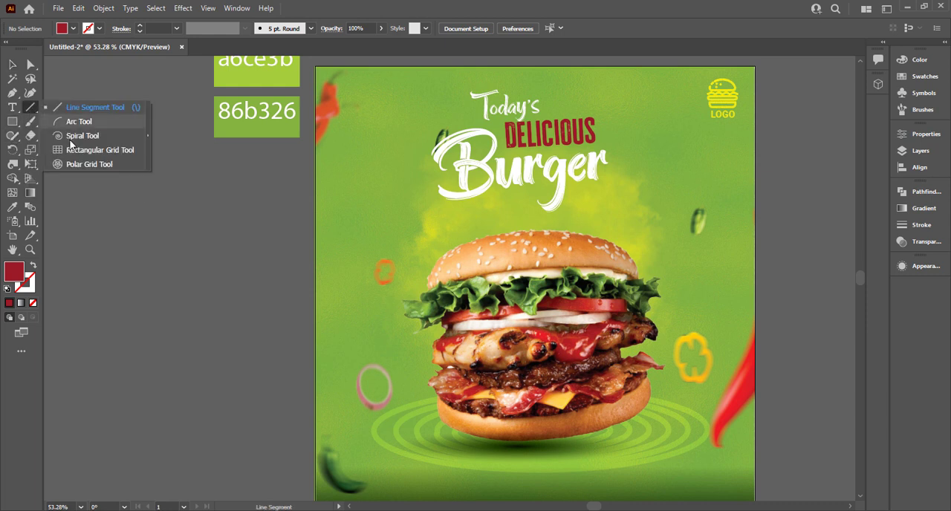
click(71, 122)
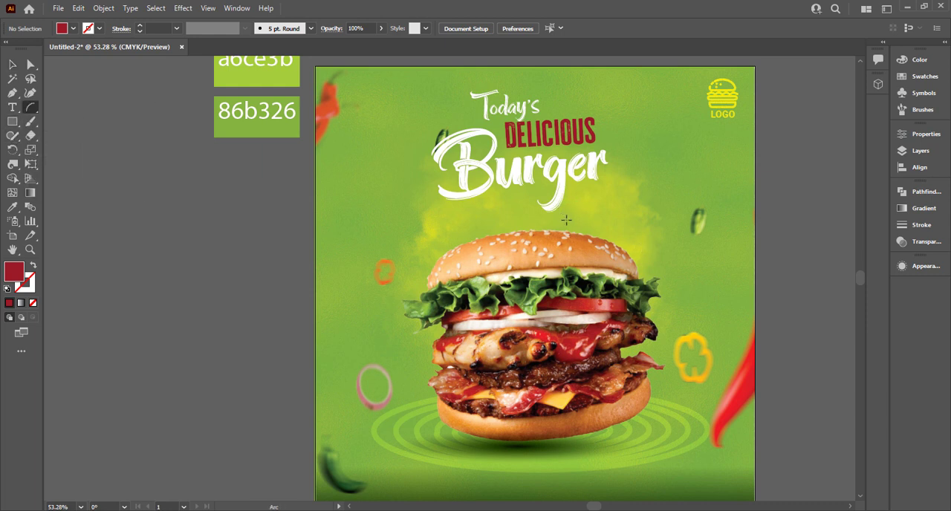
drag(566, 220, 650, 183)
key(v)
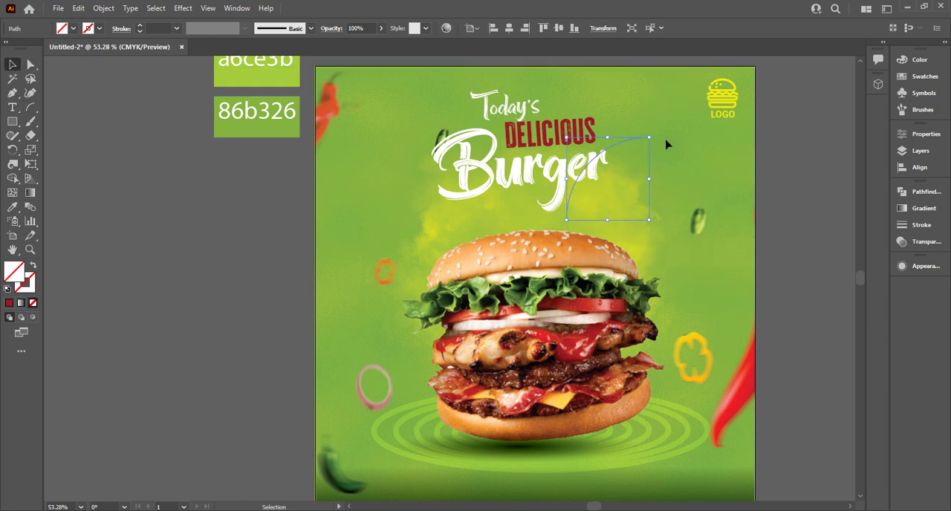
drag(652, 134, 643, 240)
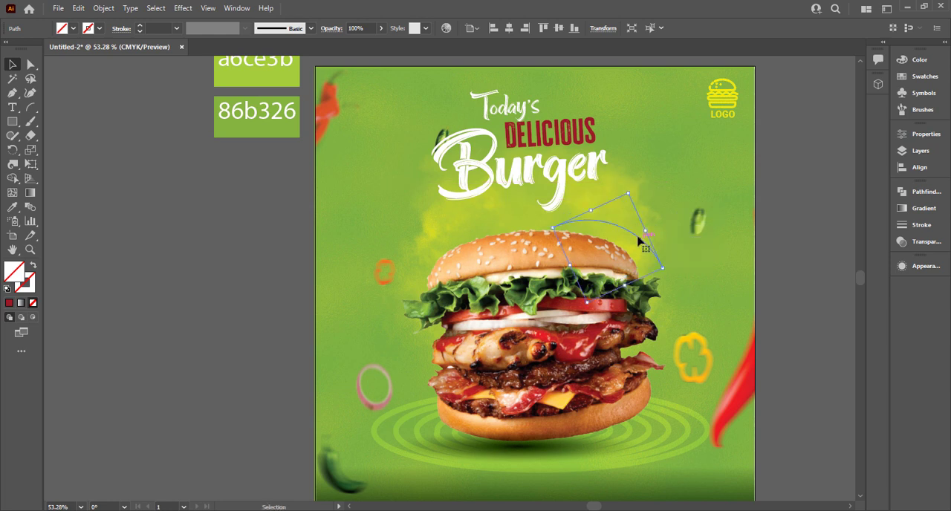
drag(669, 269, 661, 279)
Give the arc above the bun a white 1 pt stroke.
click(95, 31)
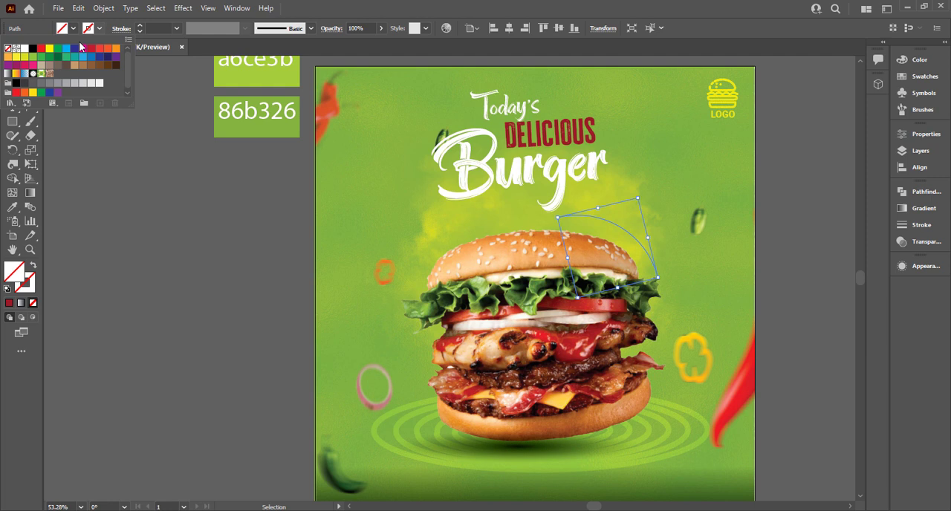
click(24, 49)
click(178, 263)
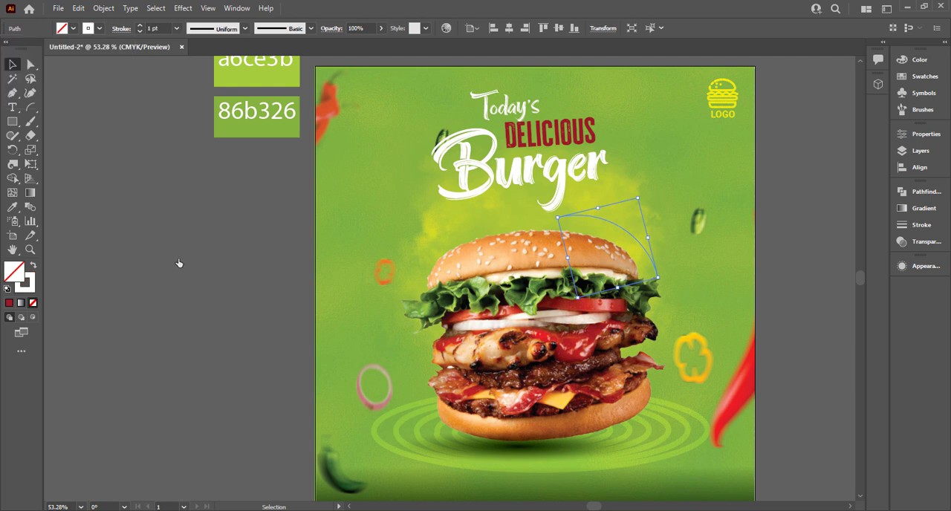
click(646, 217)
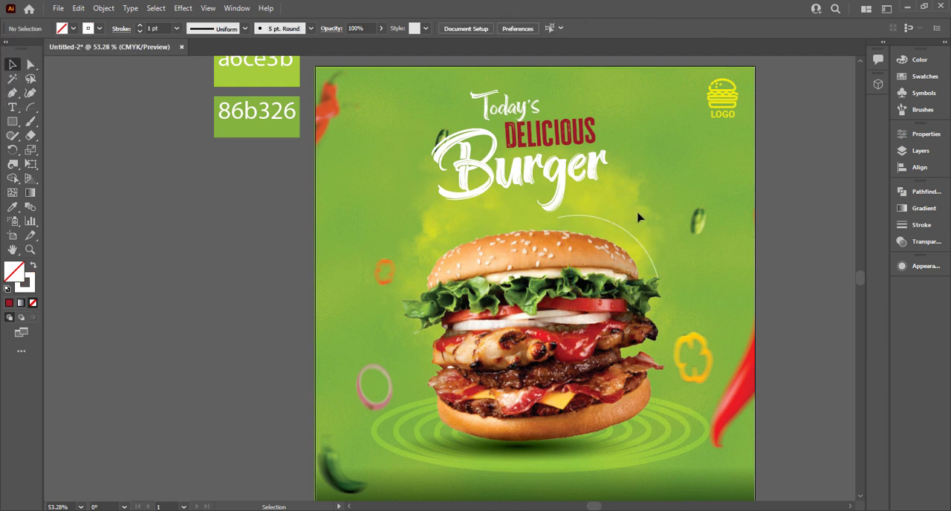
Add the text "This Weakend Only" along the arc above the right side of the top bun.
key(t)
click(563, 216)
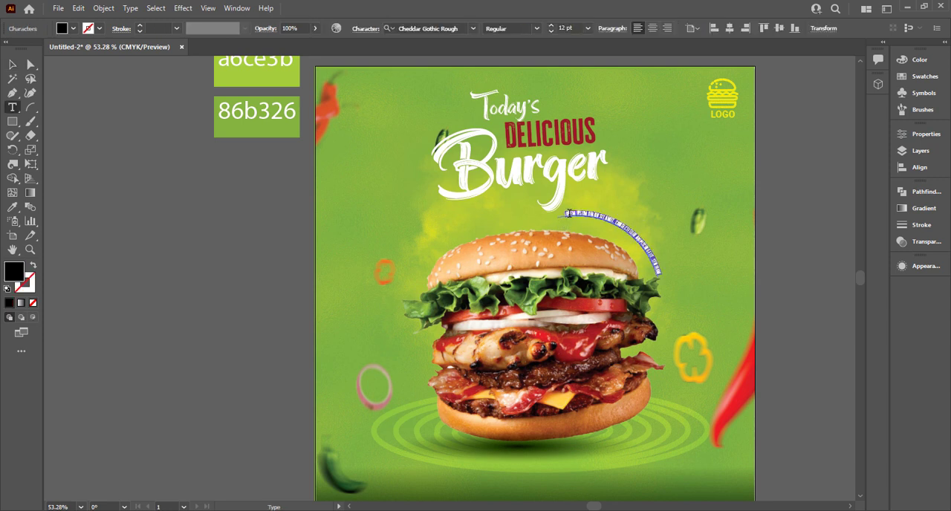
key(BackSpace)
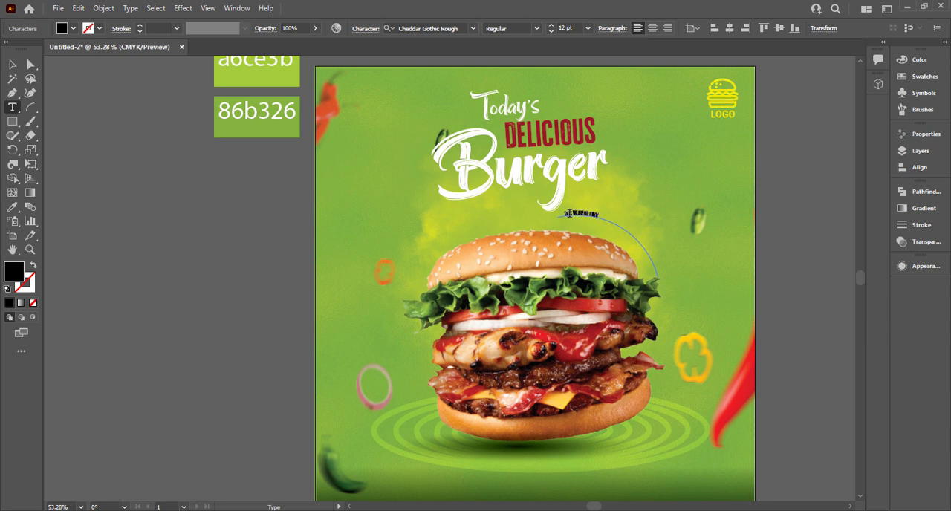
click(14, 66)
Match the curved text to the white brush-script style of the Burger headline and set its size to 36 pt.
scroll(540, 223, up, 5)
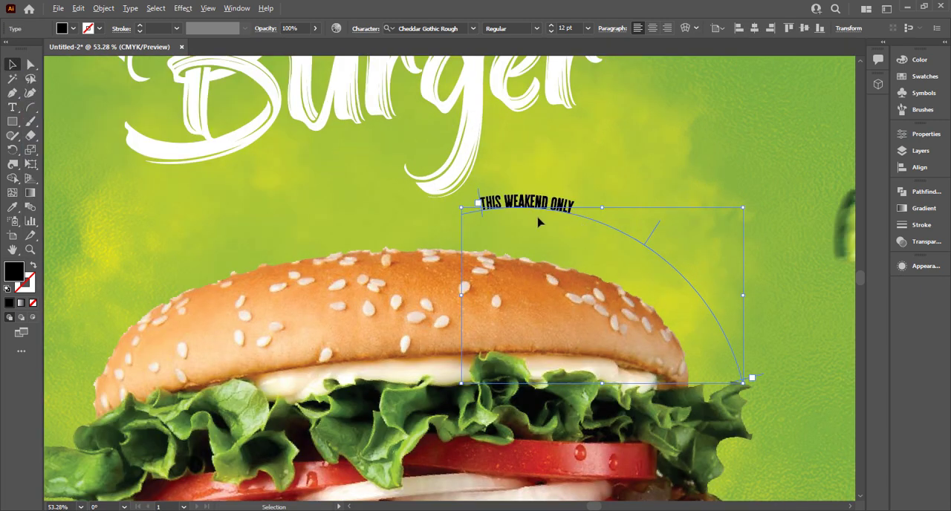
key(i)
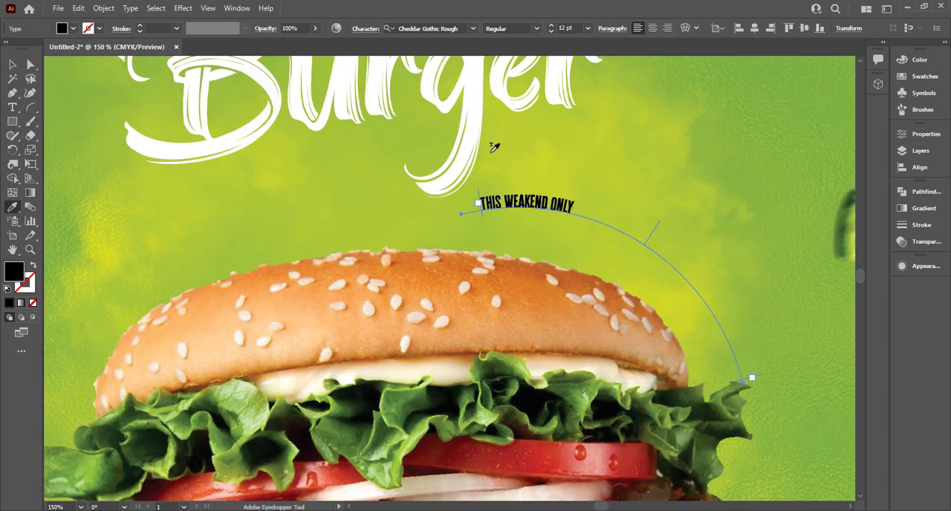
click(472, 131)
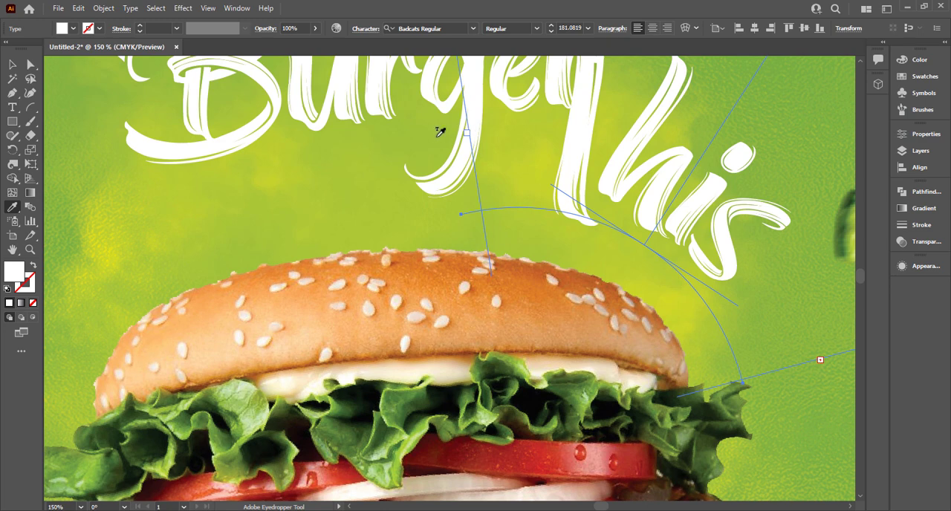
click(12, 65)
click(561, 28)
scroll(562, 28, down, 5)
scroll(561, 28, down, 20)
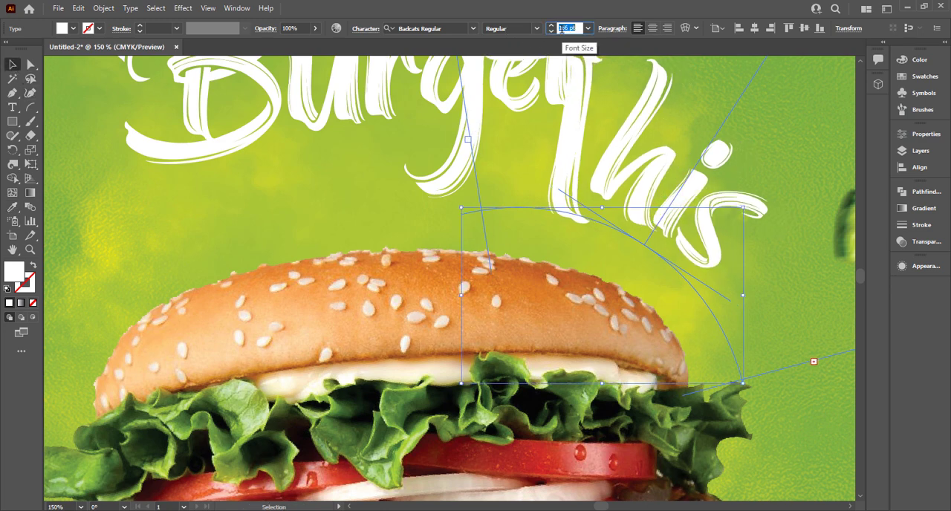
click(587, 29)
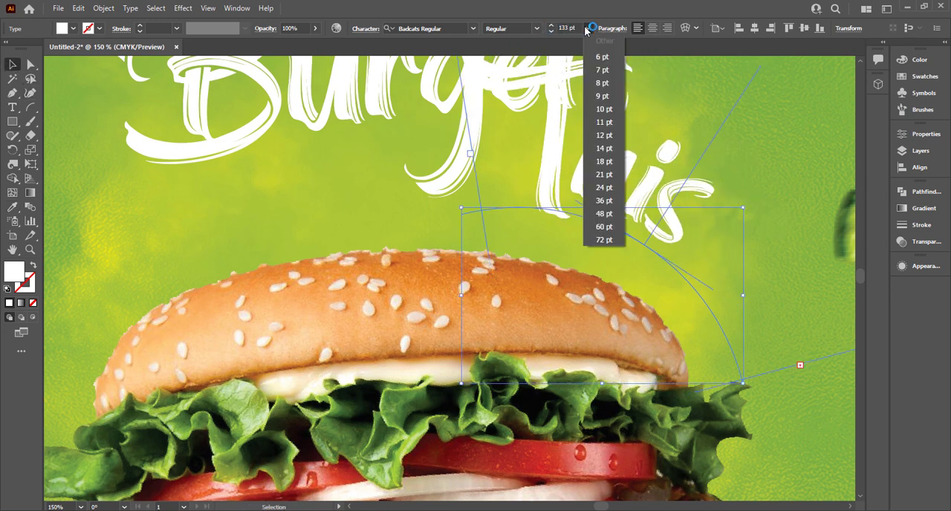
click(613, 200)
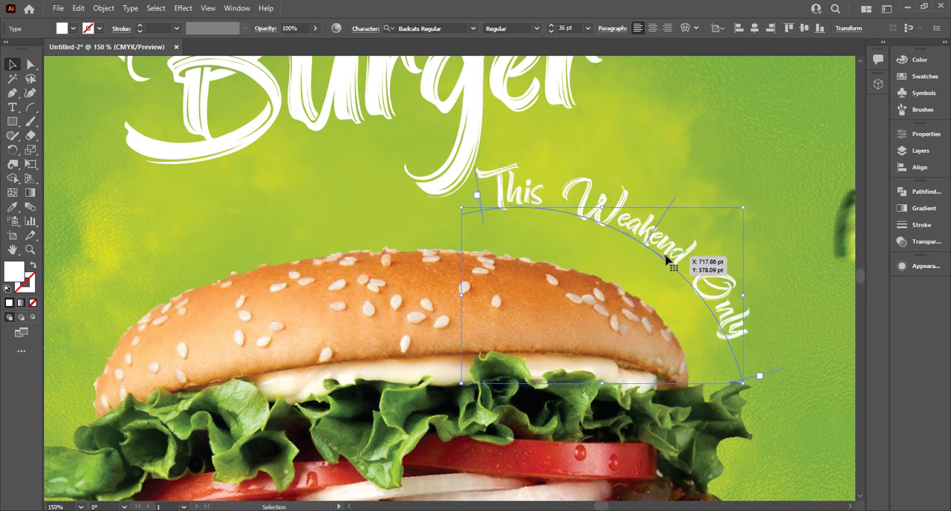
Move the curved This Weakend Only text slightly down, closer to the top bun.
click(720, 176)
click(662, 240)
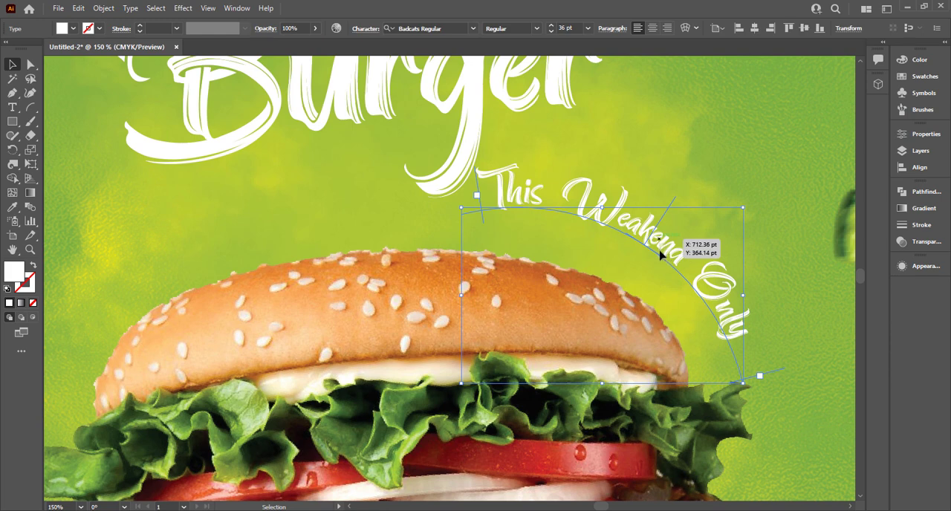
drag(660, 248, 658, 261)
key(ctrl+0)
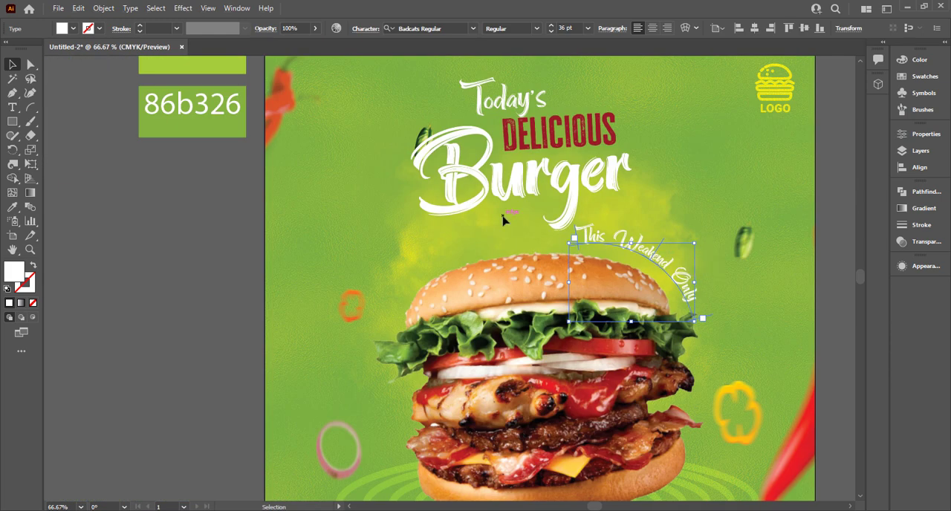
Draw a small rectangle beside the artboard, filled with the red of the Delicious text, as a color sample.
click(587, 132)
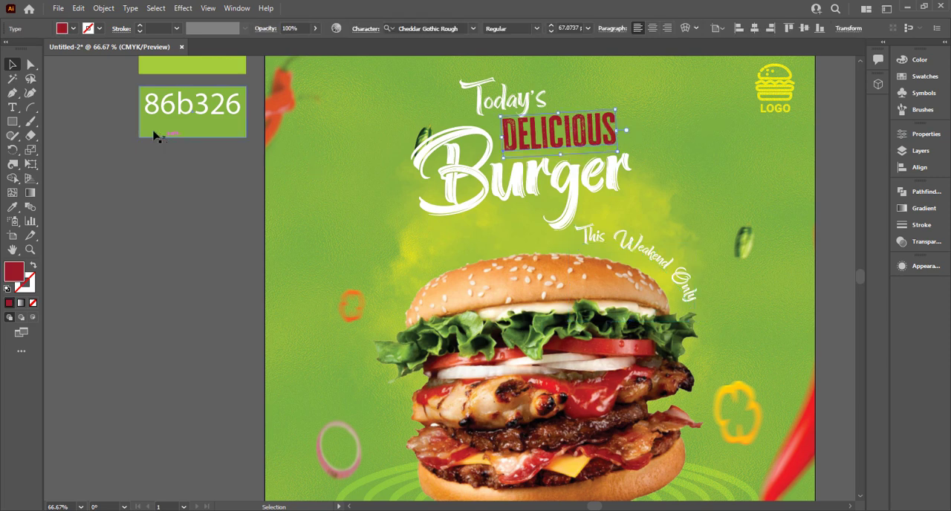
click(12, 121)
drag(144, 194, 207, 223)
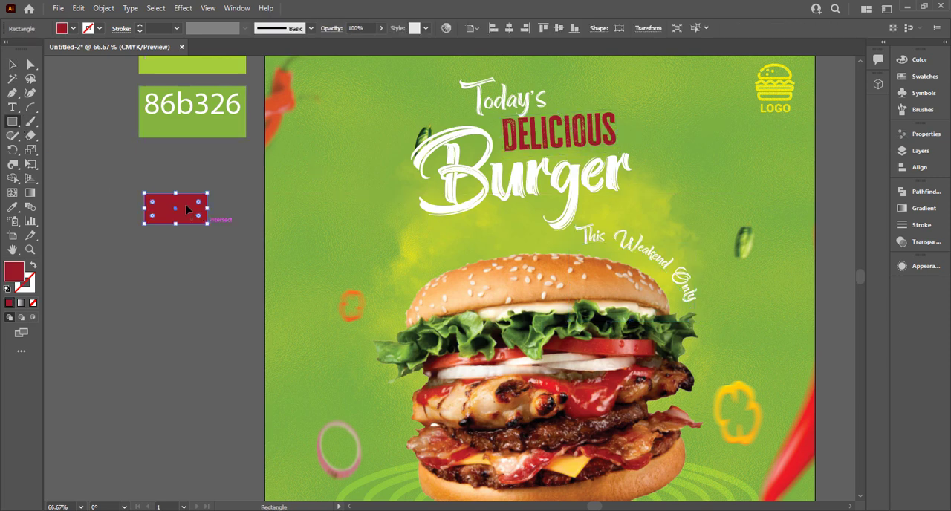
click(12, 65)
Recolor the curved text with the sample rectangle's red using the Eyedropper, and delete the rectangle.
click(654, 254)
key(i)
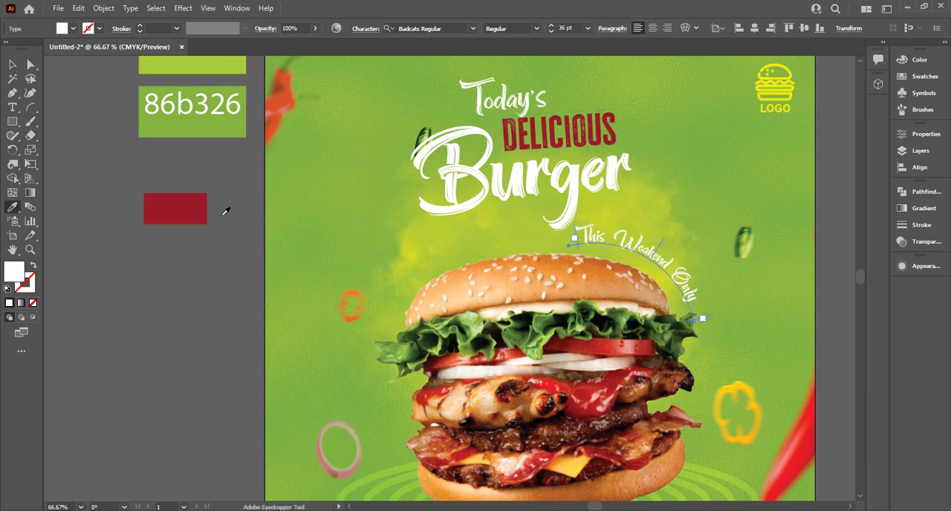
click(175, 209)
click(12, 64)
click(201, 217)
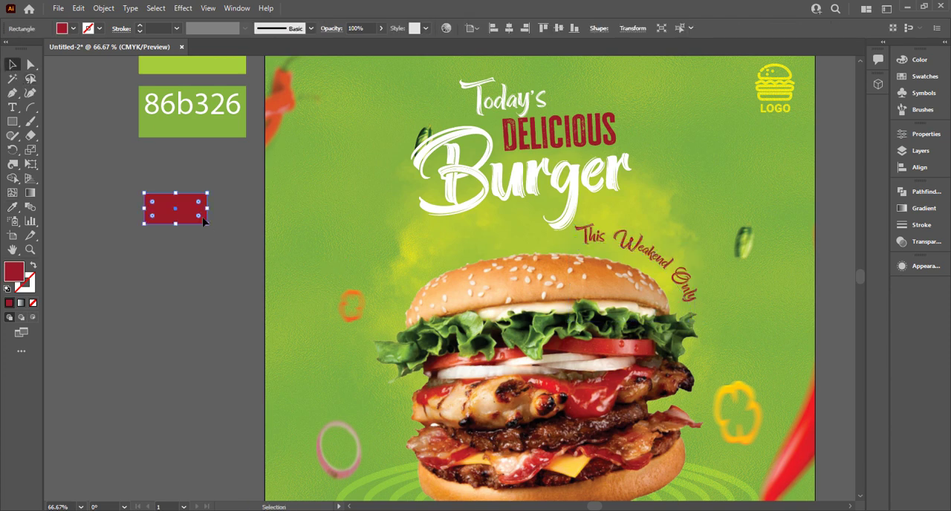
key(Delete)
Draw a red circle about 18 pt wide beside the artboard and duplicate it into an evenly spaced row of four.
scroll(667, 212, down, 1)
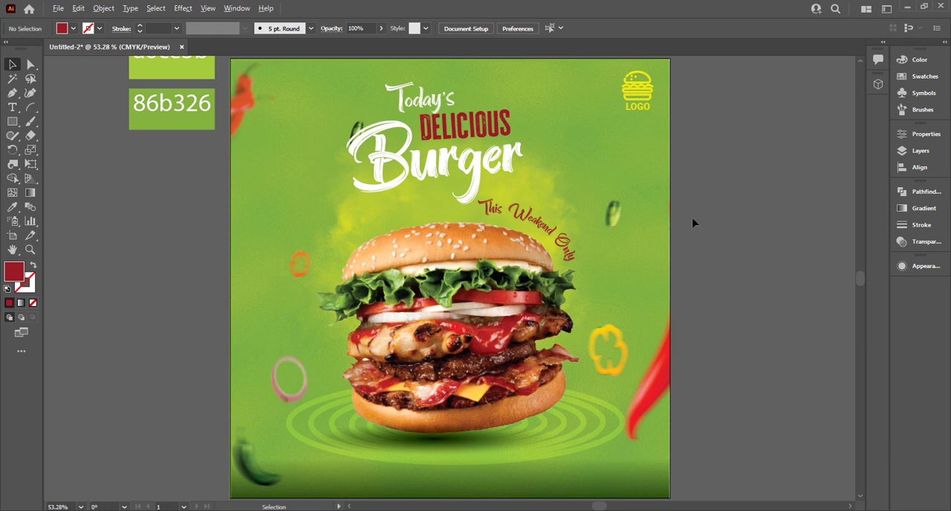
scroll(692, 221, down, 2)
drag(696, 193, 612, 220)
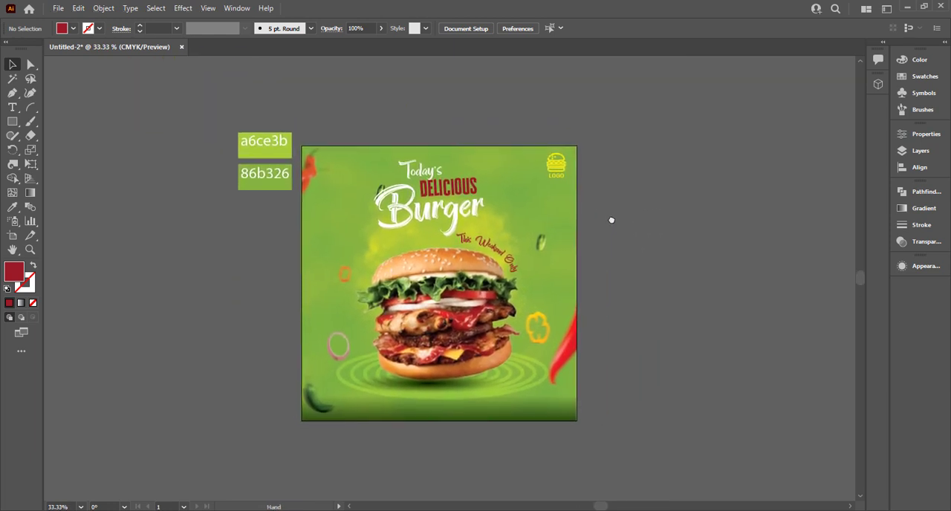
drag(12, 121, 46, 150)
scroll(200, 220, up, 5)
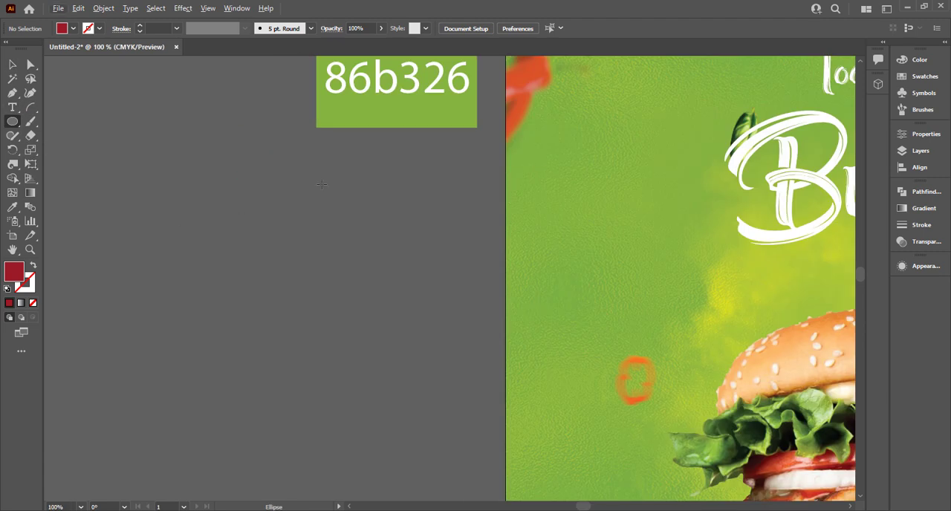
drag(315, 182, 360, 188)
click(12, 64)
click(331, 182)
key(ctrl+d)
Repeat the row of dots downward to form a grid of six rows and fill all the dots white.
key(ctrl+d)
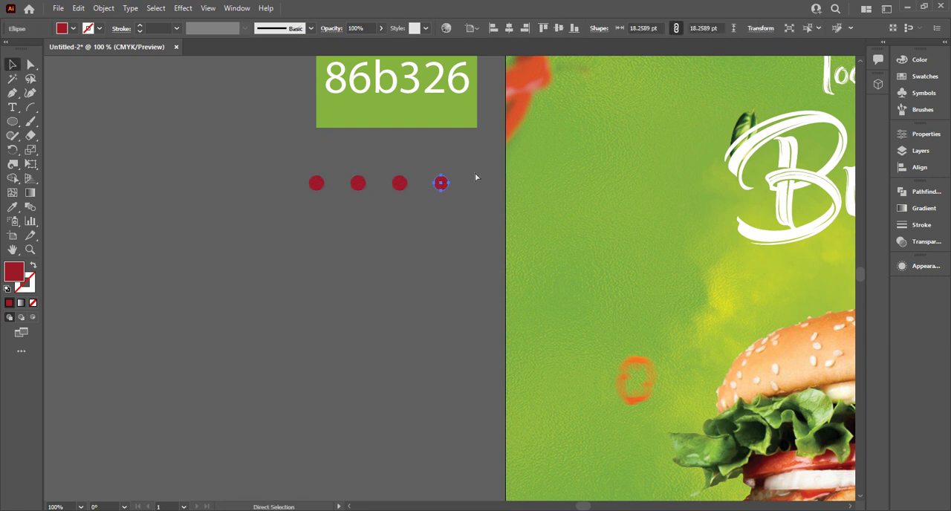
drag(475, 173, 357, 221)
key(ctrl+d)
key(ctrl+d)
key(ctrl+d)
key(ctrl+d)
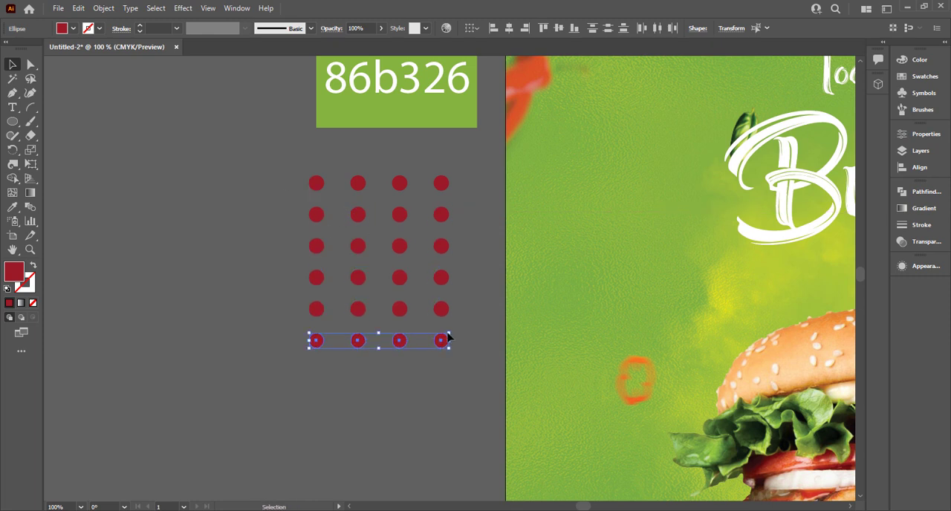
key(ctrl+a)
click(62, 28)
click(25, 48)
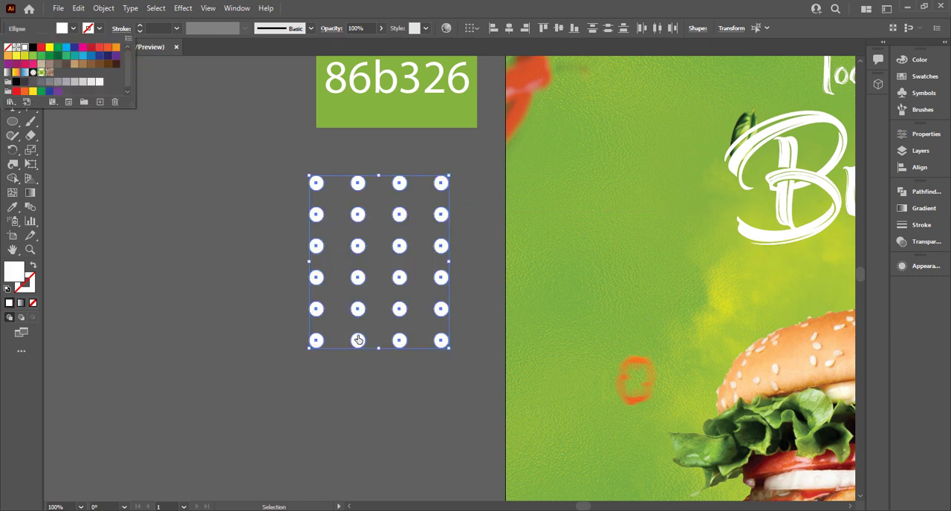
Scale down and group the dot grid, and place it on the artboard left of the Burger headline.
click(450, 349)
drag(446, 344, 622, 300)
key(ctrl+g)
key(ctrl+0)
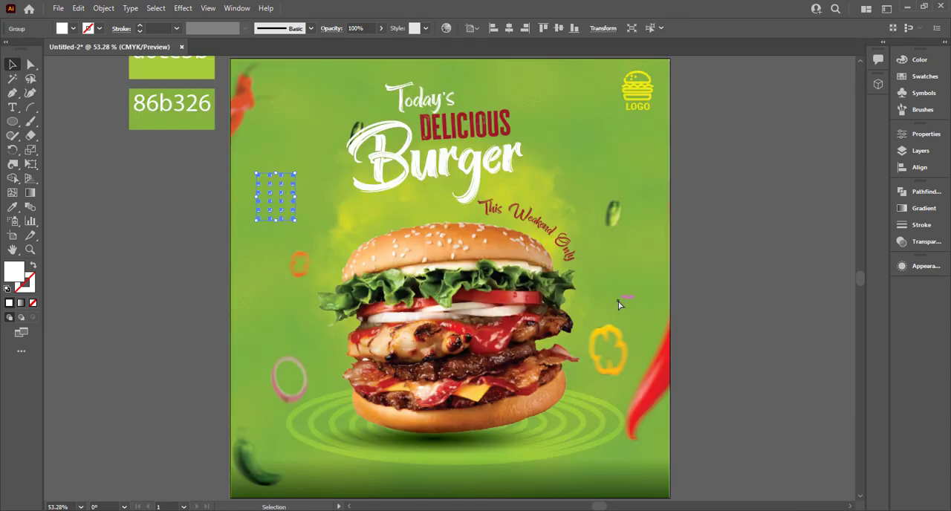
drag(274, 209, 287, 220)
Change the blend mode of the dot grid so it tints yellow against the green background.
click(928, 245)
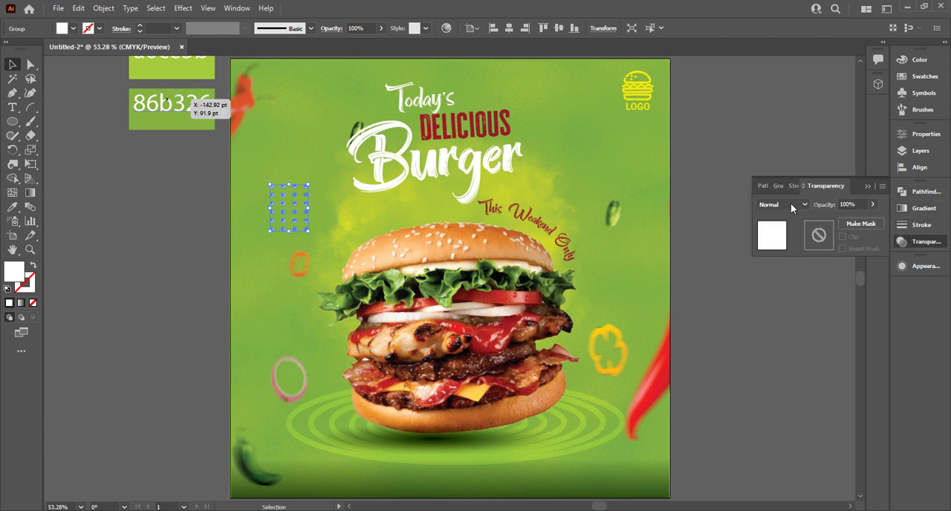
click(794, 207)
click(780, 317)
click(123, 280)
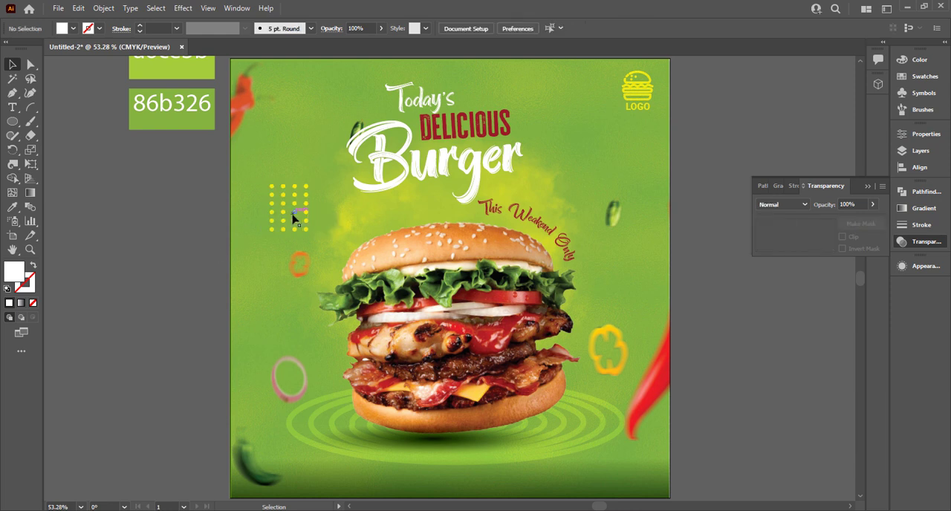
Shrink the dot grid slightly and place a copy of it beside the lower right of the burger.
click(308, 233)
drag(307, 233, 591, 402)
click(235, 225)
click(509, 401)
scroll(510, 405, up, 1)
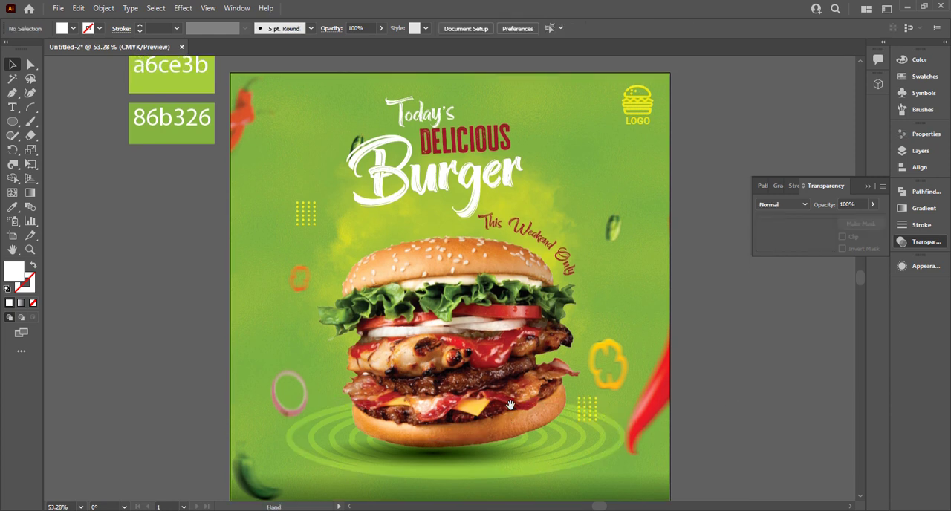
Draw a white rectangle with fully rounded ends at the artboard's lower left as a button shape.
scroll(532, 422, down, 2)
scroll(677, 329, down, 1)
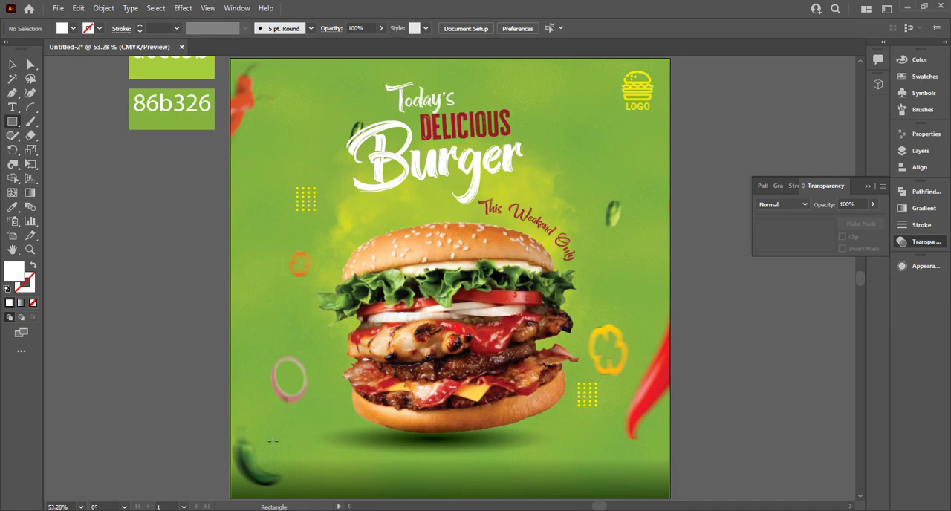
mouse_move(272, 441)
mouse_down()
mouse_move(319, 465)
mouse_move(370, 466)
mouse_move(293, 460)
mouse_up()
click(12, 65)
click(320, 495)
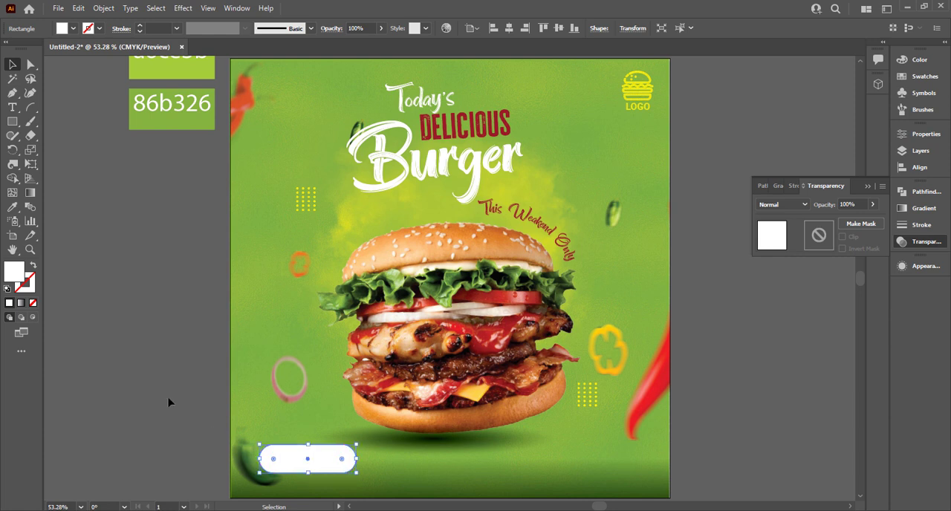
click(169, 401)
Add the text "Order Now" in Roboto Bold 36 pt beside the artboard.
click(12, 107)
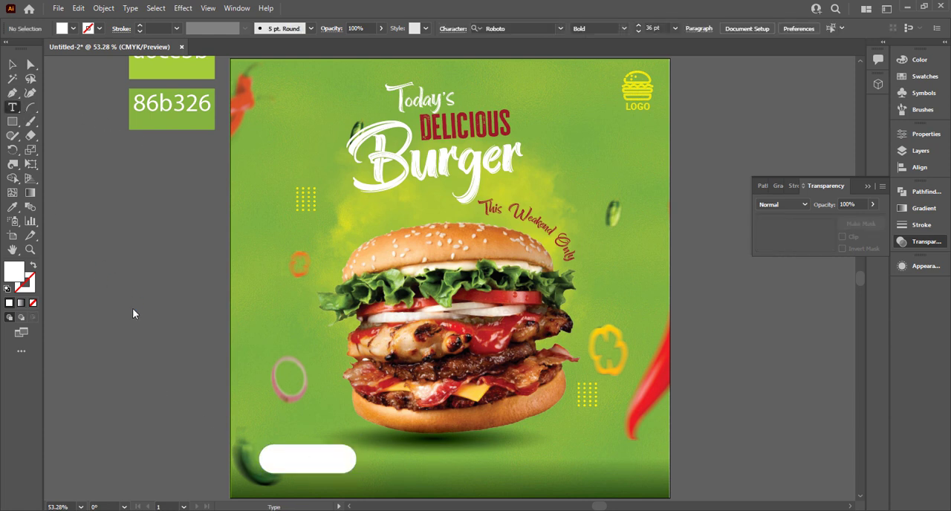
click(125, 301)
text(0r)
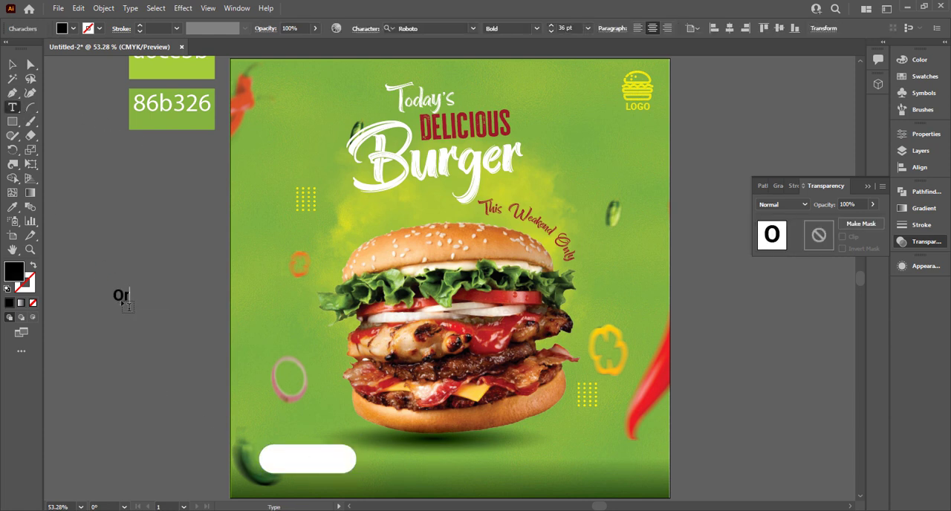
text(der Now)
click(12, 64)
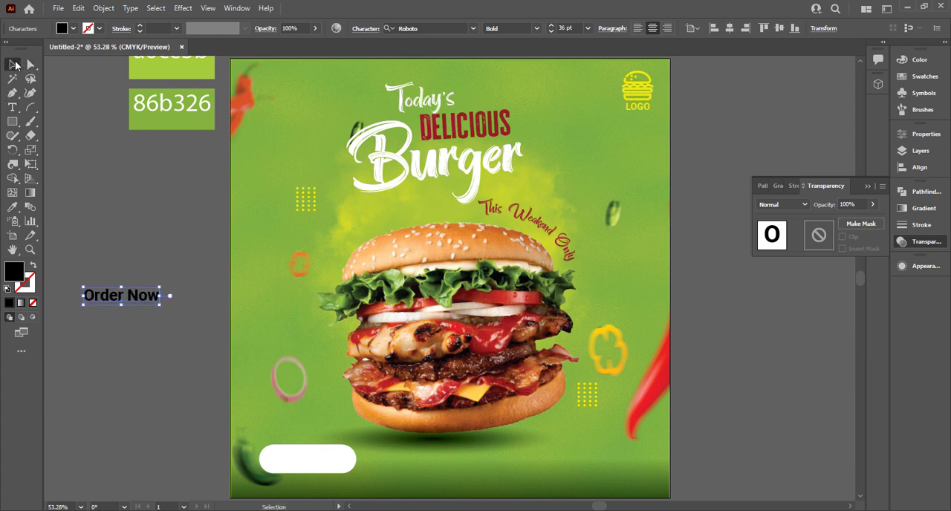
Copy the Order Now text onto the button and the artboard's lower right, replacing the latter with "Contact" above the phone number.
click(90, 178)
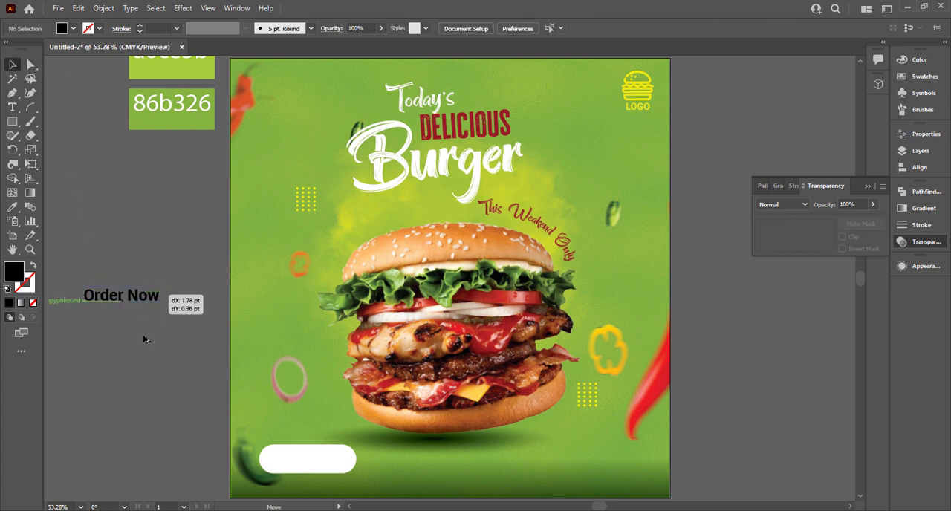
drag(146, 296, 613, 466)
double_click(597, 458)
key(ctrl+a)
text(Contact )
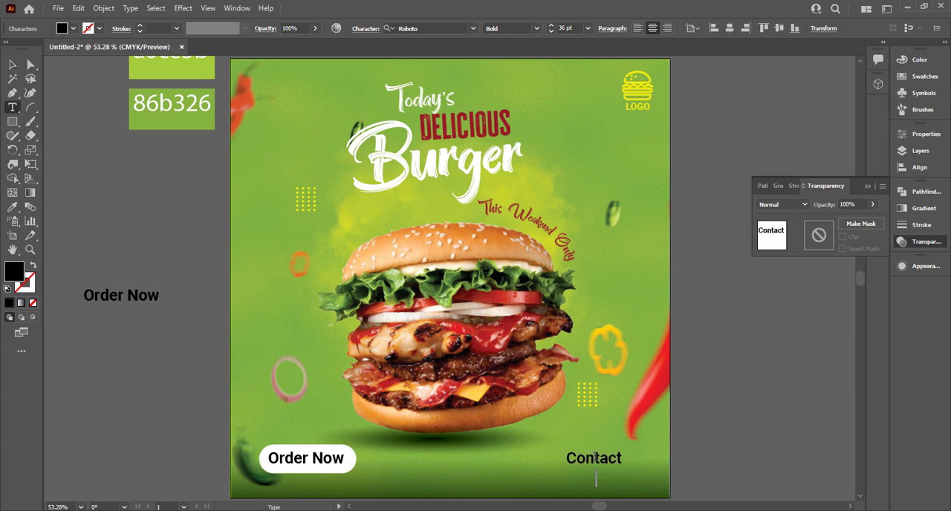
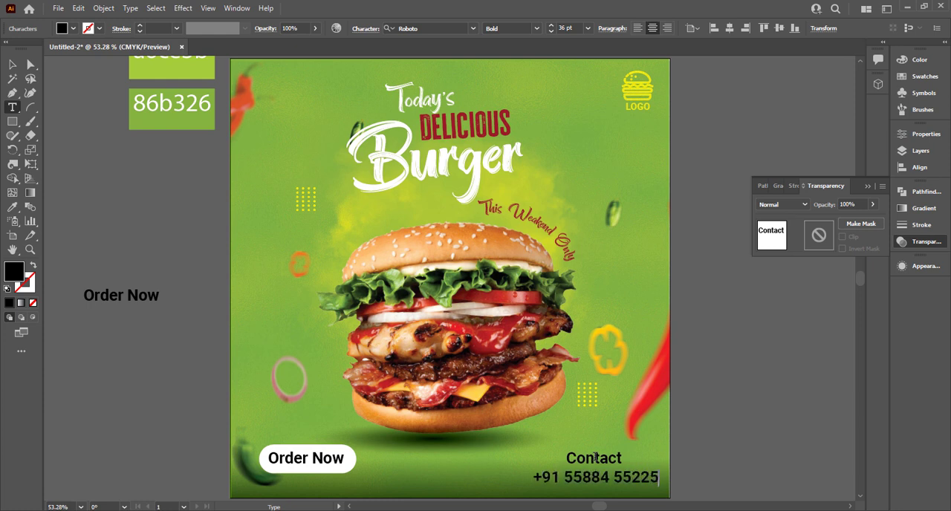
Recolor the contact text white by sampling the button shape with the Eyedropper.
click(13, 66)
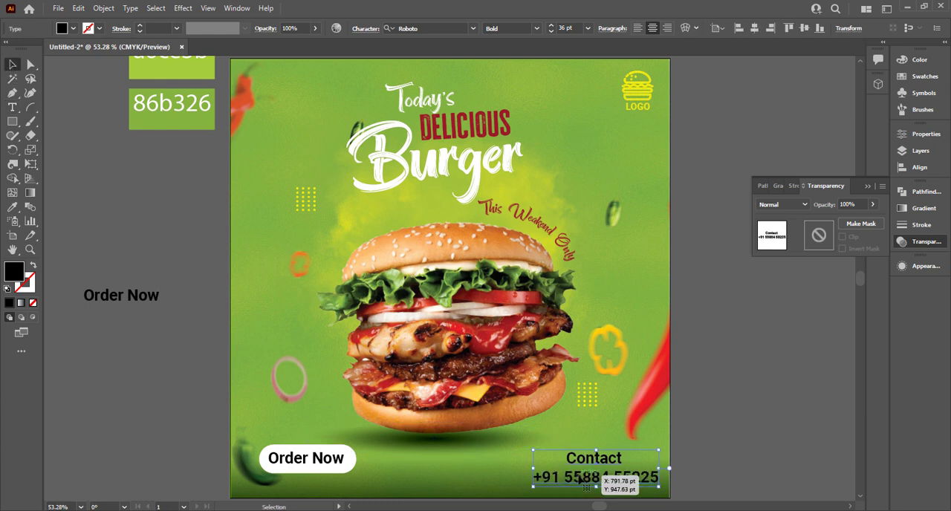
key(i)
click(356, 461)
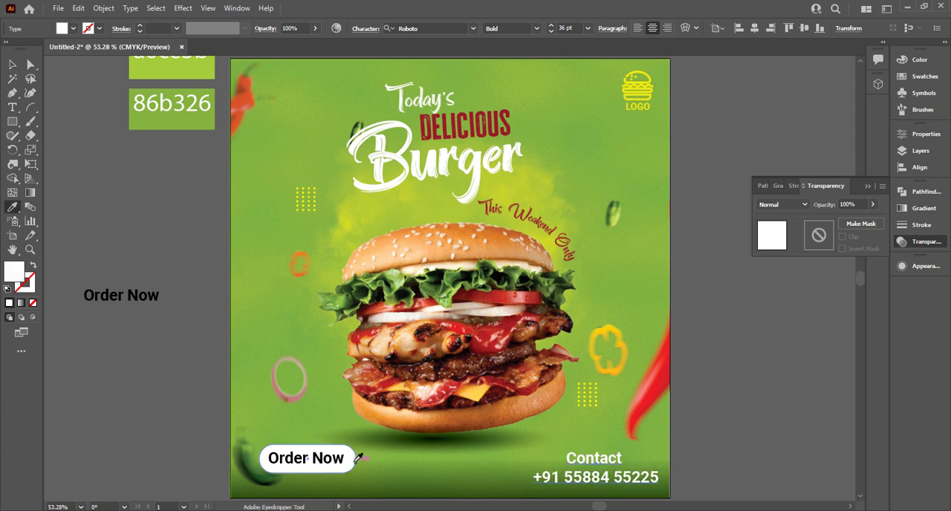
key(v)
click(396, 474)
Set the Order Now button shape's blend mode to Overlay and delete the spare Order Now text beside the artboard.
click(317, 459)
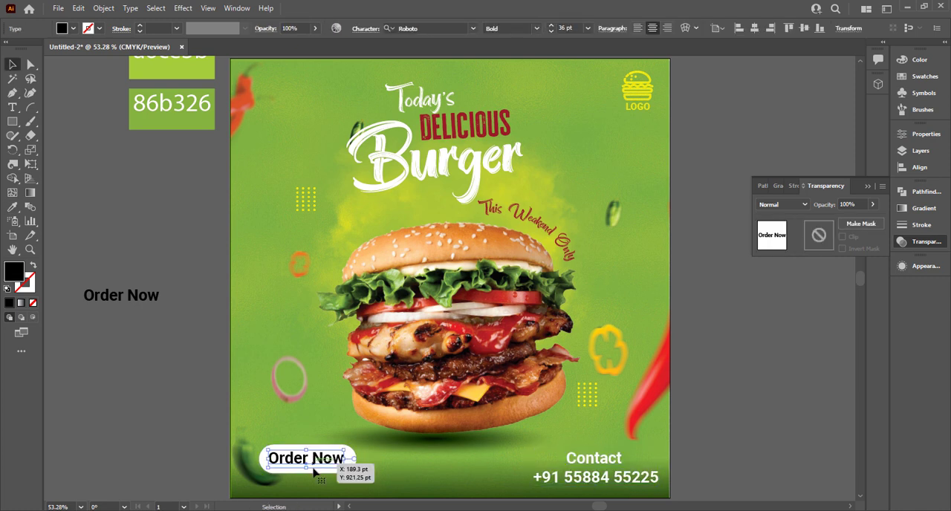
click(319, 471)
click(782, 205)
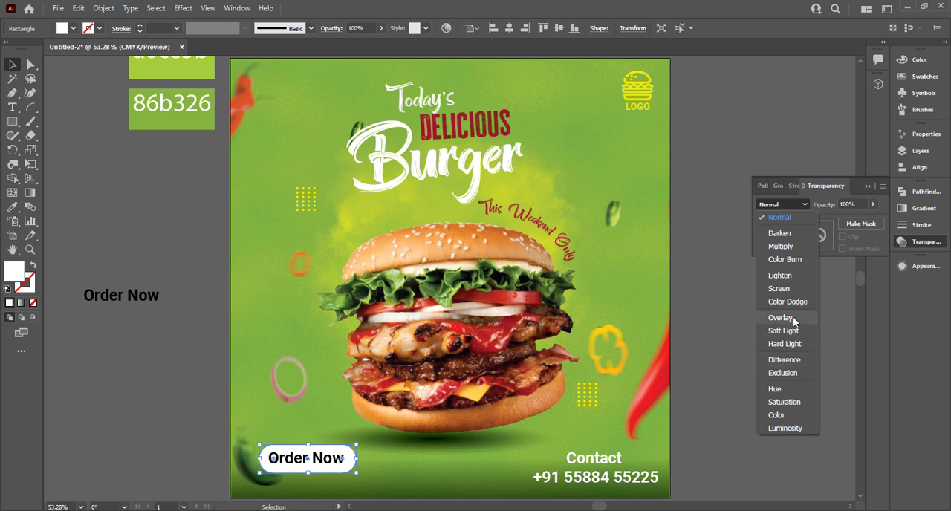
click(776, 319)
click(726, 411)
click(127, 305)
key(Delete)
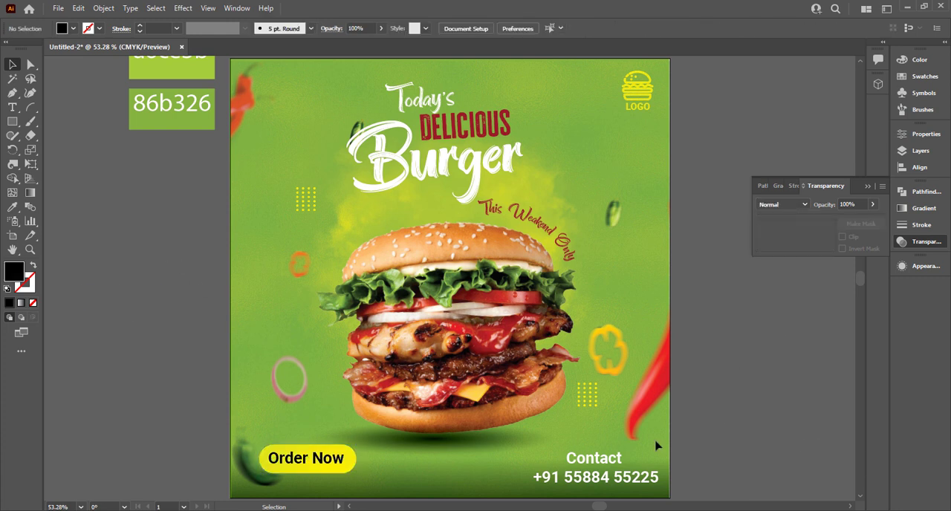
Scale down the contact text and the Order Now button and move them closer to the artboard's bottom edge.
drag(592, 478, 590, 463)
drag(253, 482, 294, 455)
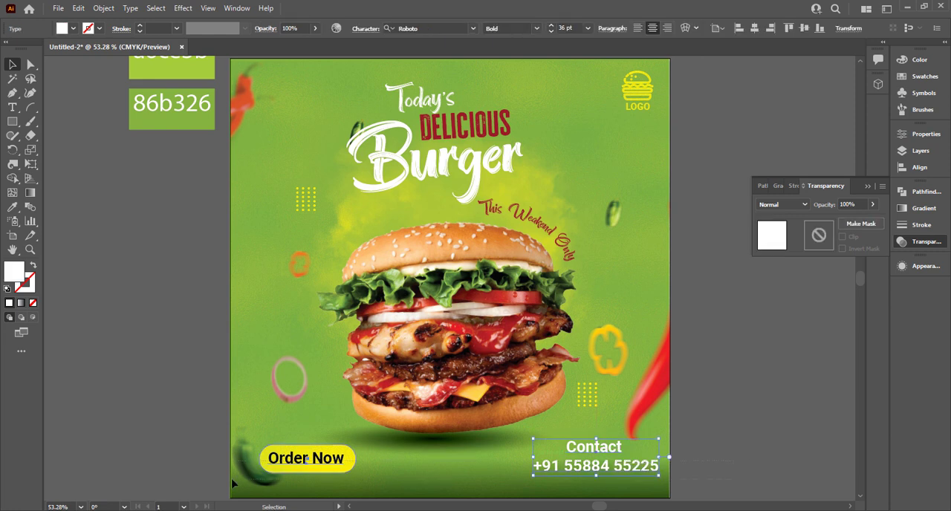
drag(606, 473, 643, 481)
click(715, 446)
click(362, 453)
click(362, 450)
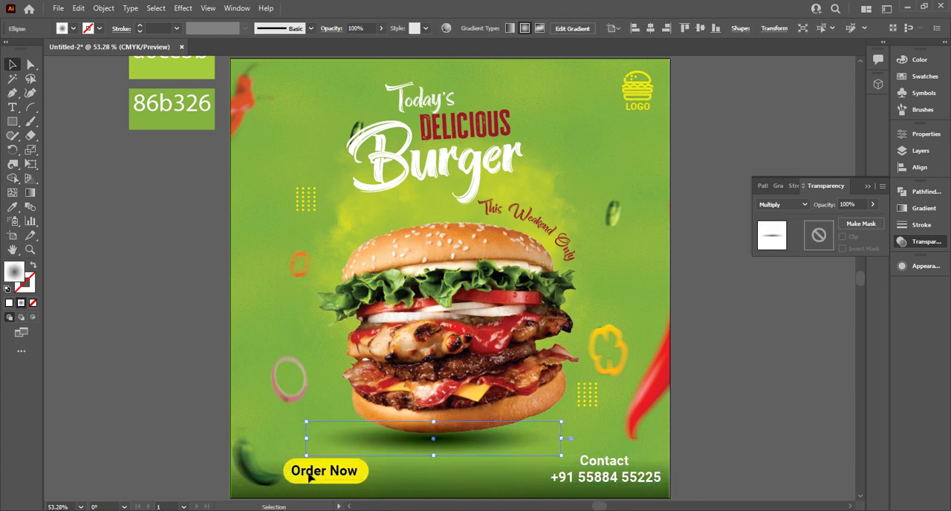
drag(309, 478, 471, 492)
click(726, 455)
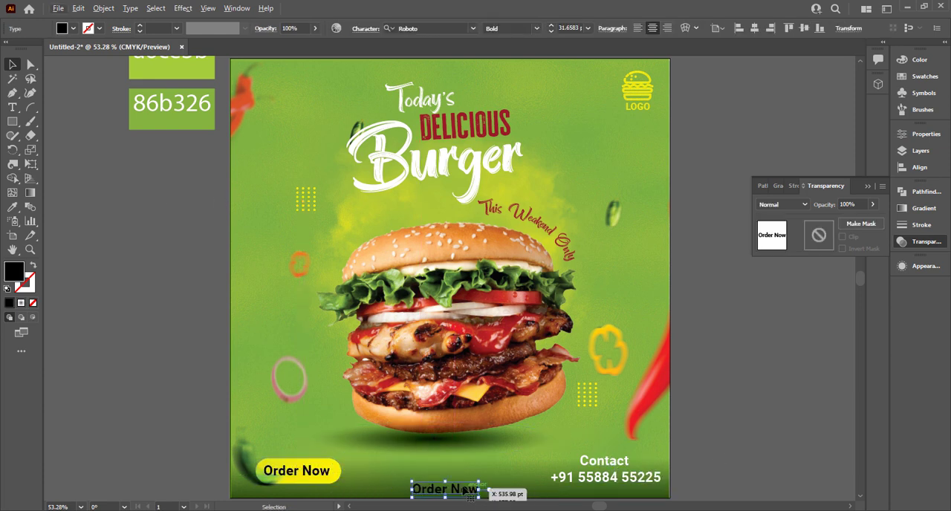
triple_click(460, 486)
text(wwww)
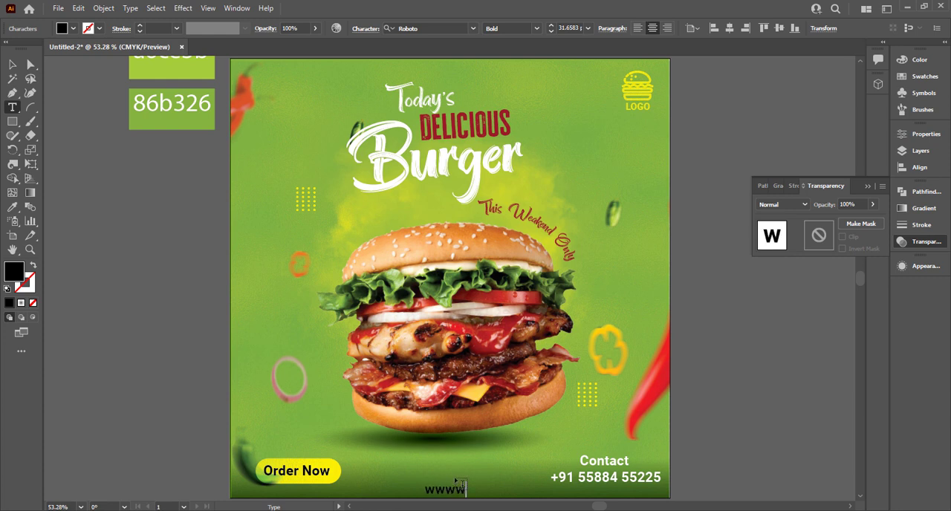
key(BackSpace)
text(.y)
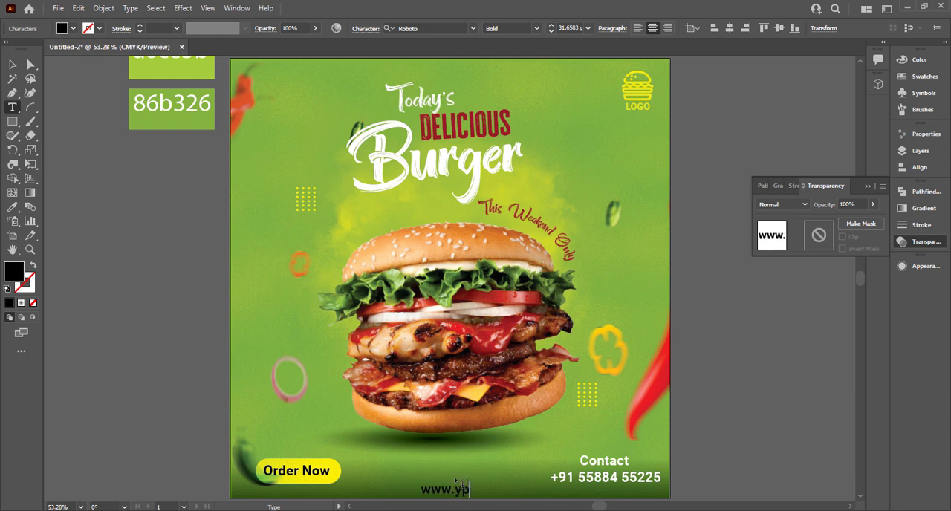
text(ourwe)
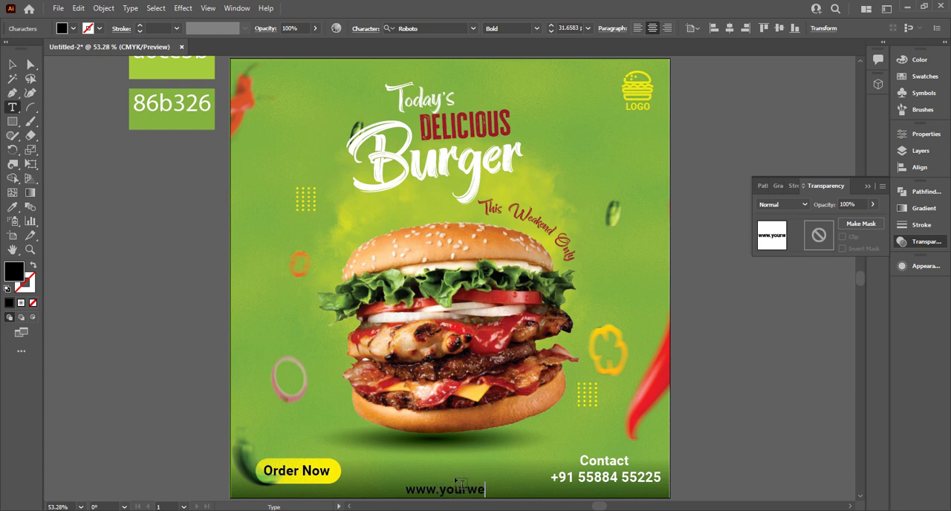
text(bsite.com)
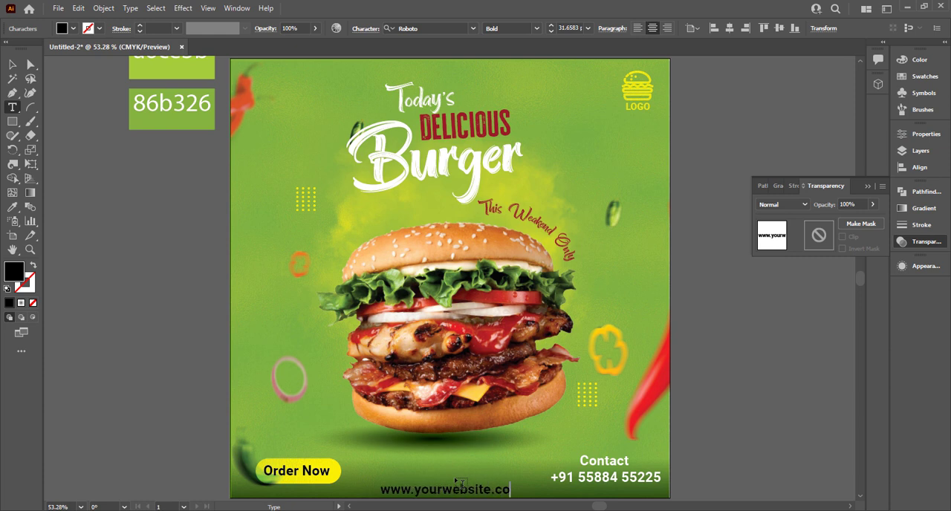
click(9, 66)
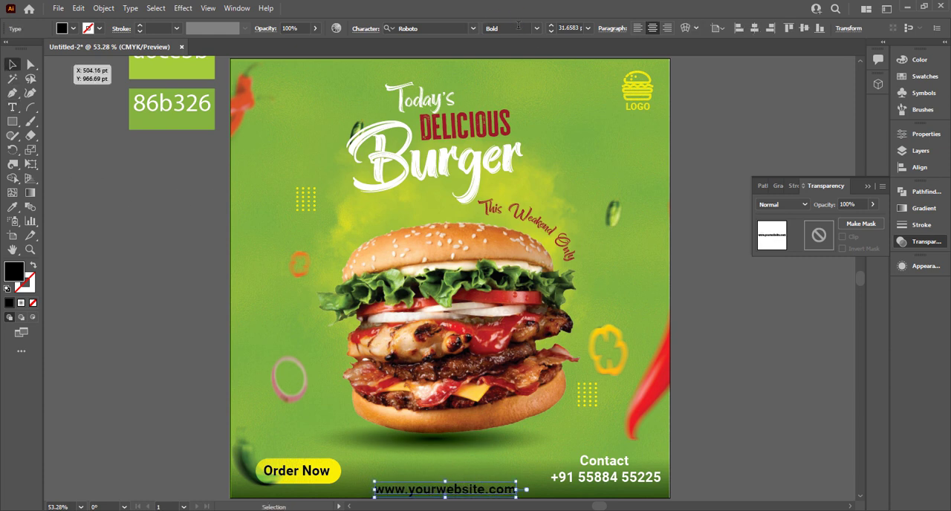
Set the website text to Roboto Regular at 15 pt.
click(538, 30)
click(502, 55)
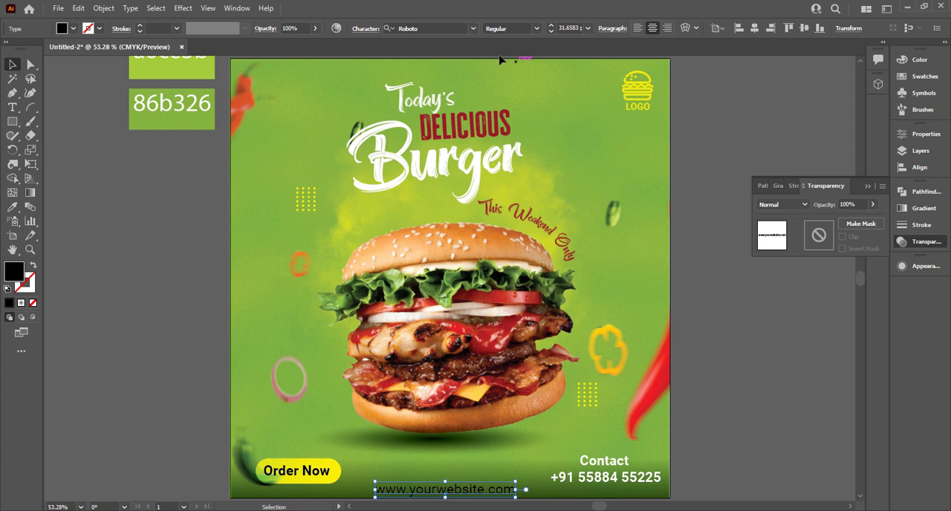
click(566, 27)
scroll(567, 28, down, 17)
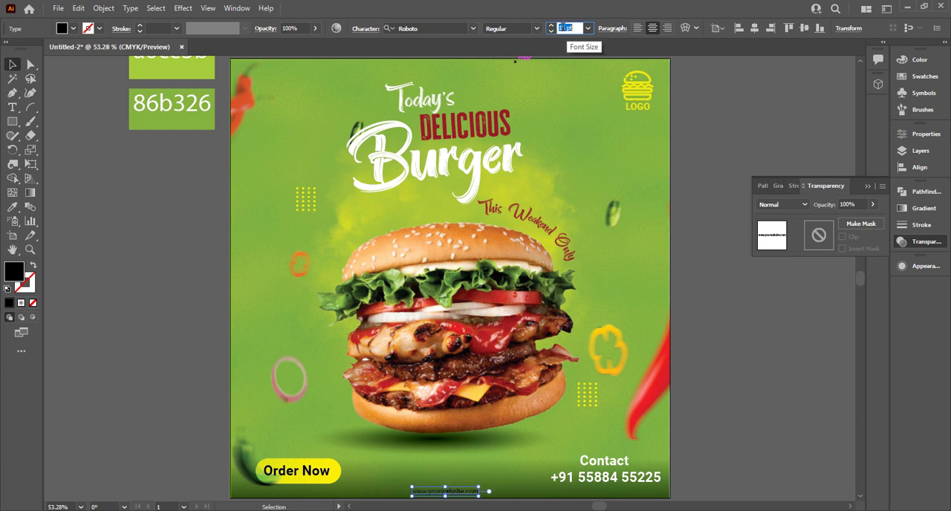
key(Return)
Widen the letter spacing of the website text by setting its tracking to 500.
click(366, 29)
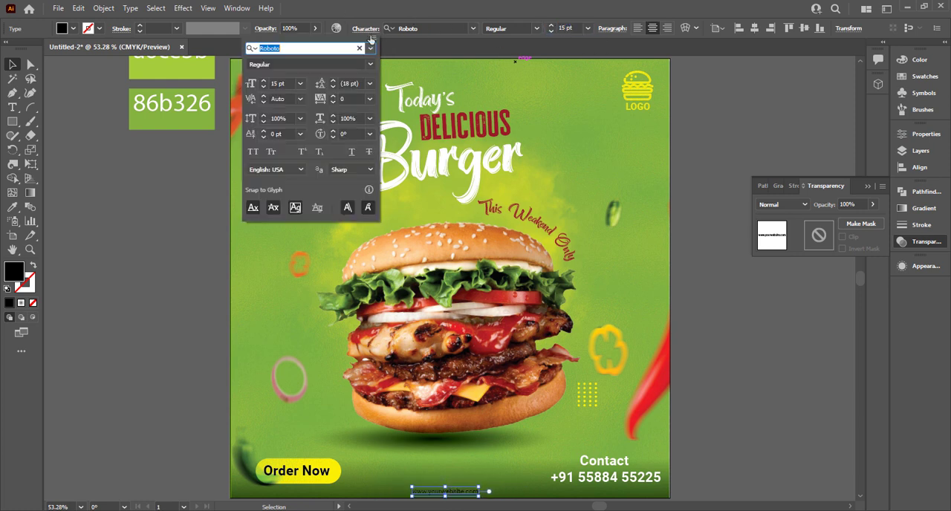
click(370, 99)
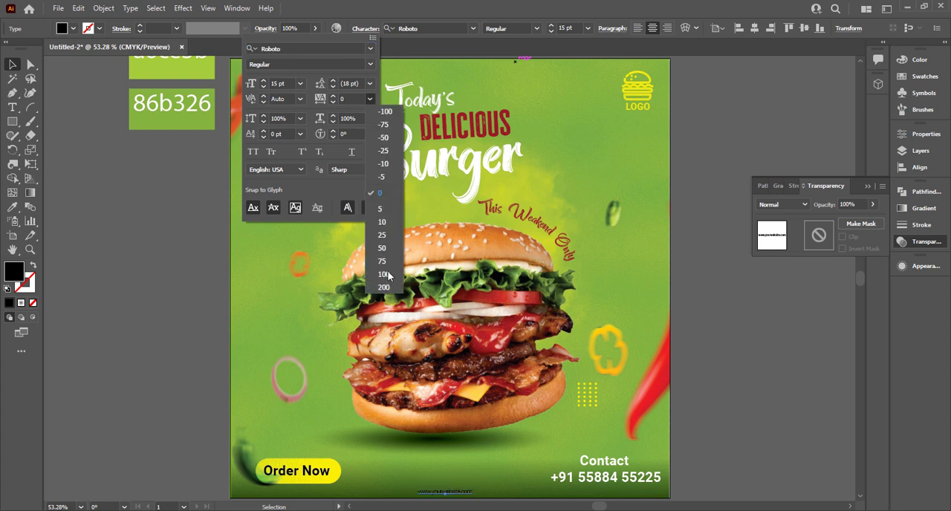
click(392, 289)
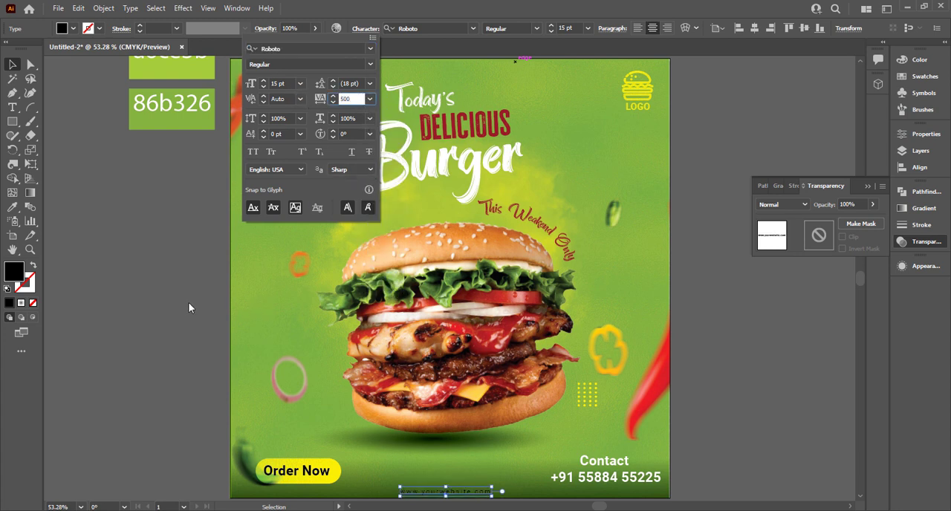
key(Return)
click(529, 439)
Fill the website text with white and set its blend mode to Overlay.
click(503, 494)
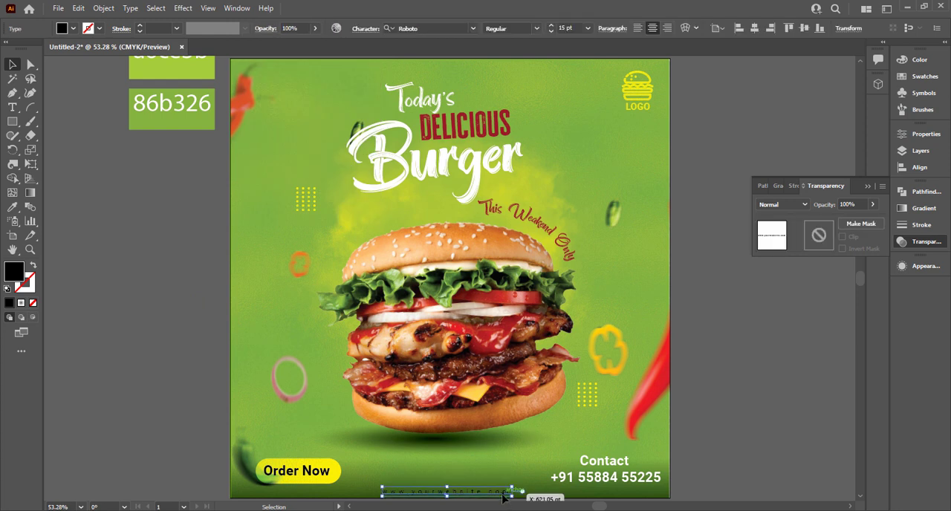
click(73, 29)
click(28, 57)
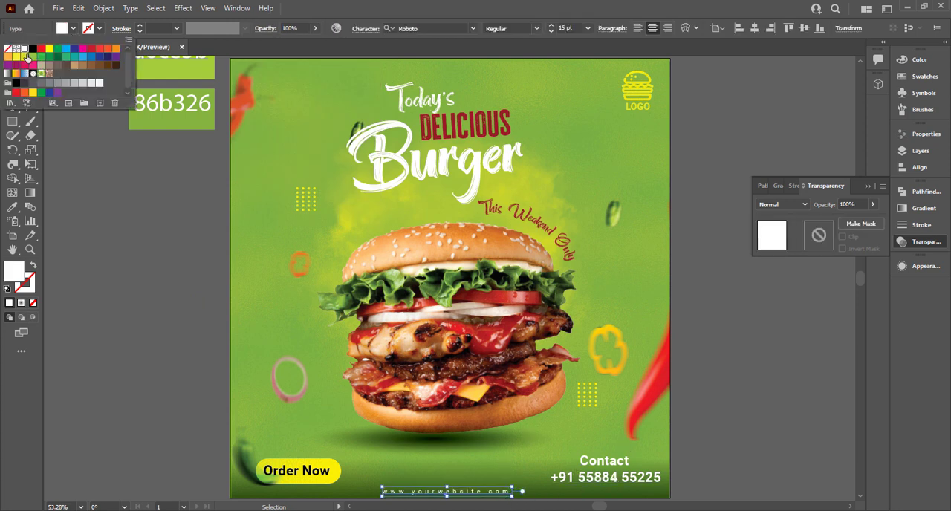
click(783, 204)
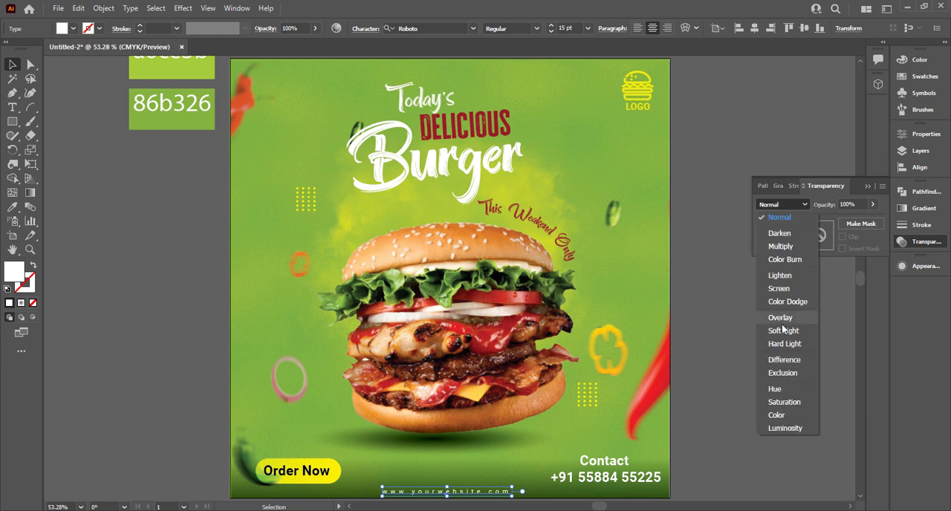
click(790, 329)
click(747, 416)
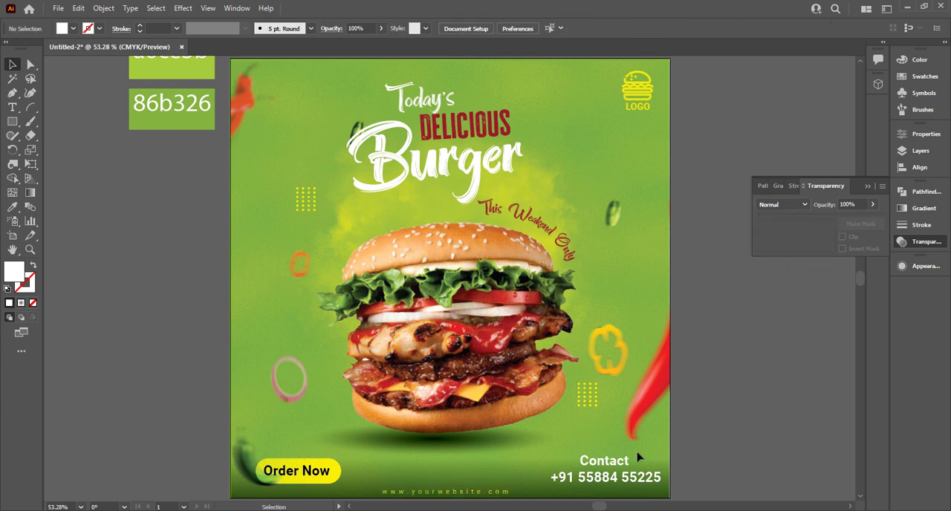
click(489, 494)
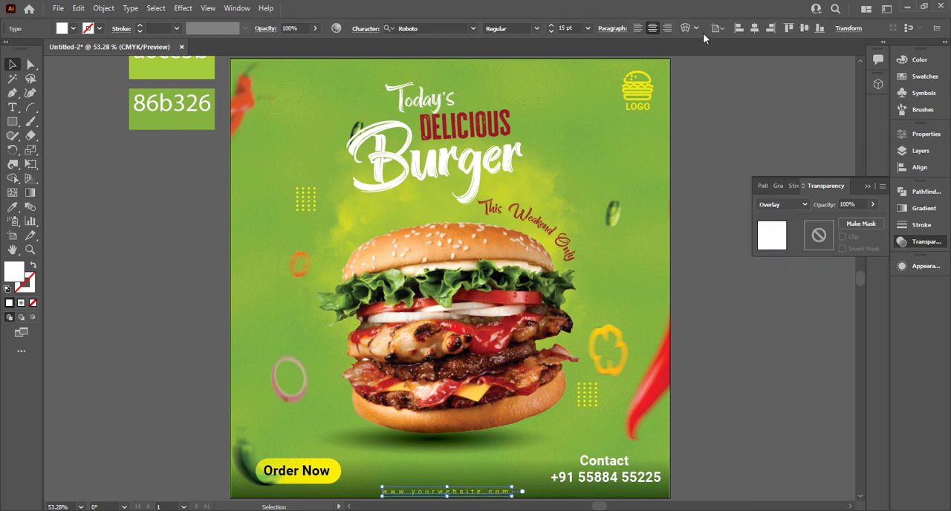